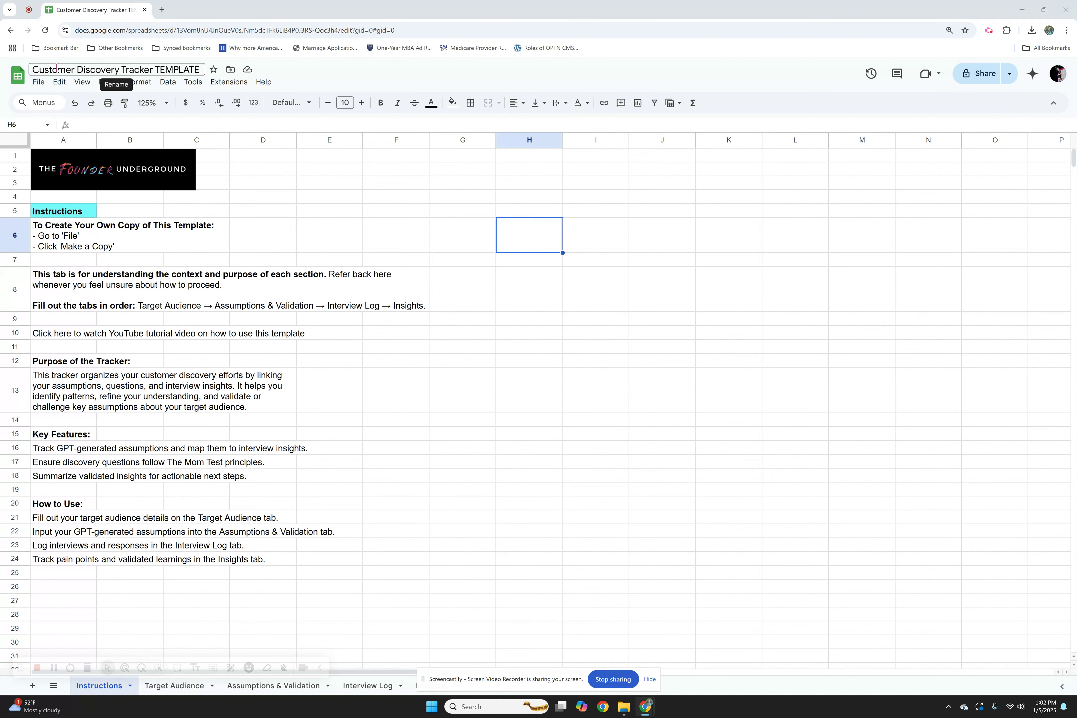
left_click(56, 68)
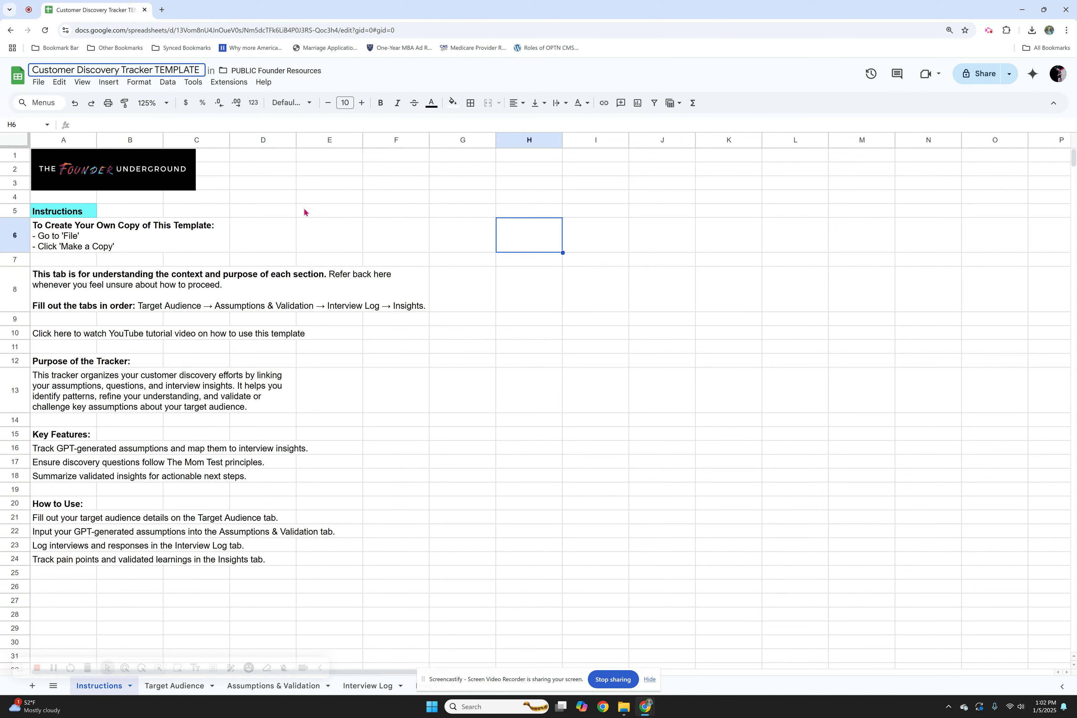
left_click(324, 216)
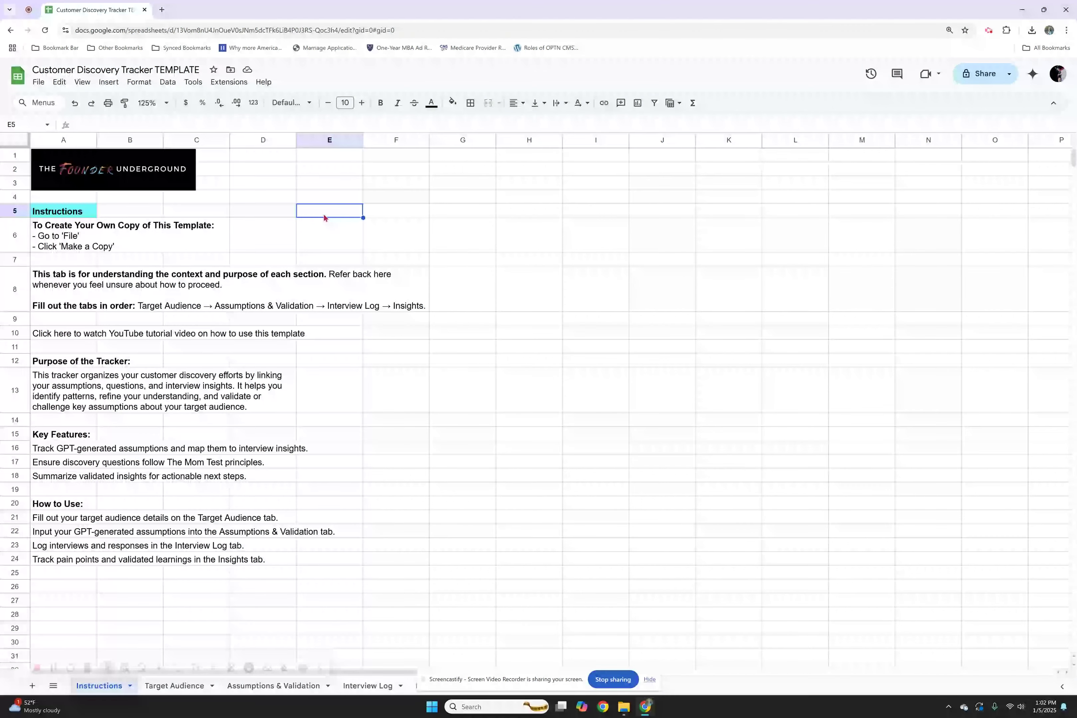
left_click(649, 681)
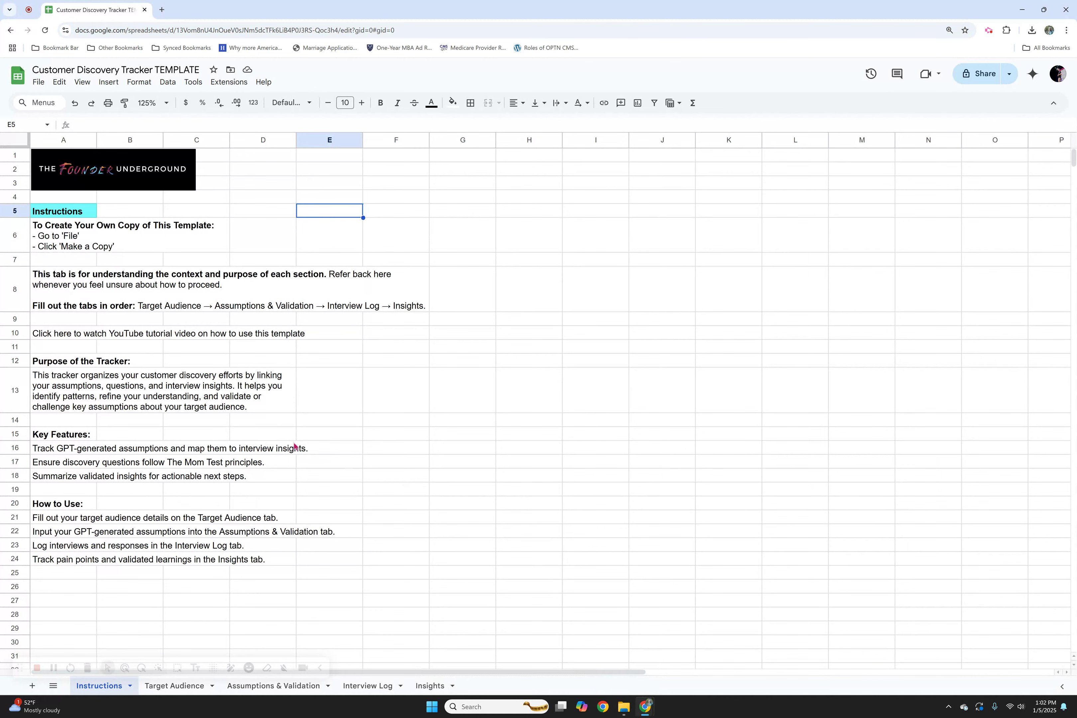
left_click(488, 351)
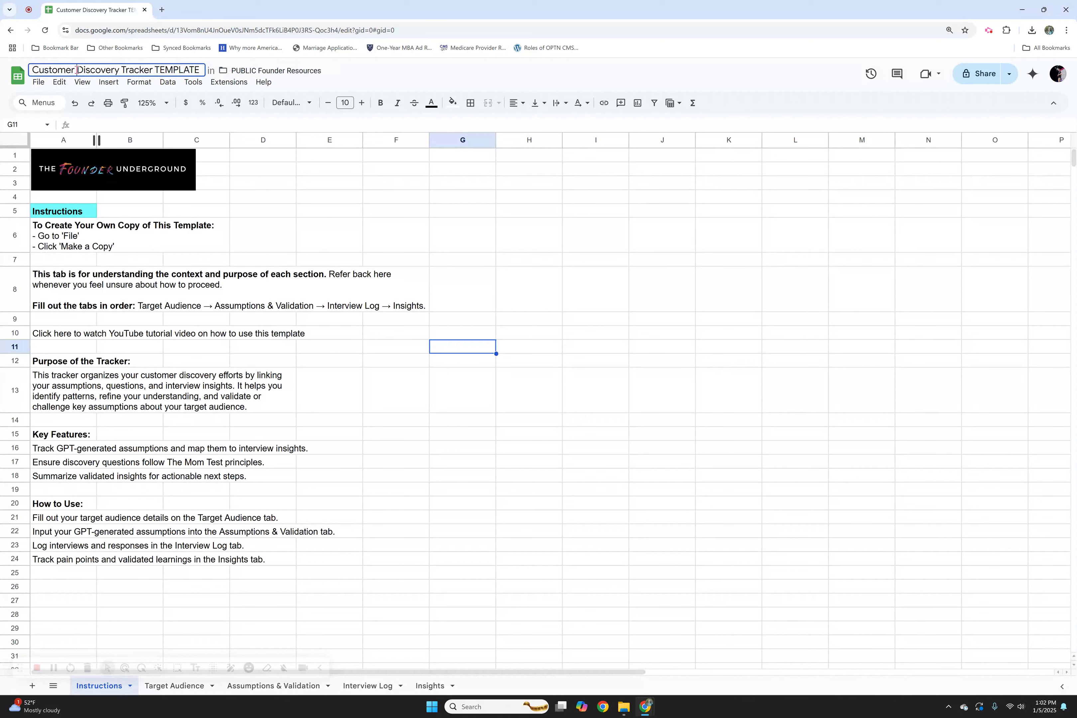
left_click(601, 390)
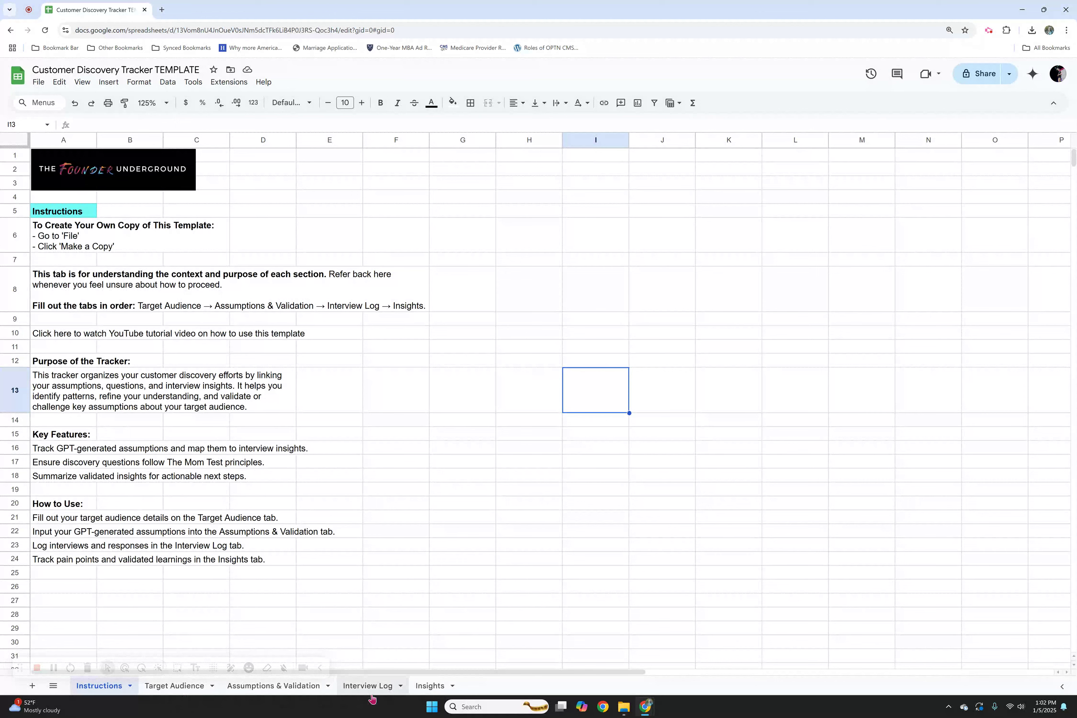
left_click(420, 550)
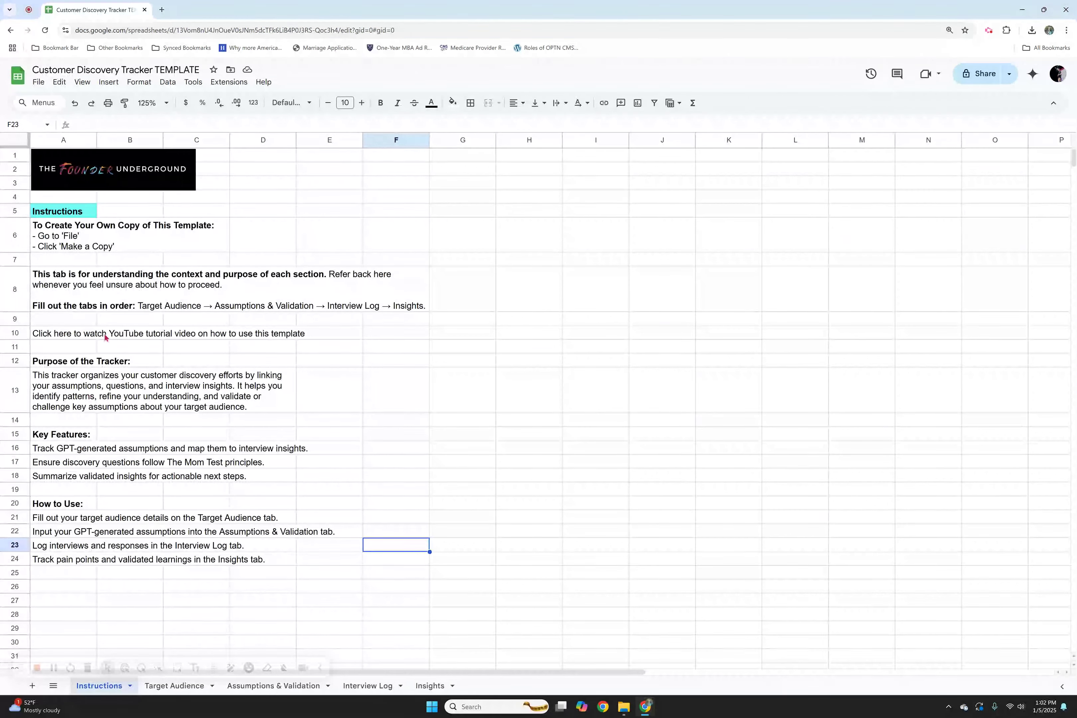
Make a copy of the template named "My Personal Customer Discovery Tracker" and set the copy's zoom to 125%
left_click(63, 229)
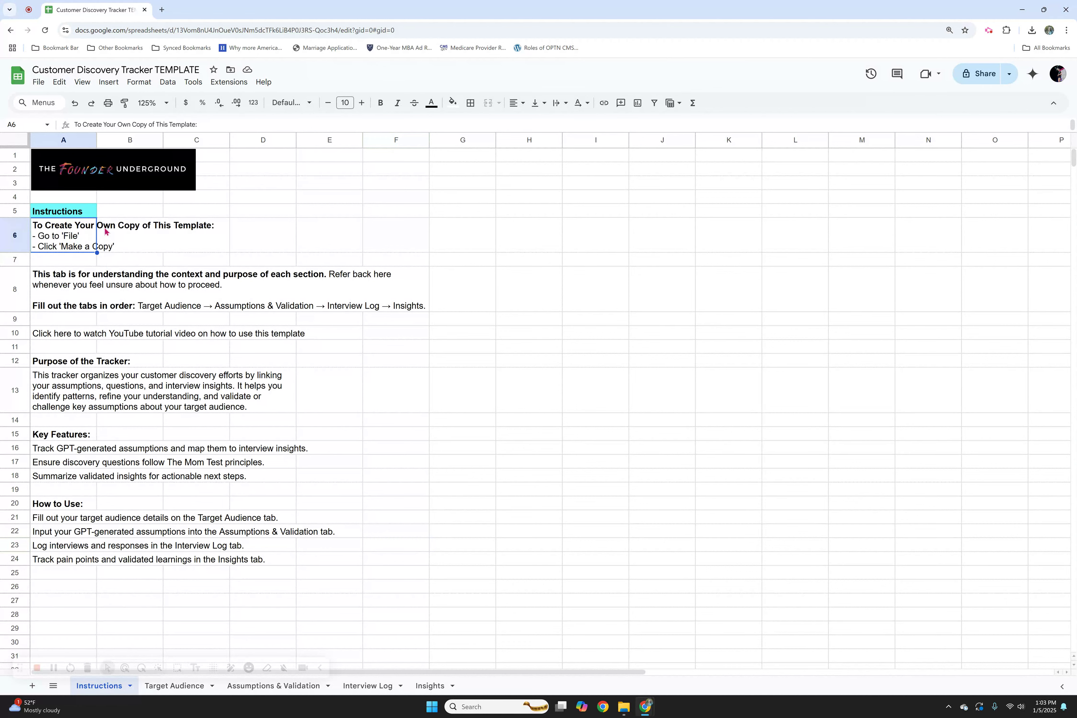
left_click(38, 82)
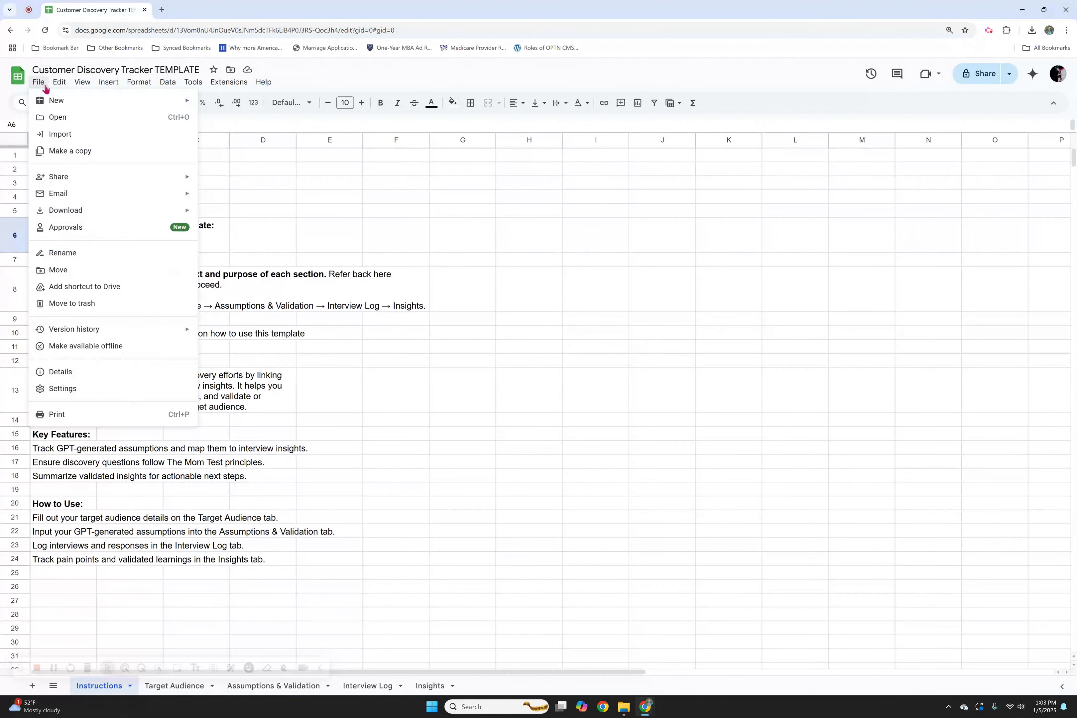
left_click(85, 152)
left_click(492, 312)
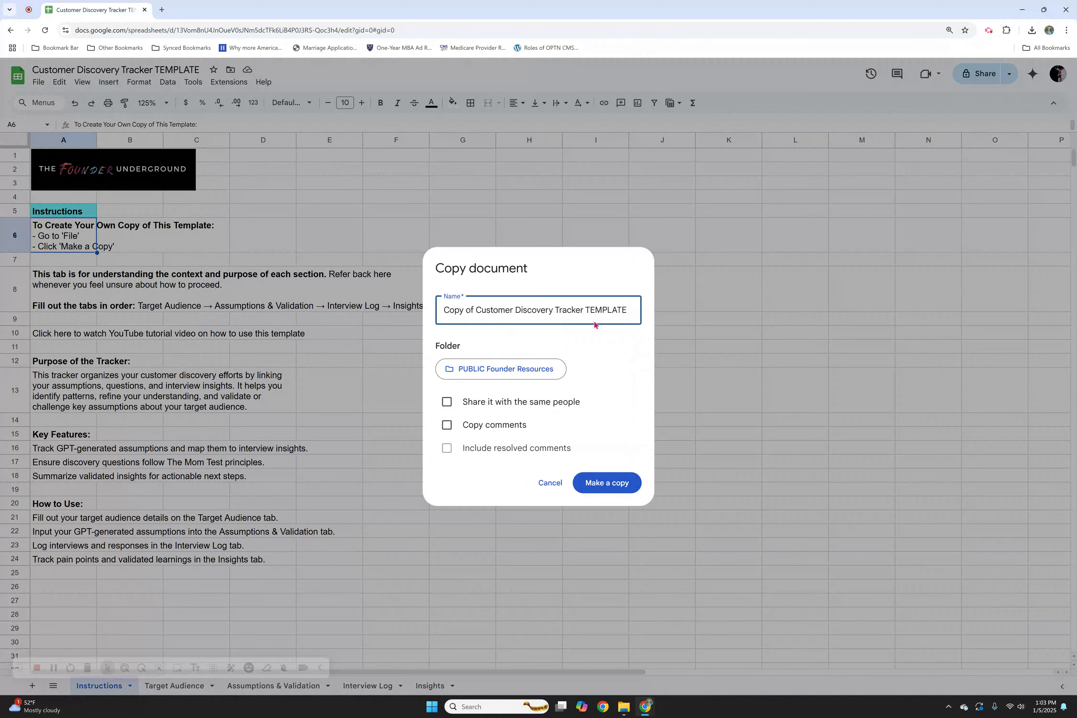
triple_click(568, 309)
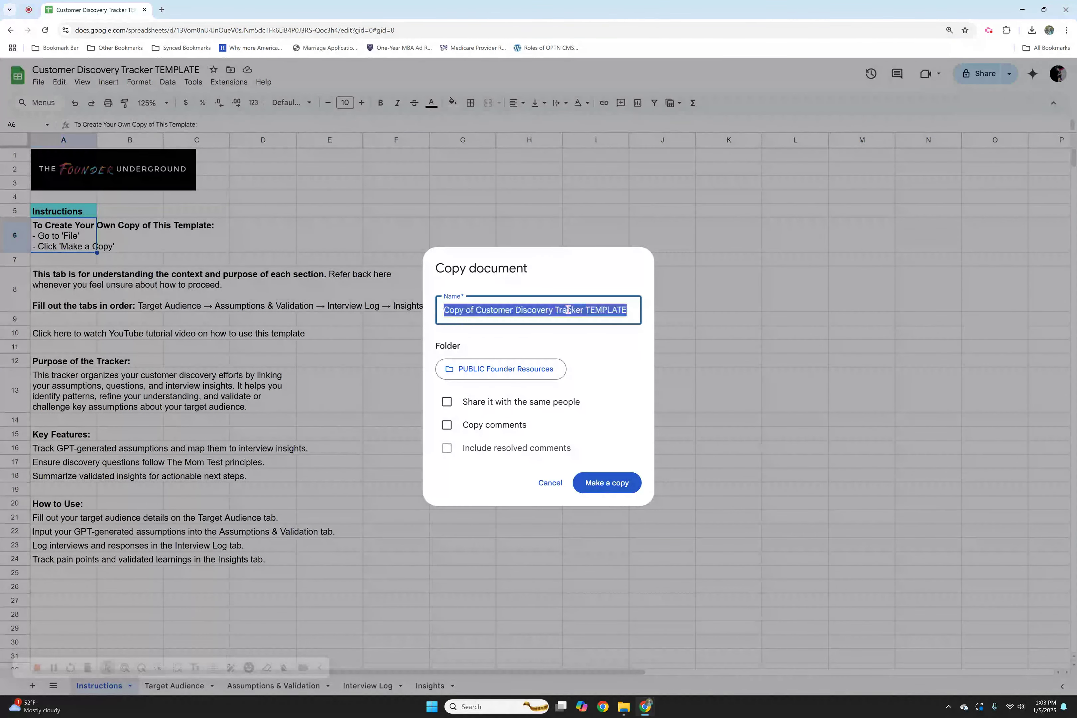
type("My Personal Custome")
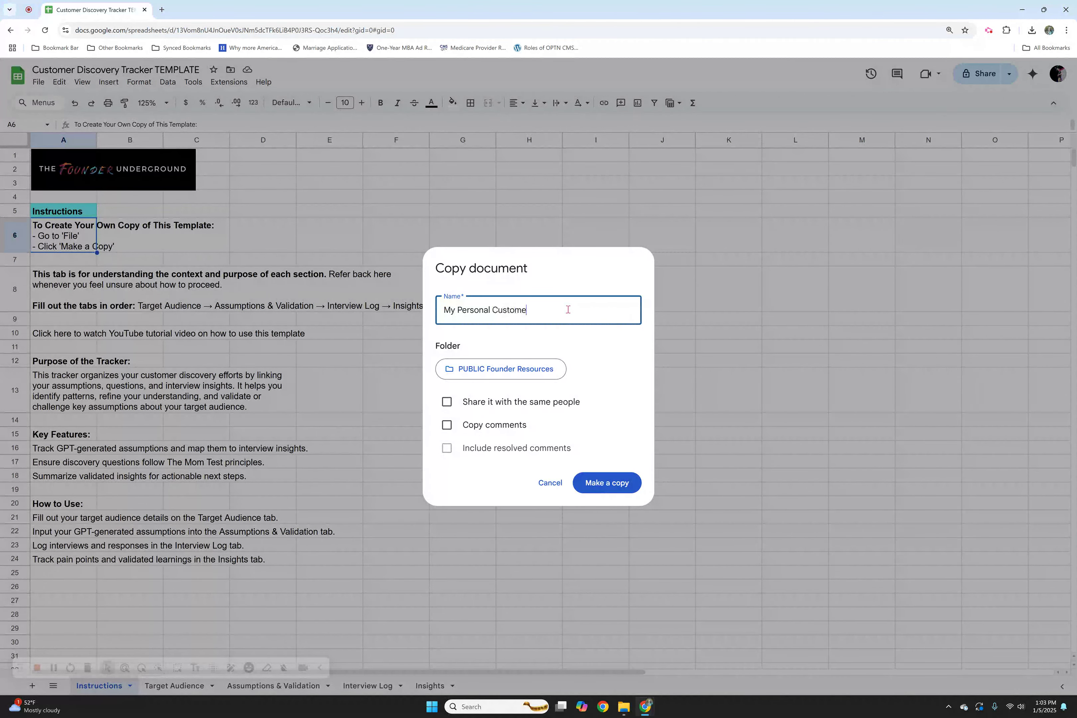
type("r Discovery Tracker")
left_click(590, 483)
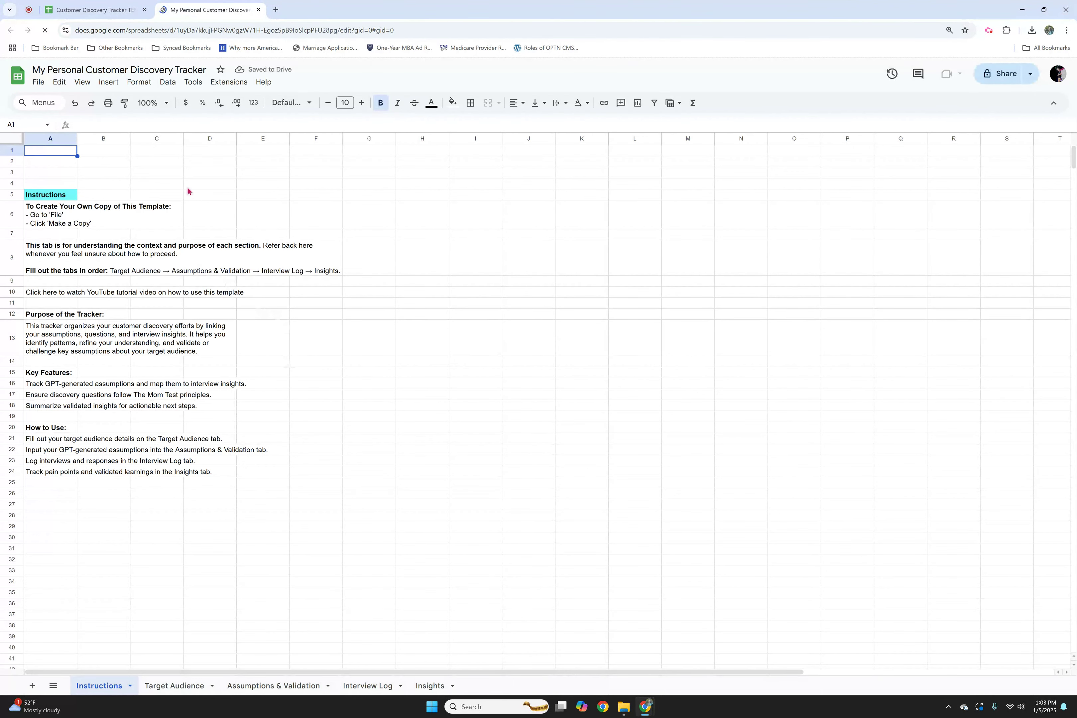
left_click(153, 98)
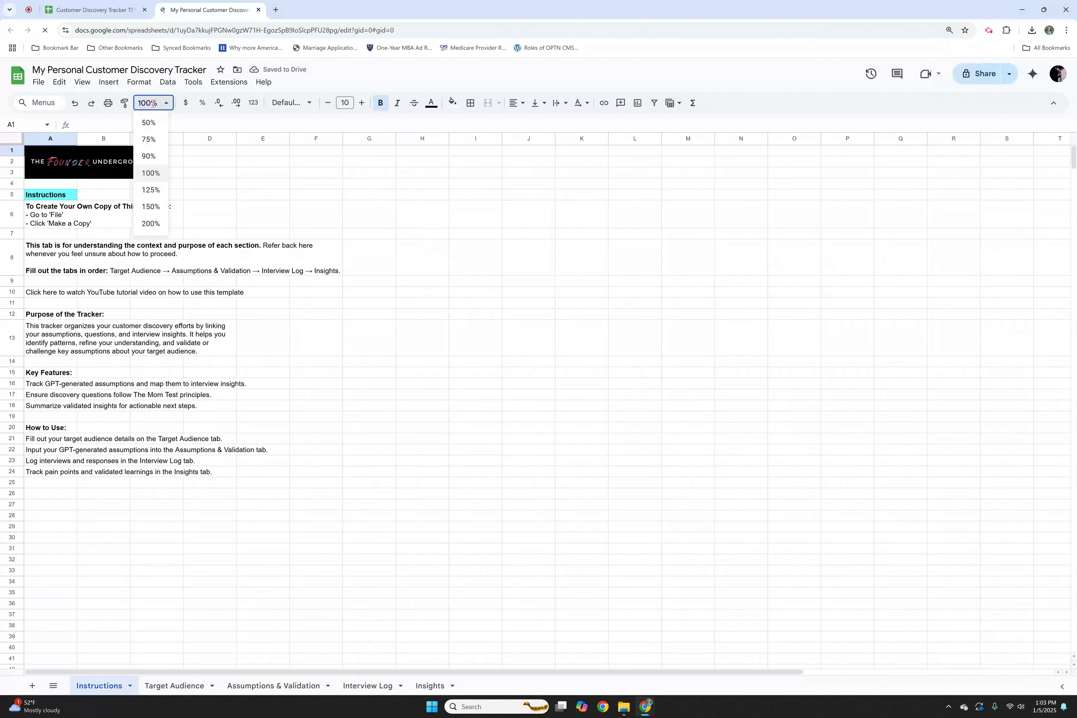
left_click(153, 191)
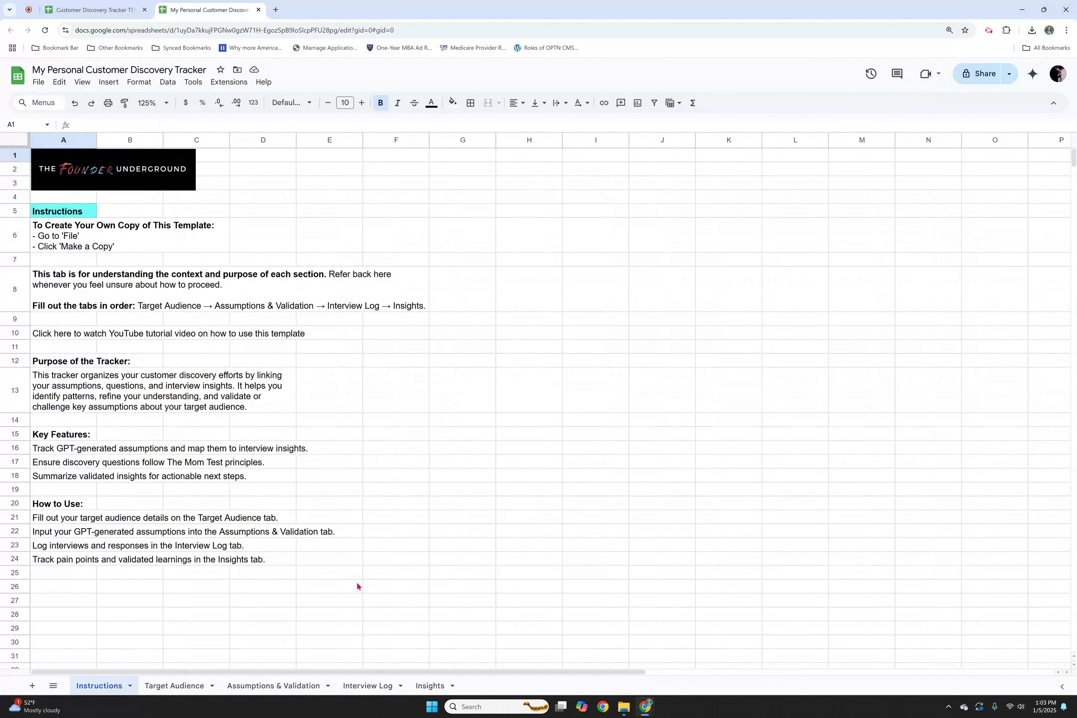
Read the Instructions sheet's guidance on fill-in order, the tutorial video, the tracker's purpose and its key features
left_click(66, 297)
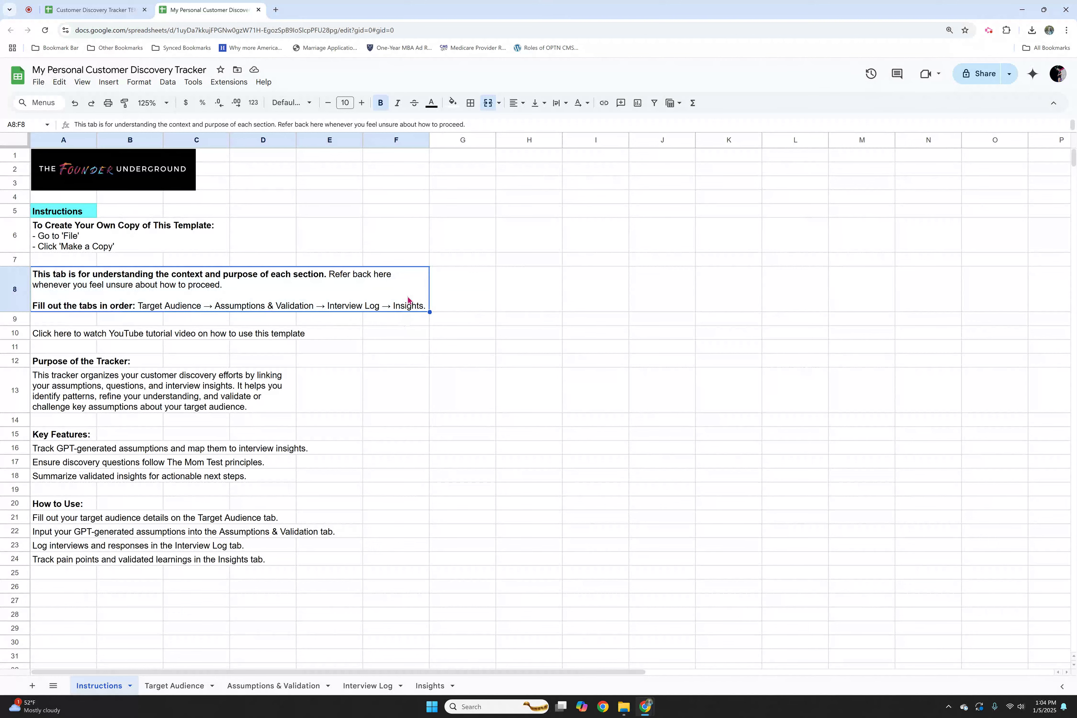
left_click(88, 362)
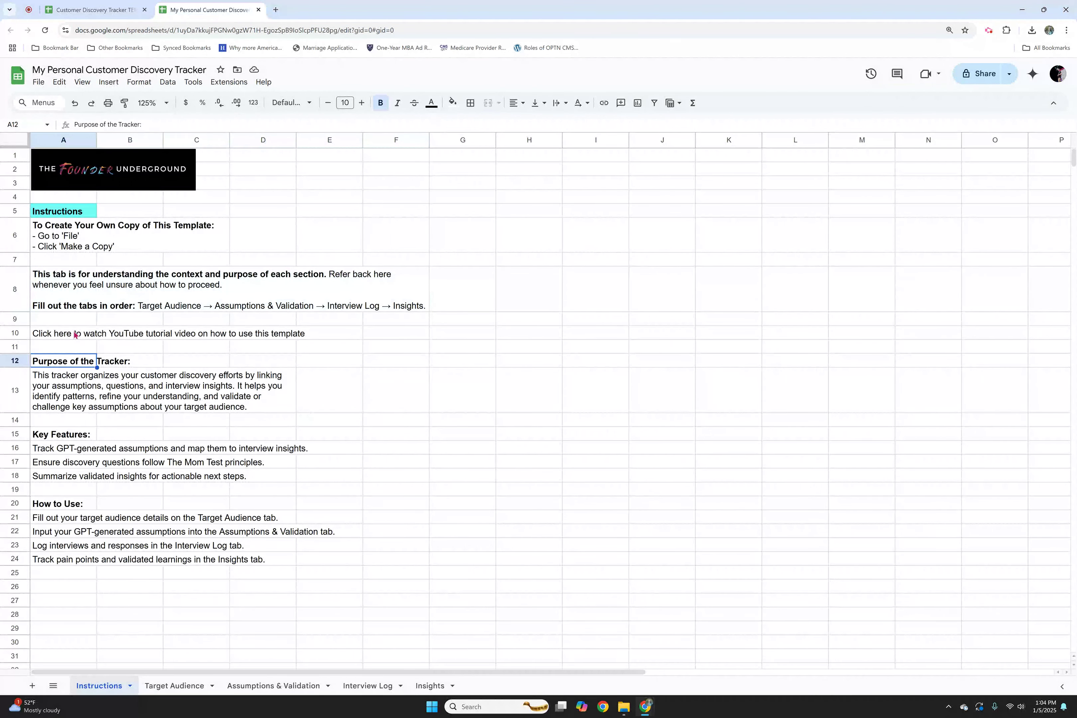
left_click(73, 339)
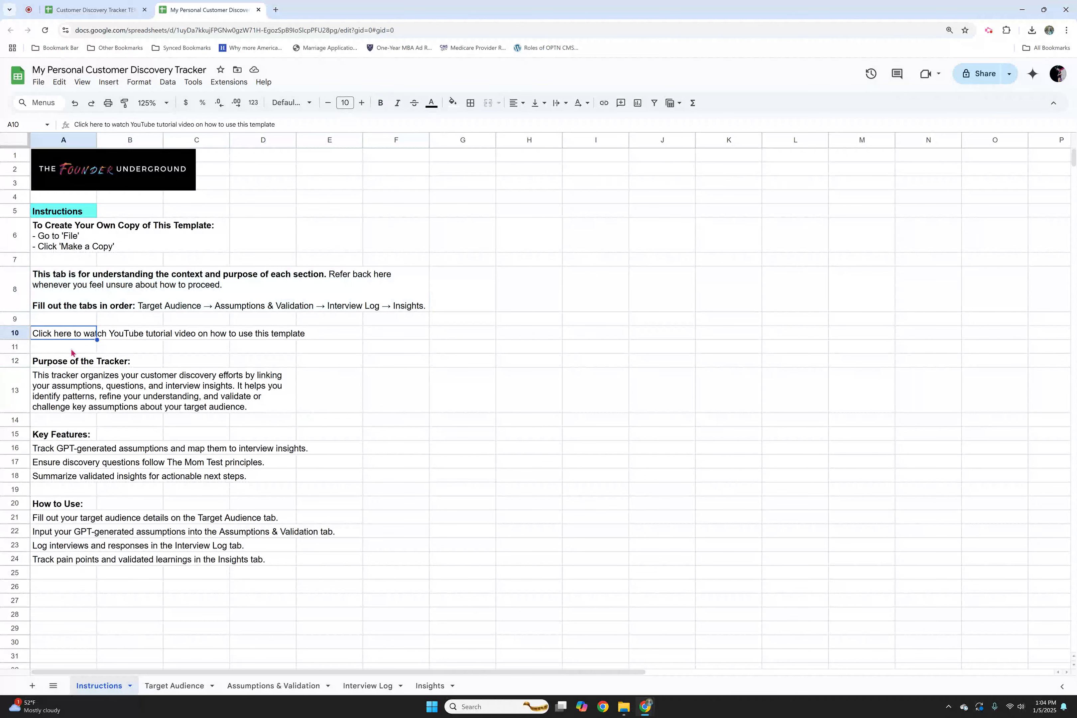
left_click(73, 388)
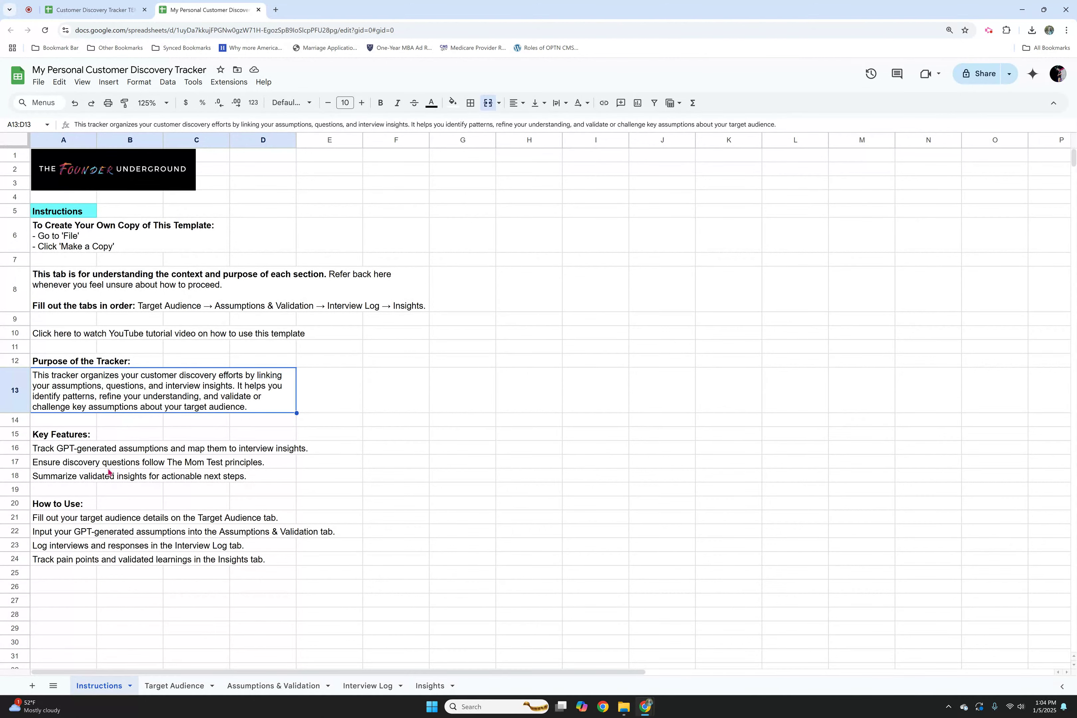
left_click(73, 448)
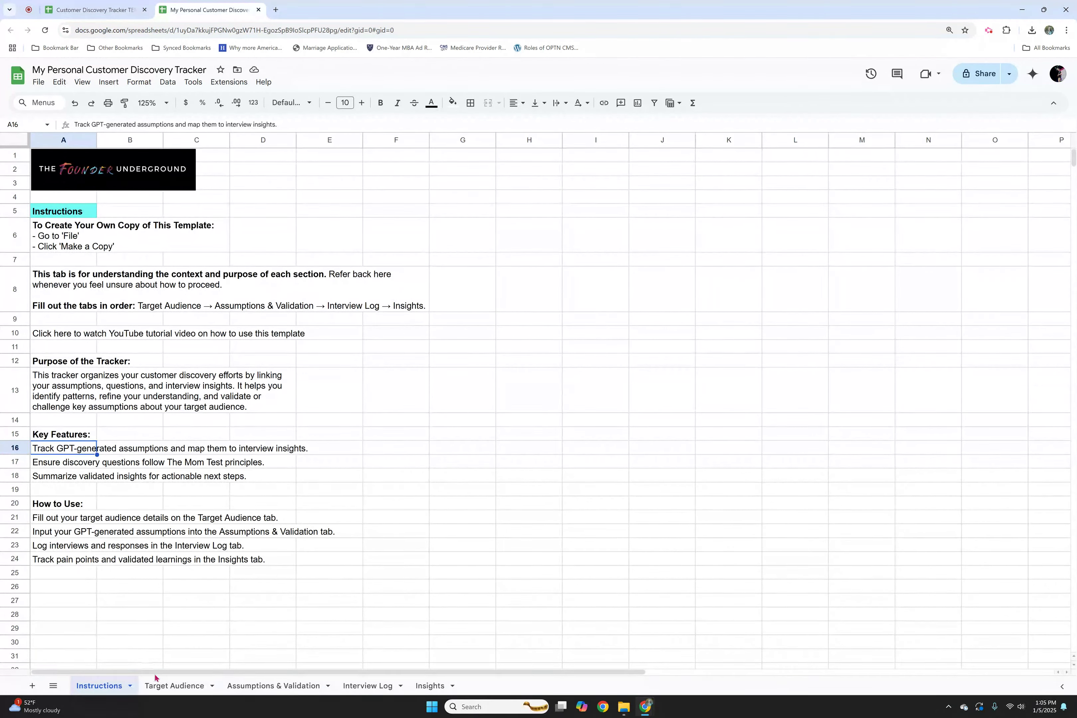
Open the Target Audience sheet and read its purpose statement and the example audience description
left_click(166, 687)
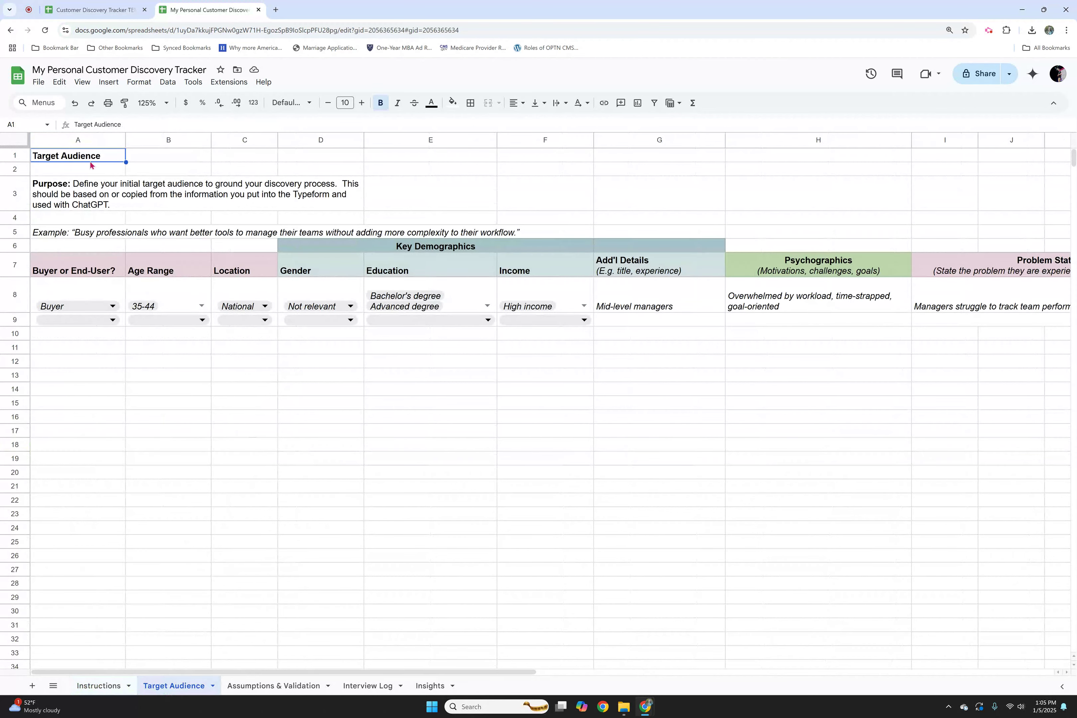
left_click(85, 208)
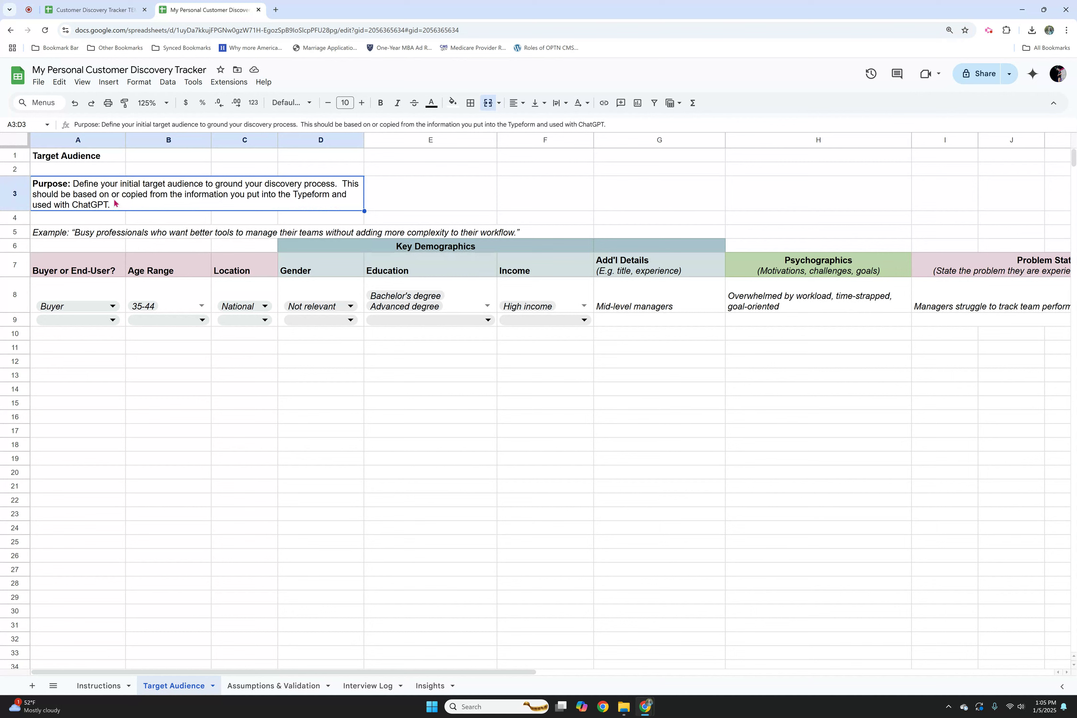
left_click(110, 234)
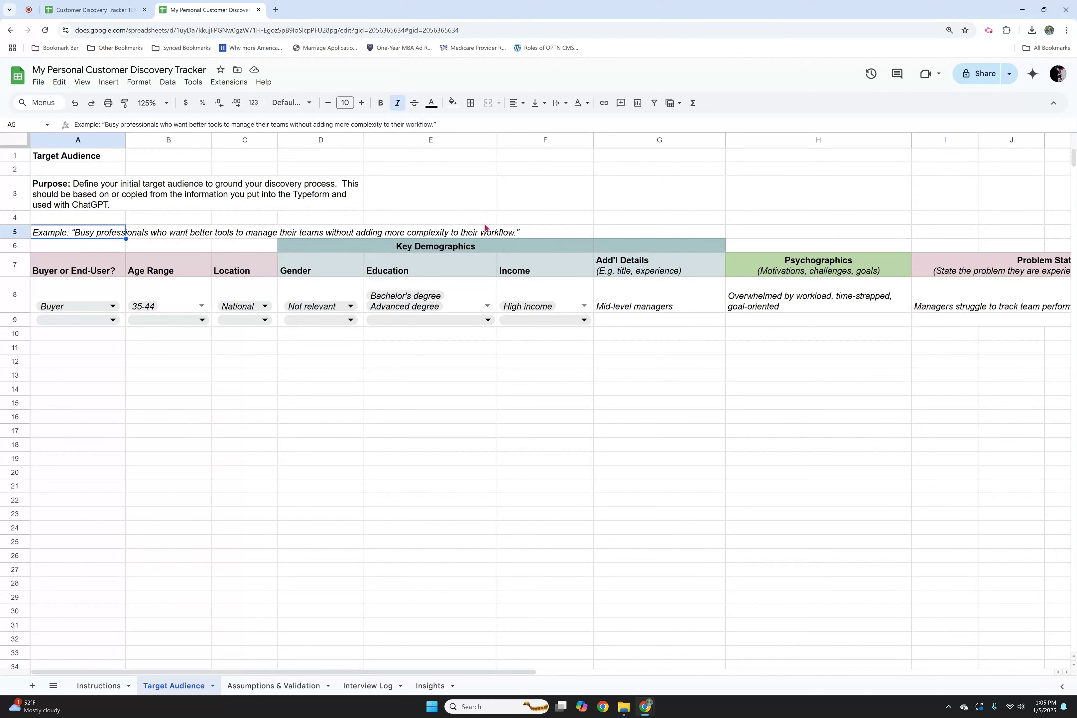
left_click(359, 402)
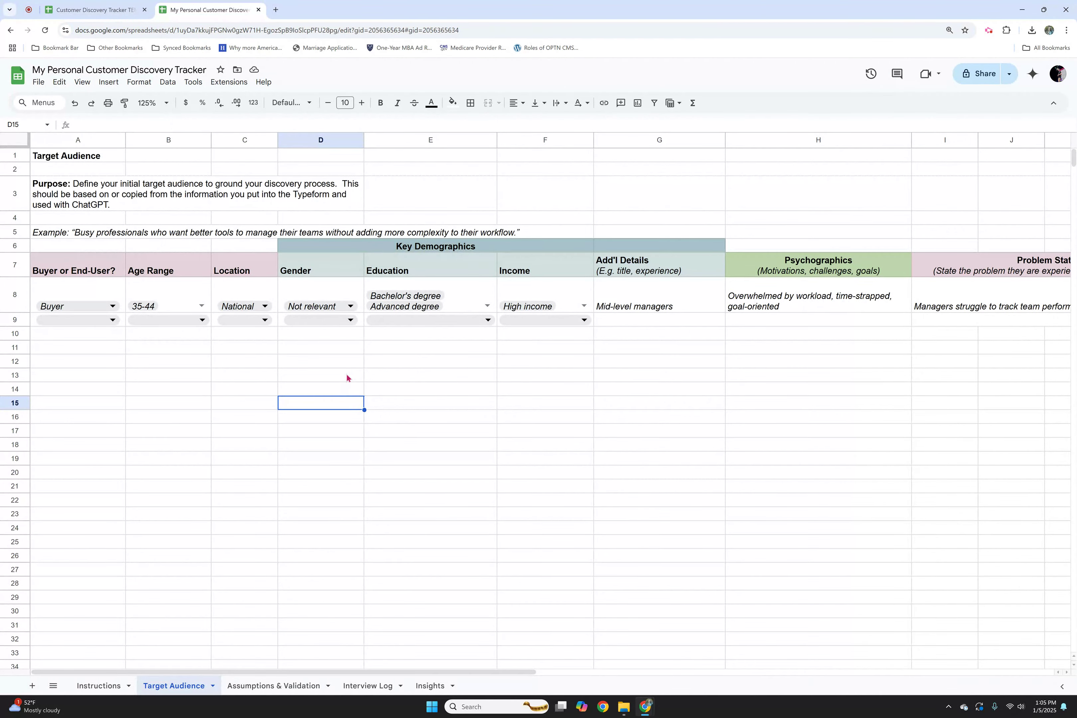
left_click(118, 237)
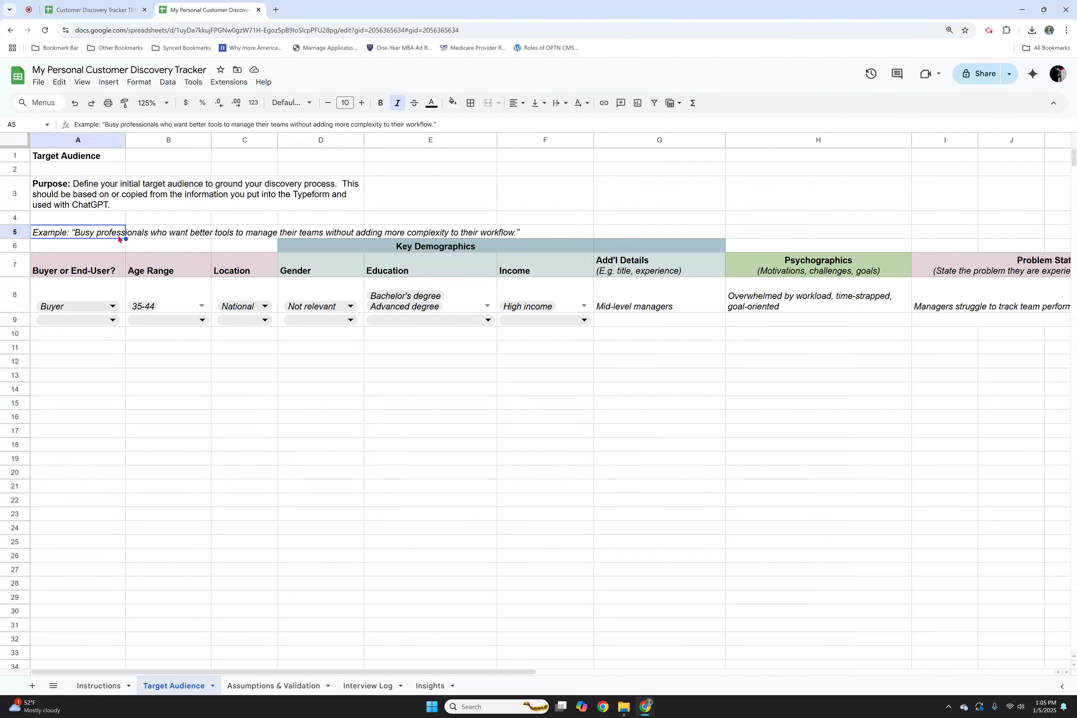
left_click(117, 379)
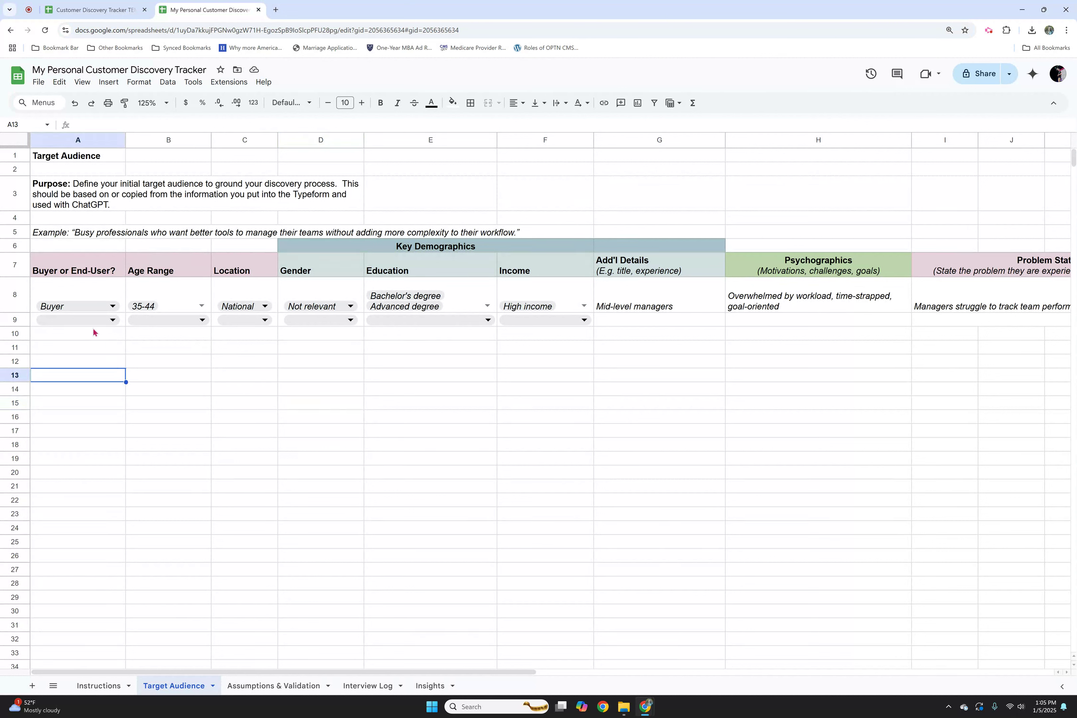
Examine the available choices for Buyer or End-User, Age Range and Location in the example row 8, keeping the existing selections
left_click(100, 308)
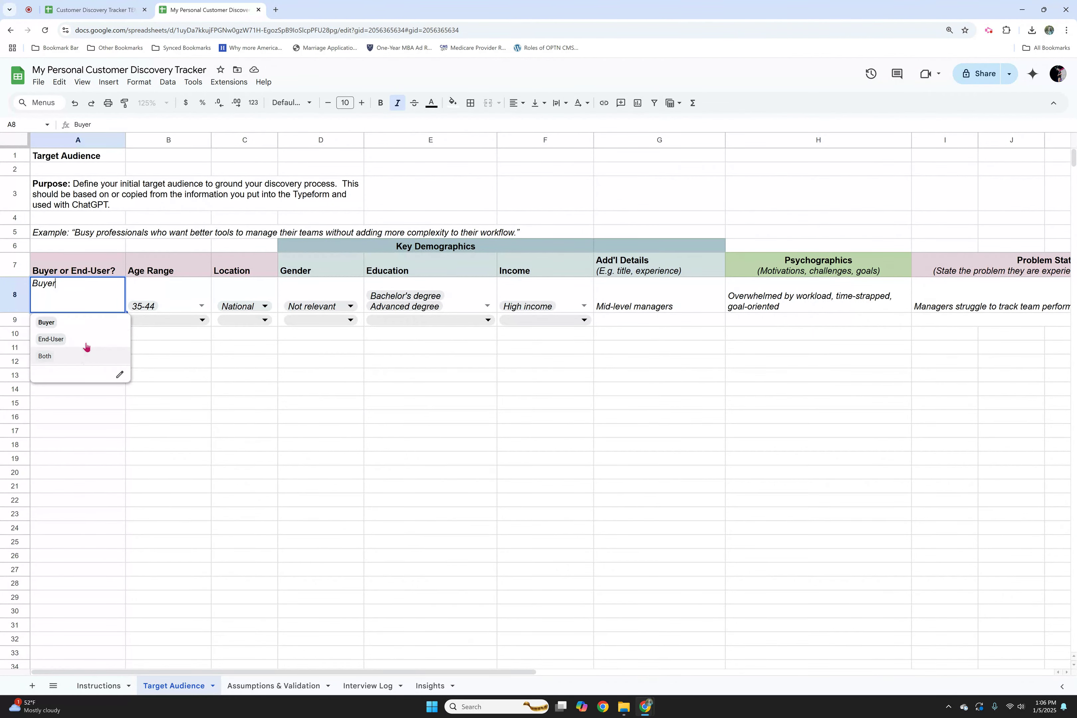
key("Escape")
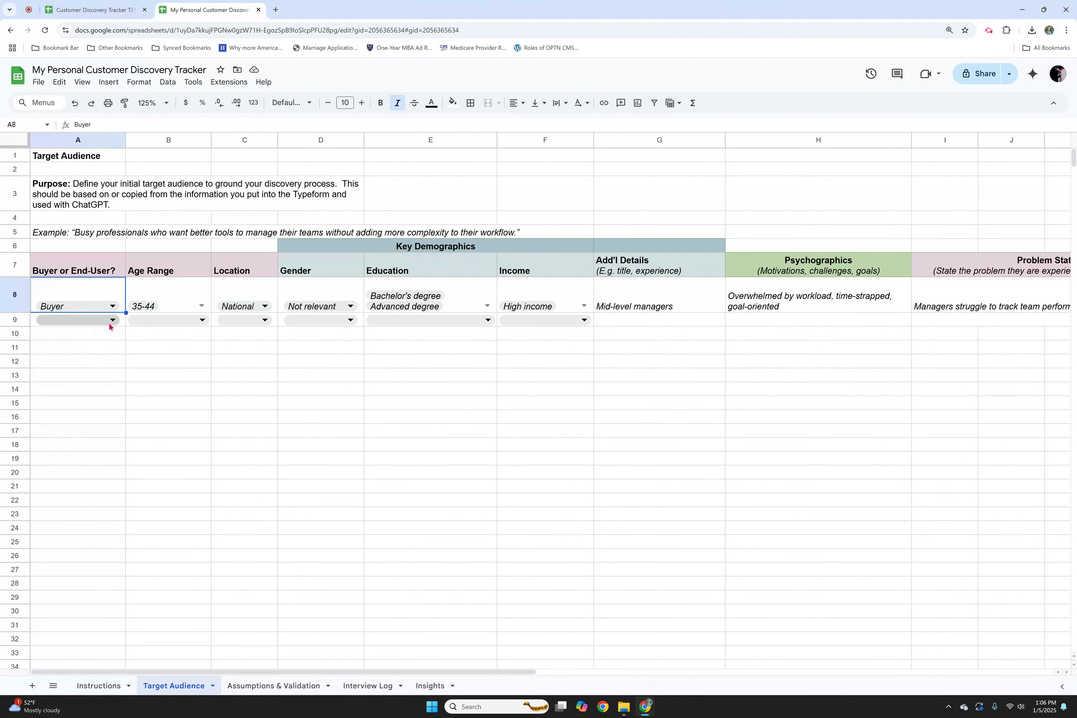
left_click(201, 307)
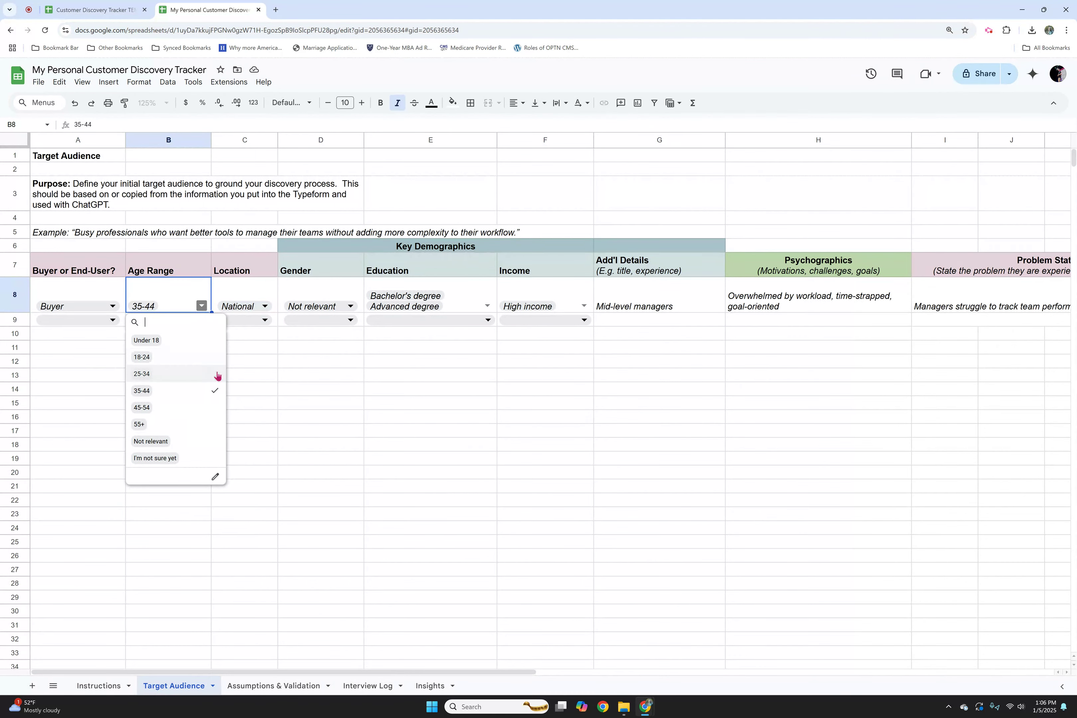
left_click(297, 362)
left_click(265, 306)
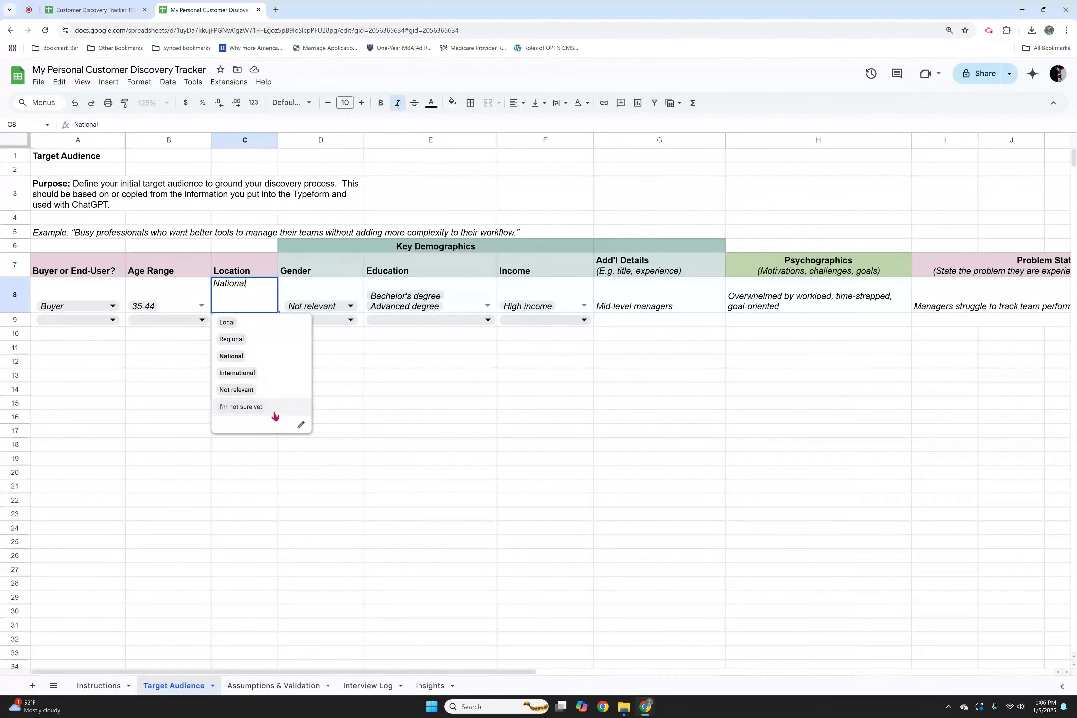
left_click(399, 376)
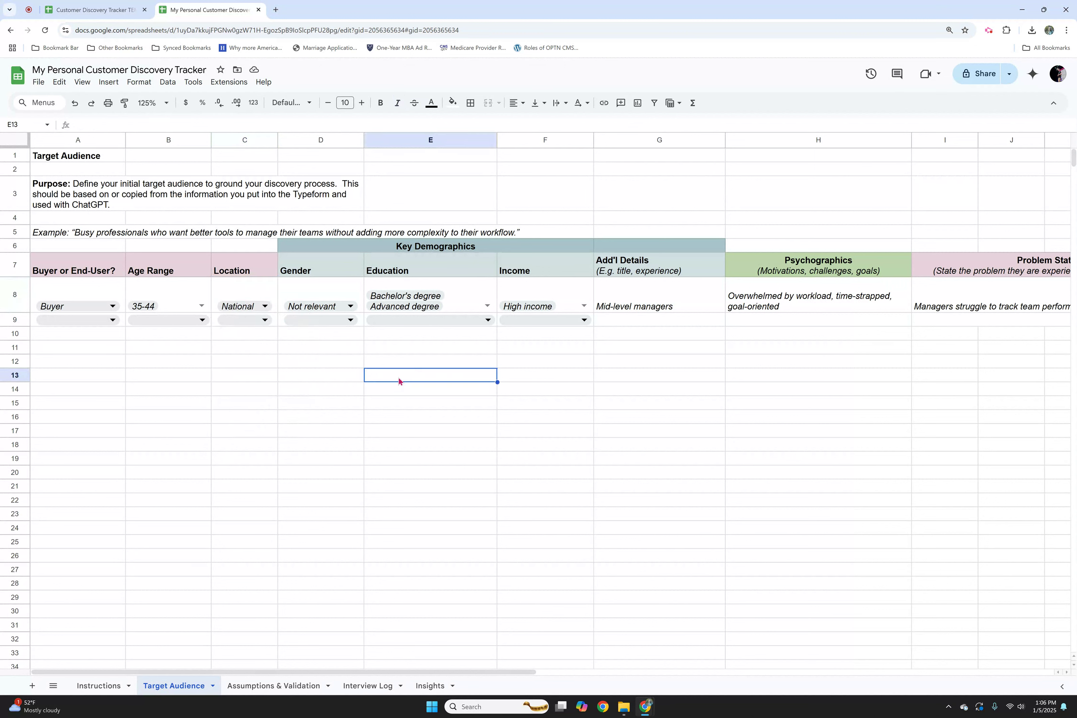
Examine the available choices for Gender, Education and Income in the example row 8, keeping the existing selections
left_click(341, 311)
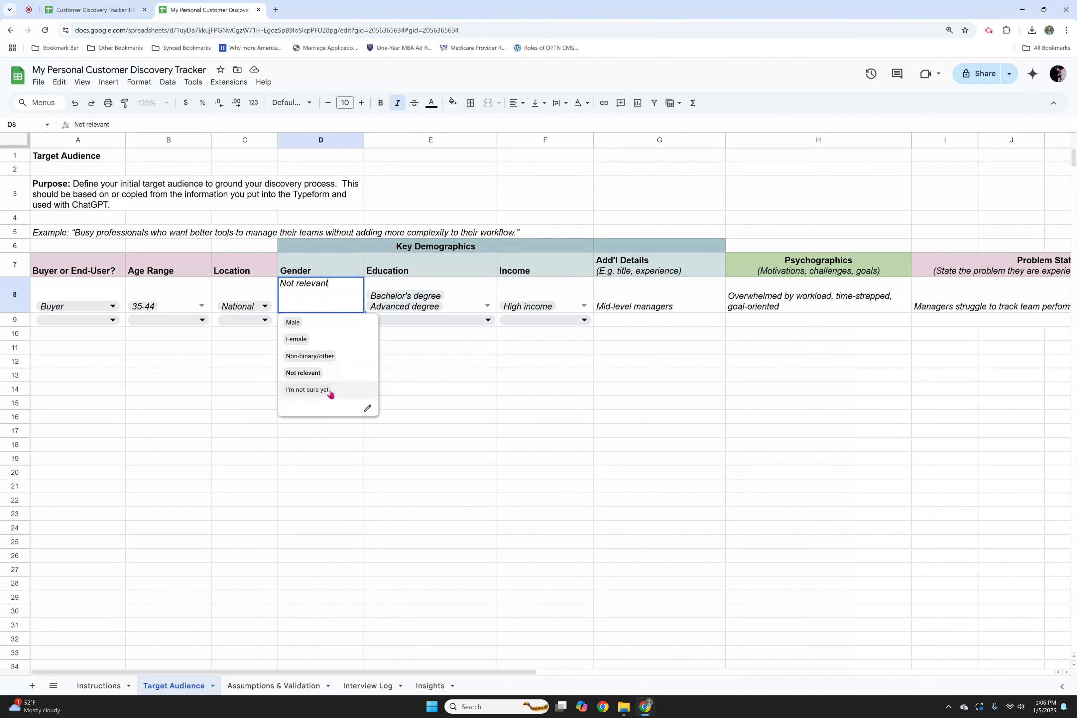
left_click(491, 375)
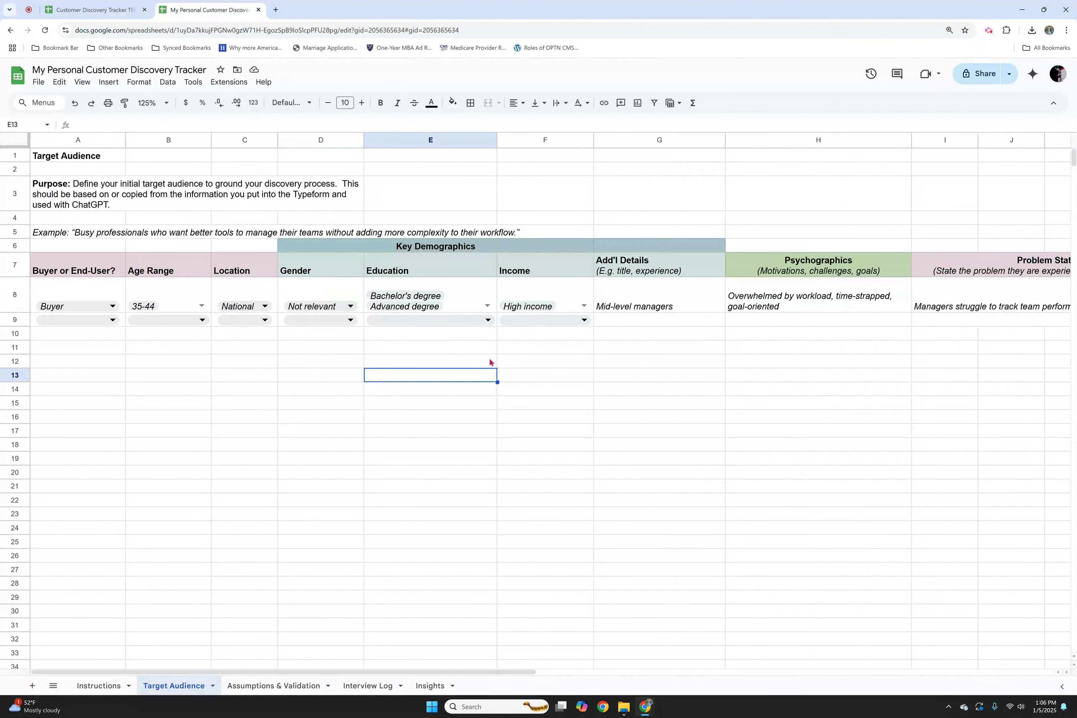
left_click(488, 307)
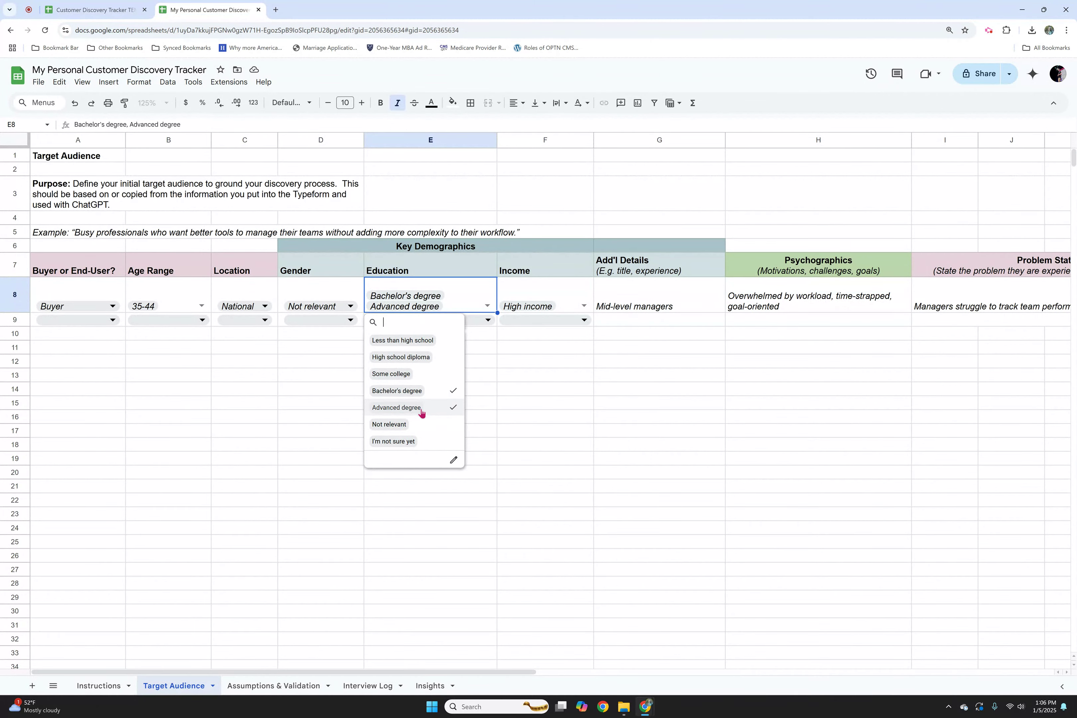
left_click(557, 389)
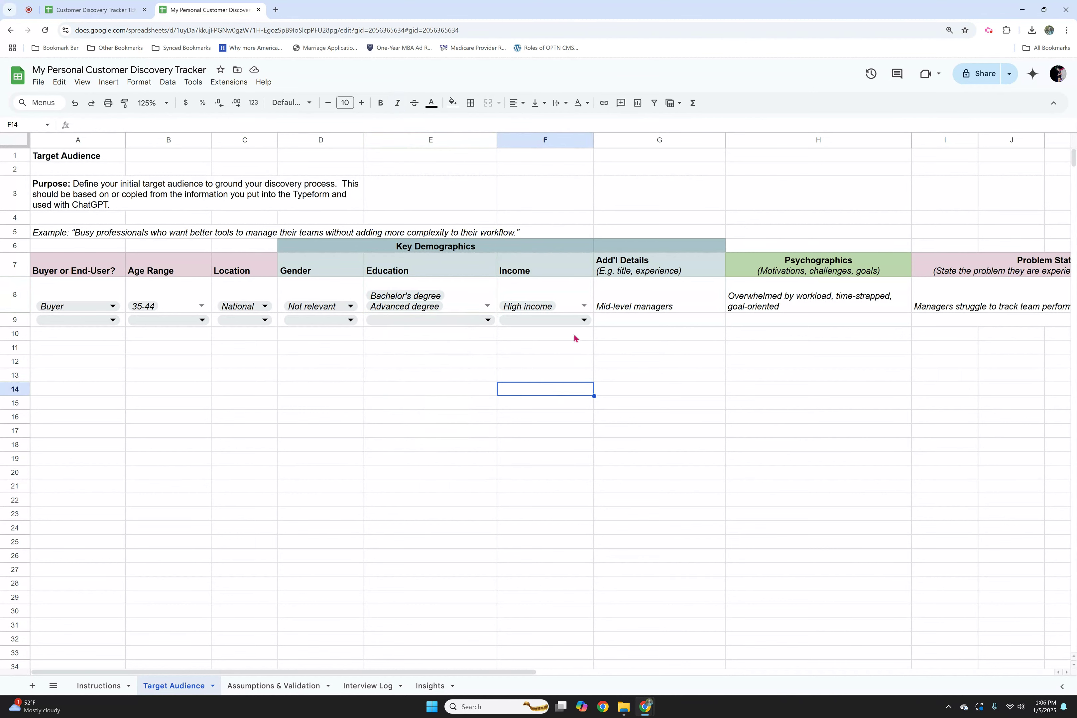
left_click(584, 306)
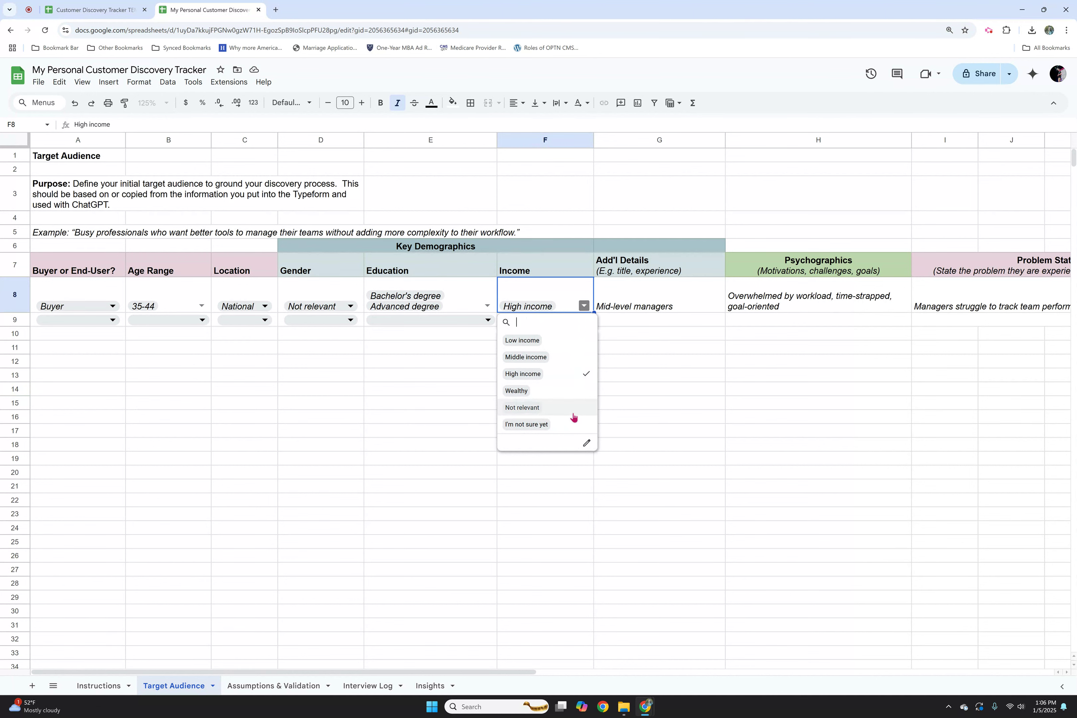
left_click(633, 376)
Read the example row's entries for Add'l Details, Psychographics and Problem Statement without changing them
left_click(669, 301)
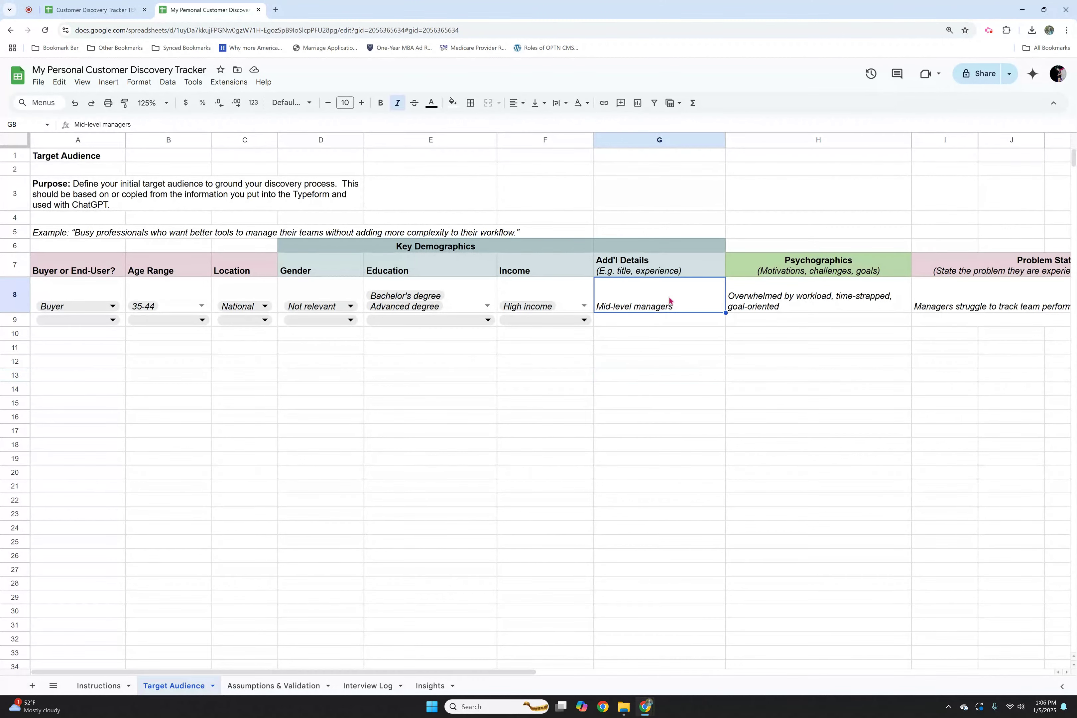
double_click(684, 312)
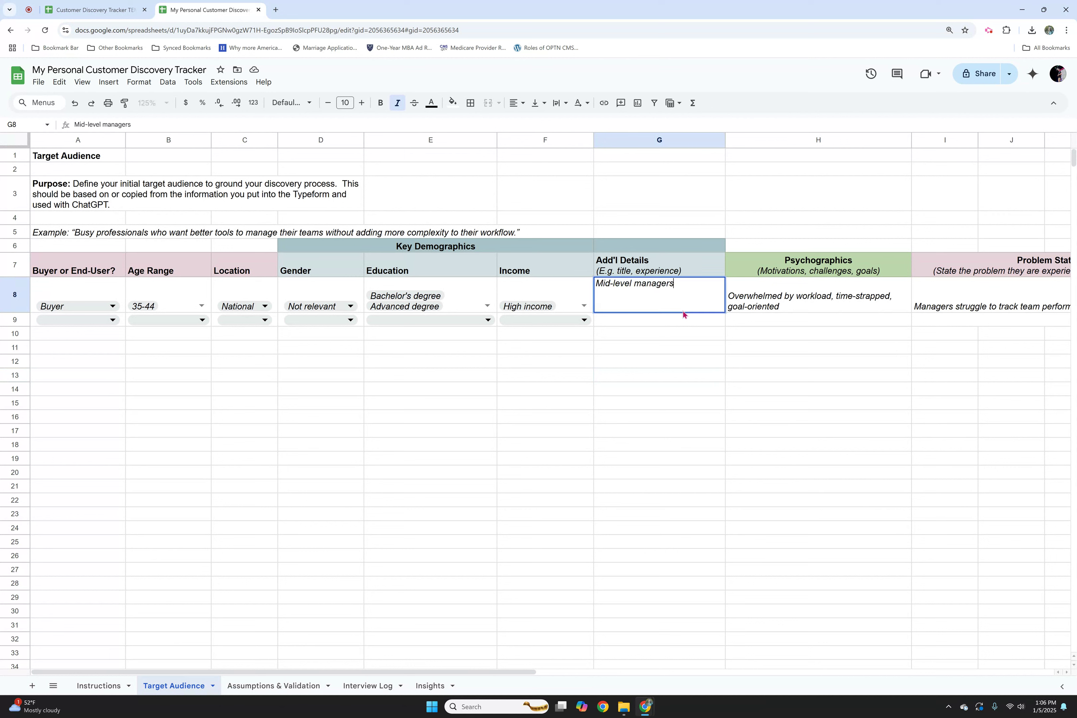
left_click(684, 335)
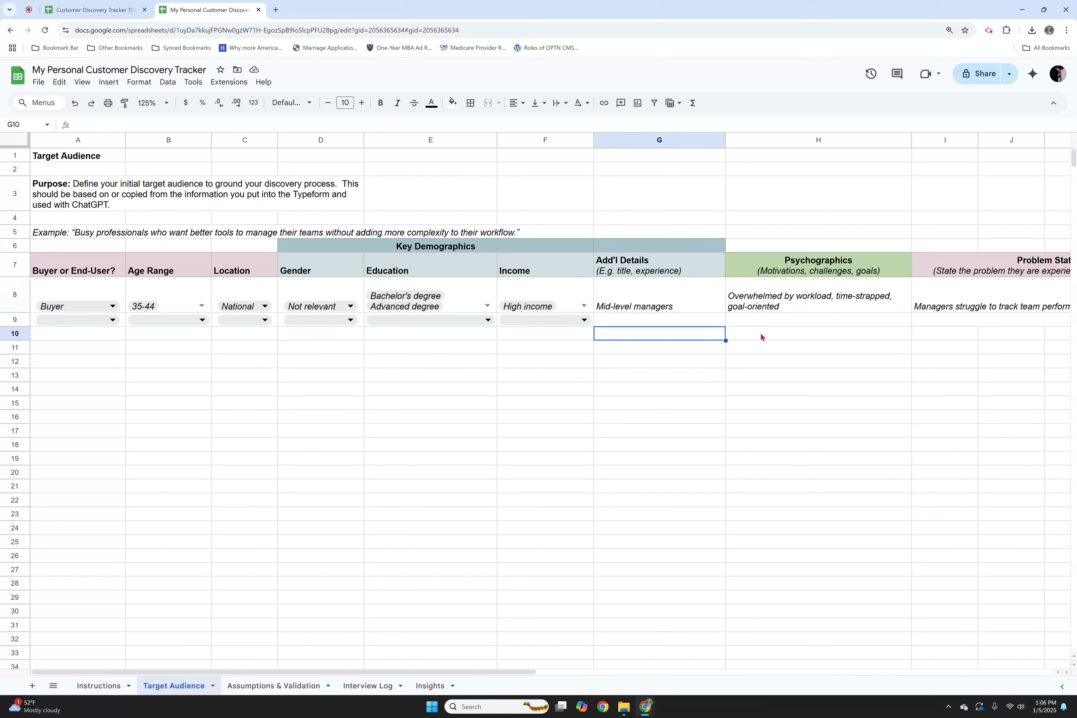
left_click(765, 308)
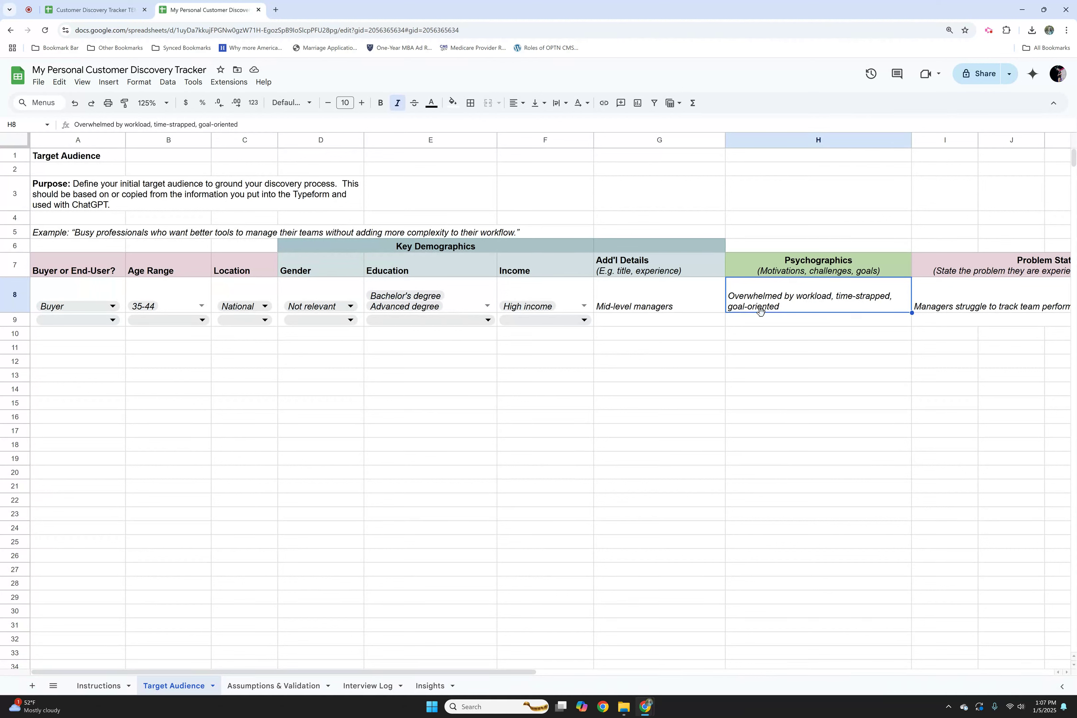
left_click(933, 306)
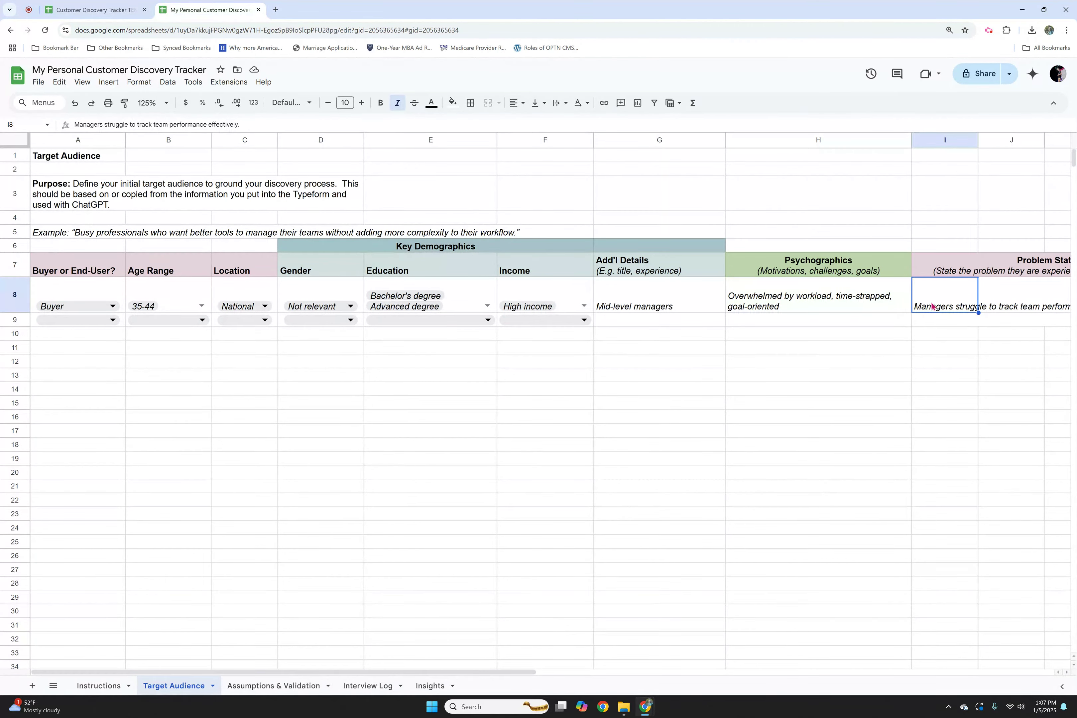
scroll(932, 306, "right", 3)
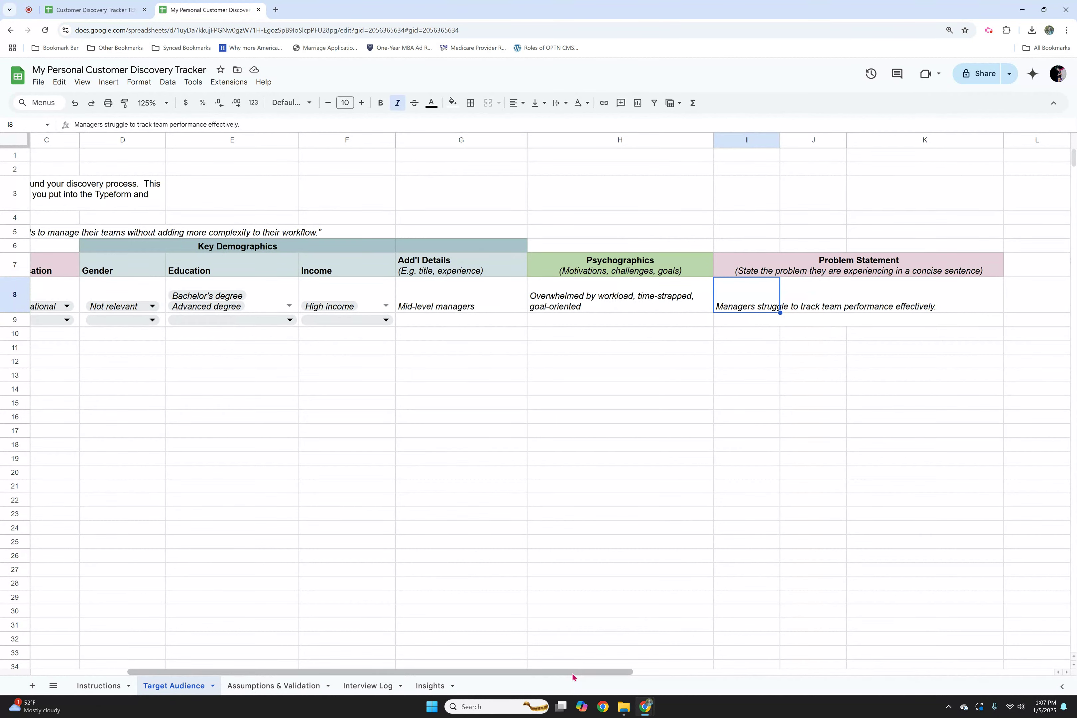
left_click_drag(572, 673, 465, 652)
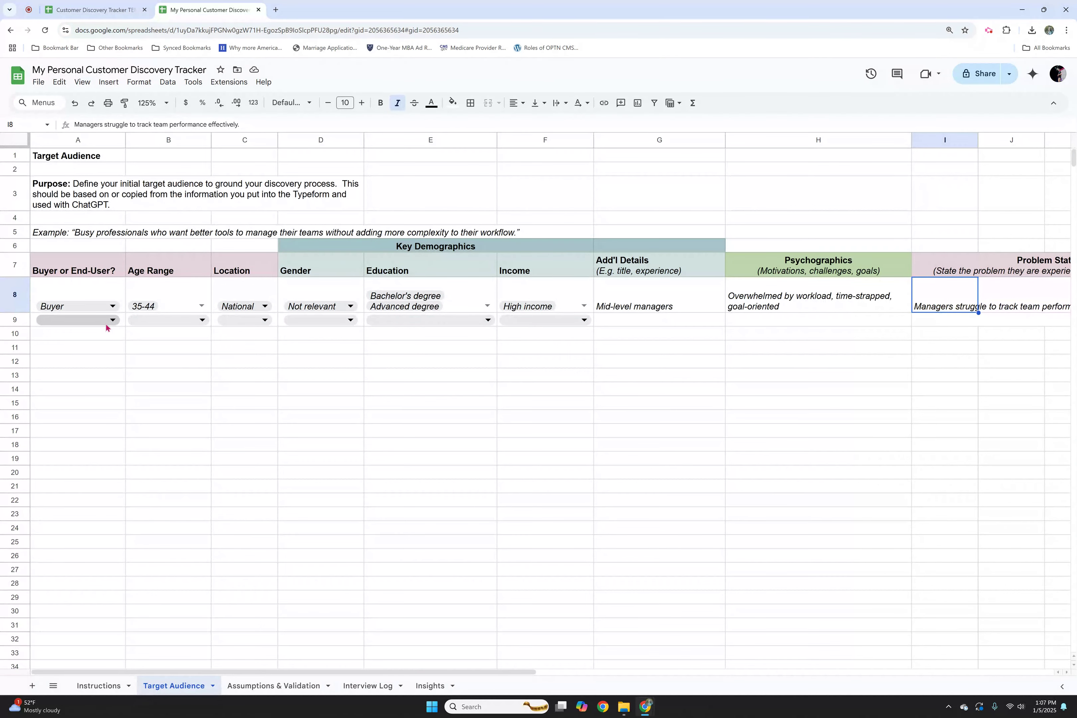
In row 9, choose Buyer as the audience type and select the age ranges 25-34, 35-44 and 45-54
left_click(106, 323)
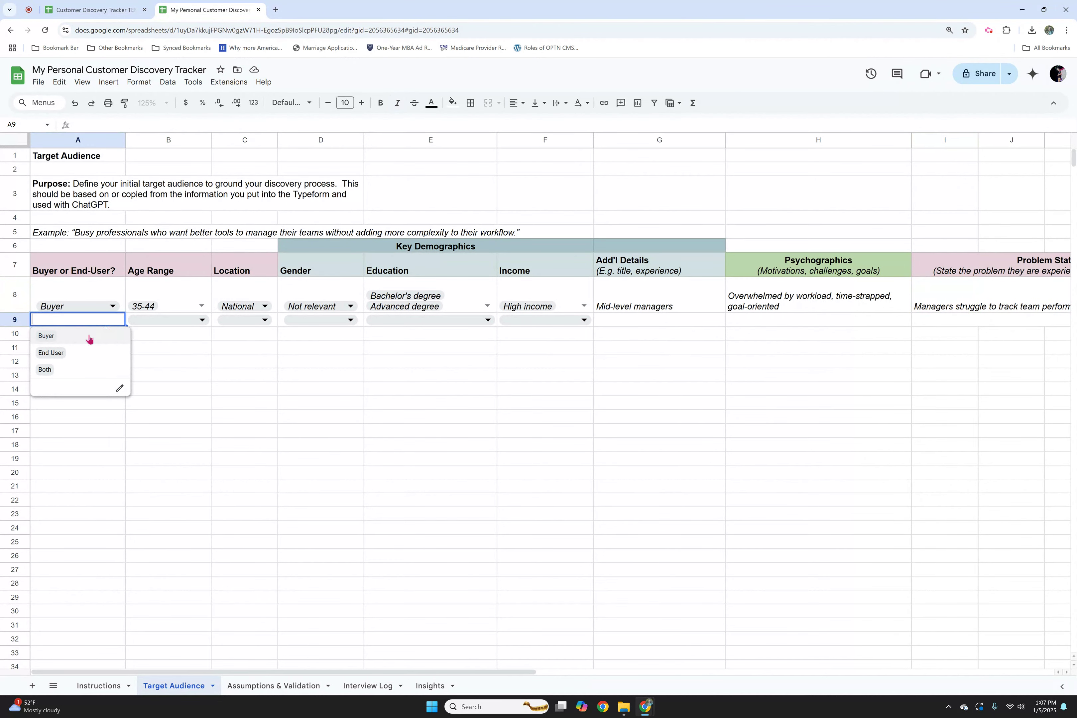
left_click(89, 336)
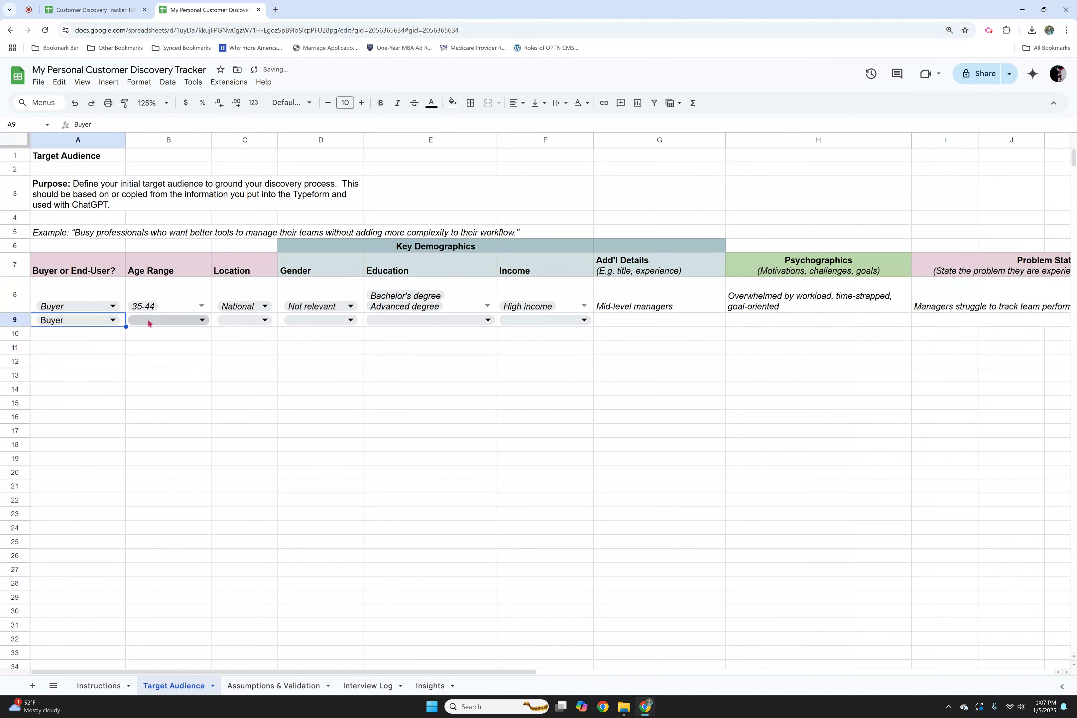
left_click(157, 324)
left_click(167, 387)
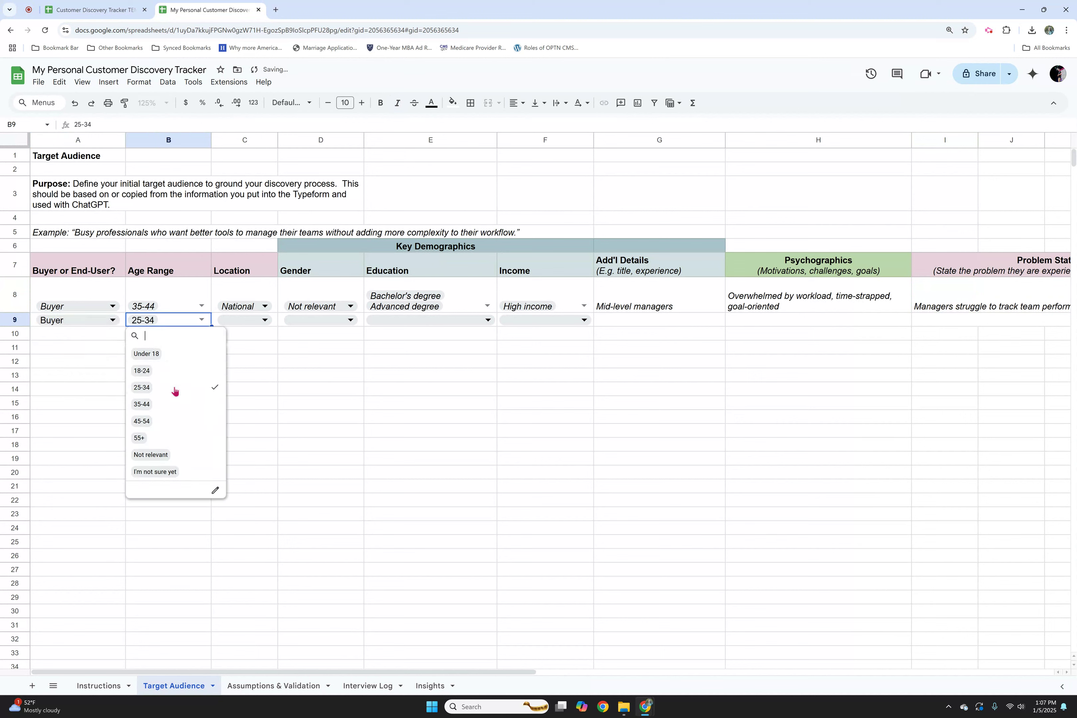
left_click(175, 406)
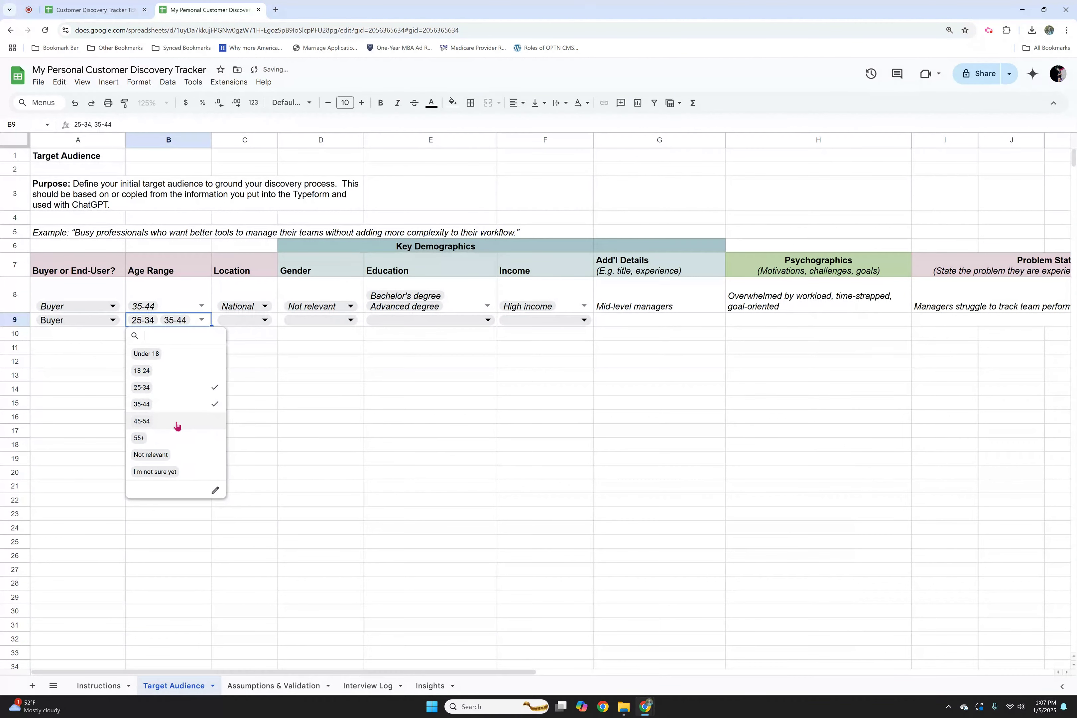
left_click(177, 422)
left_click(262, 348)
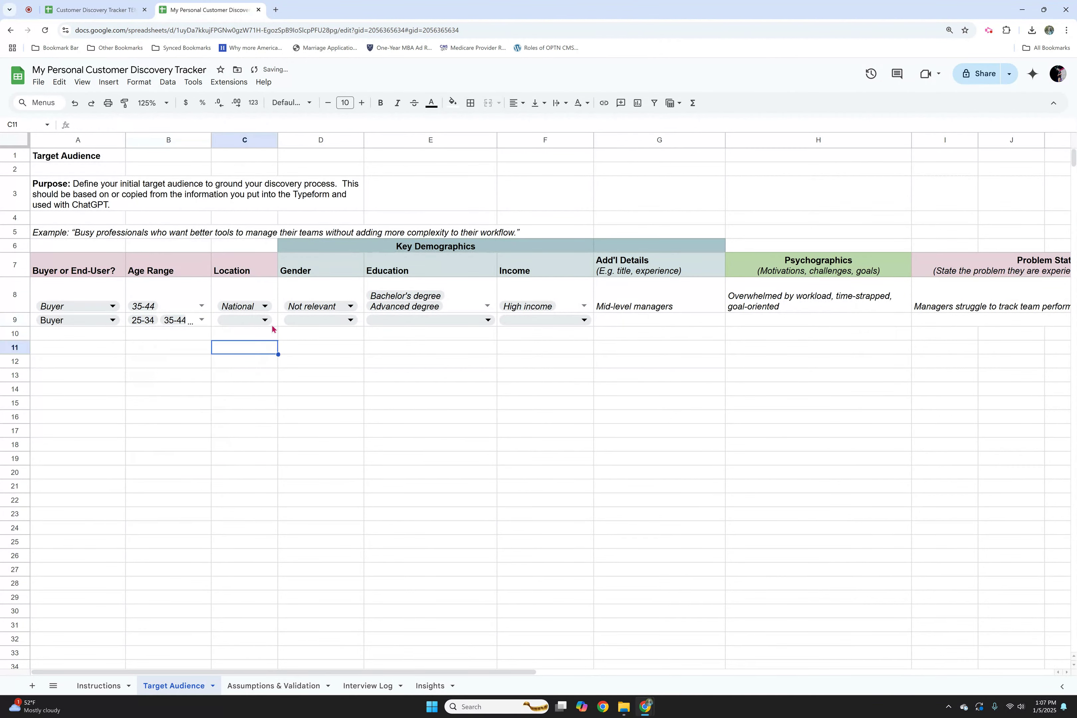
Set row 9's Location to National and its Gender to "I'm not sure yet"
left_click(265, 320)
left_click(266, 369)
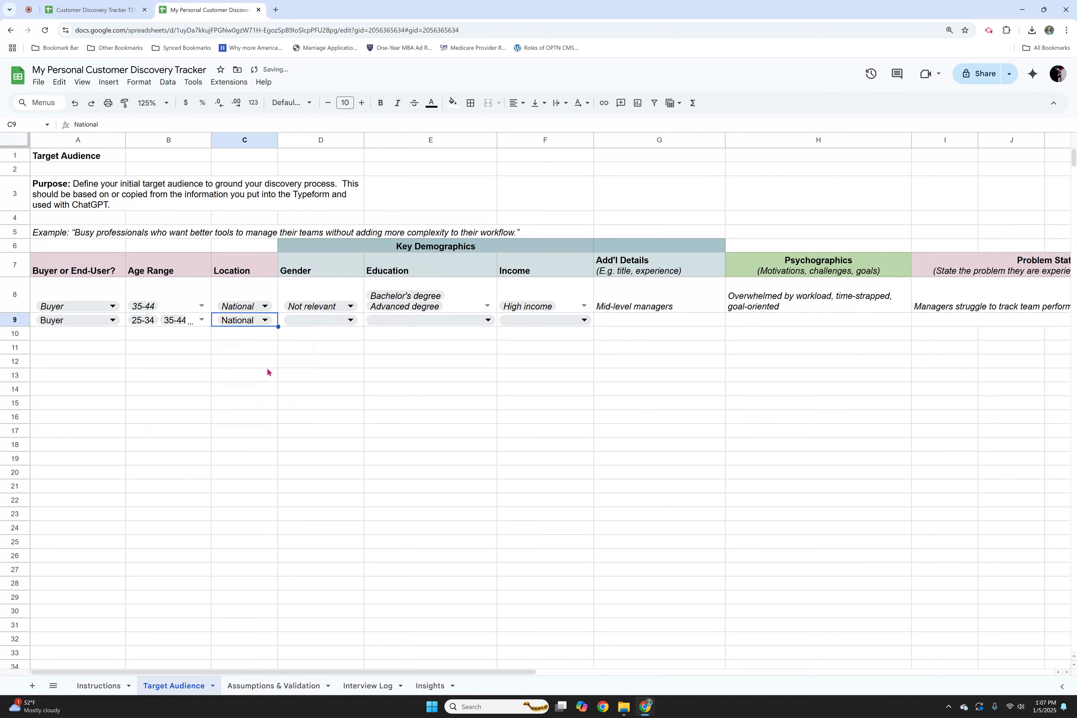
left_click(346, 325)
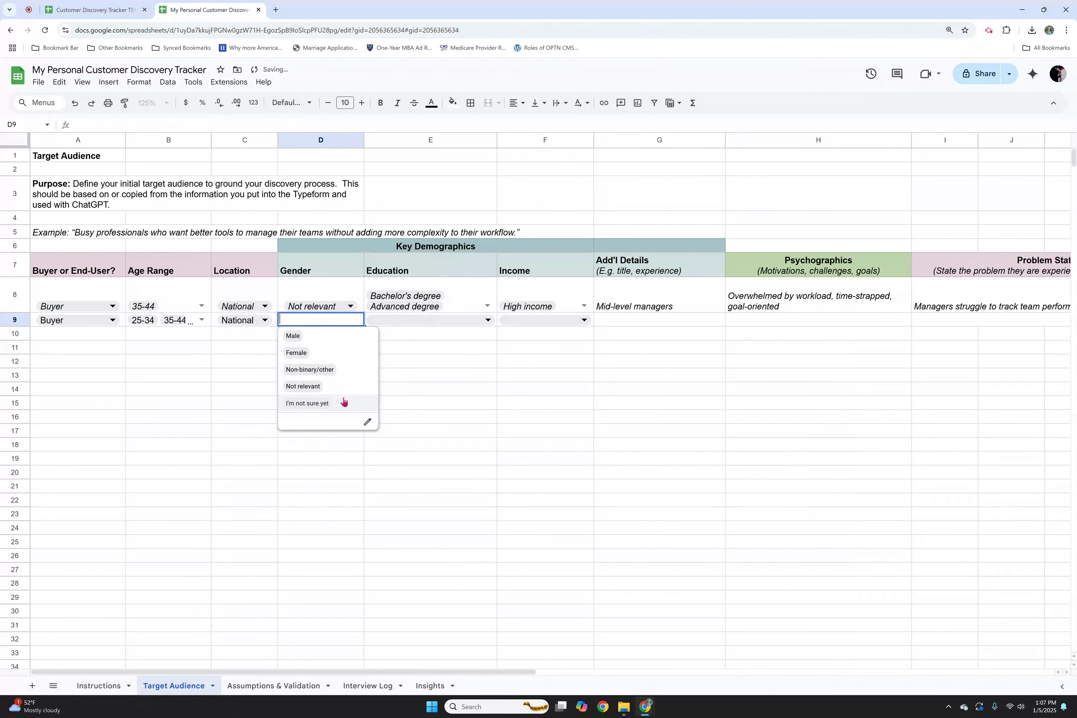
left_click(308, 403)
Copy the whole of row 9 and paste it into row 10 to add a second audience
left_click(8, 319)
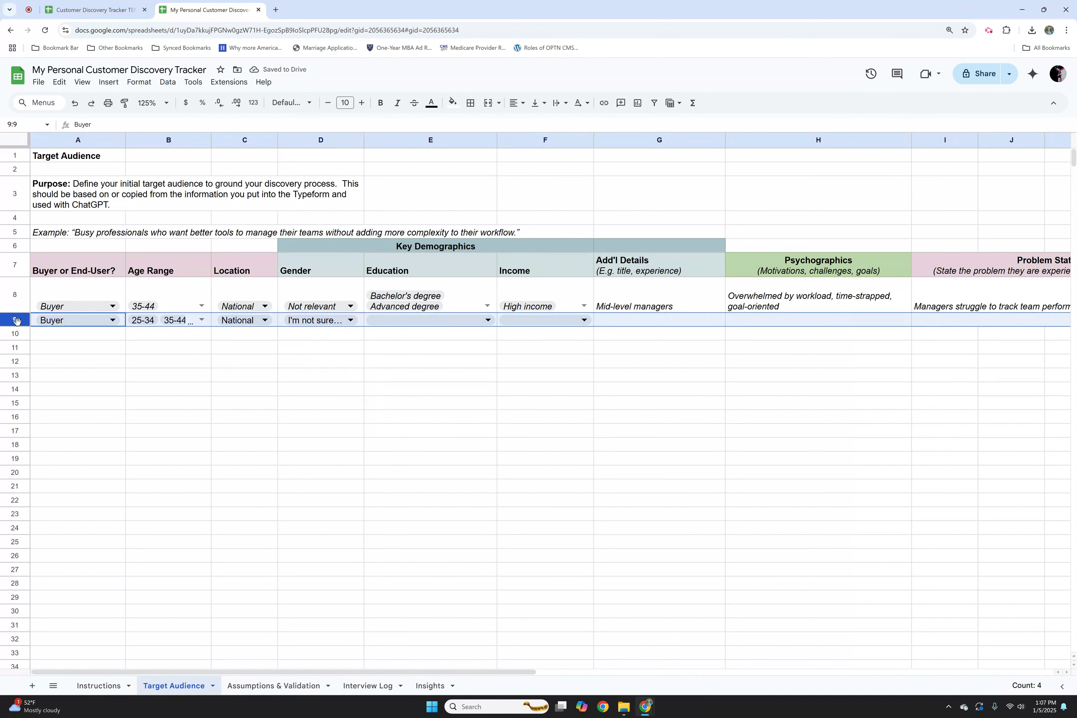
left_click(49, 348)
left_click(13, 320)
right_click(13, 320)
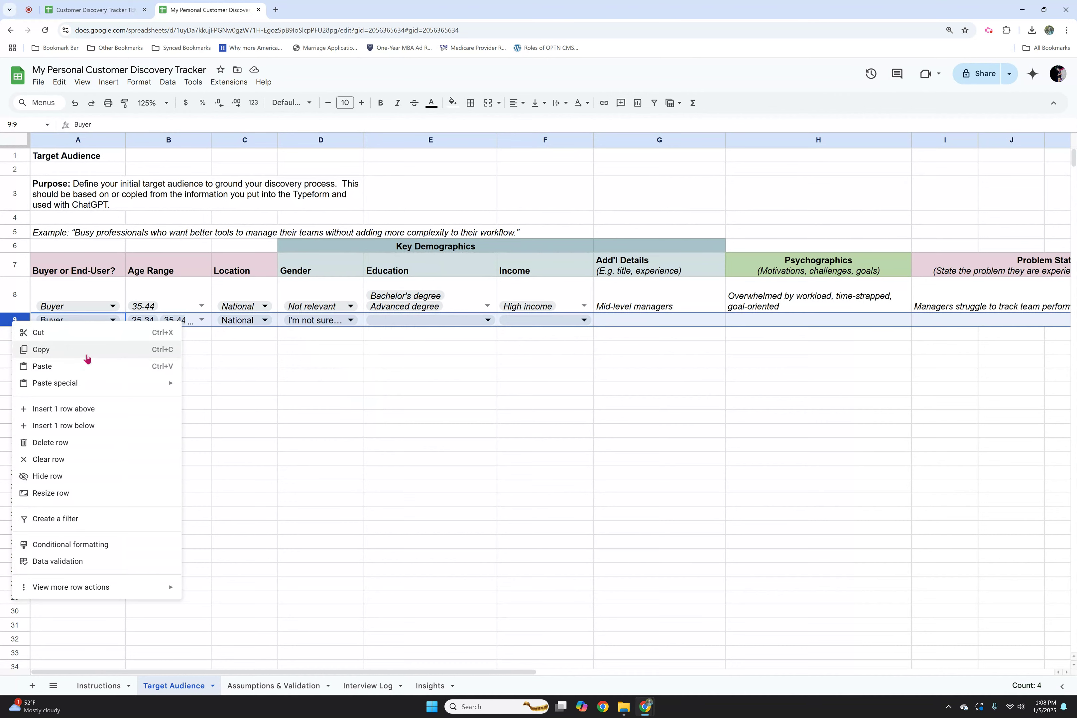
left_click(77, 353)
left_click(15, 333)
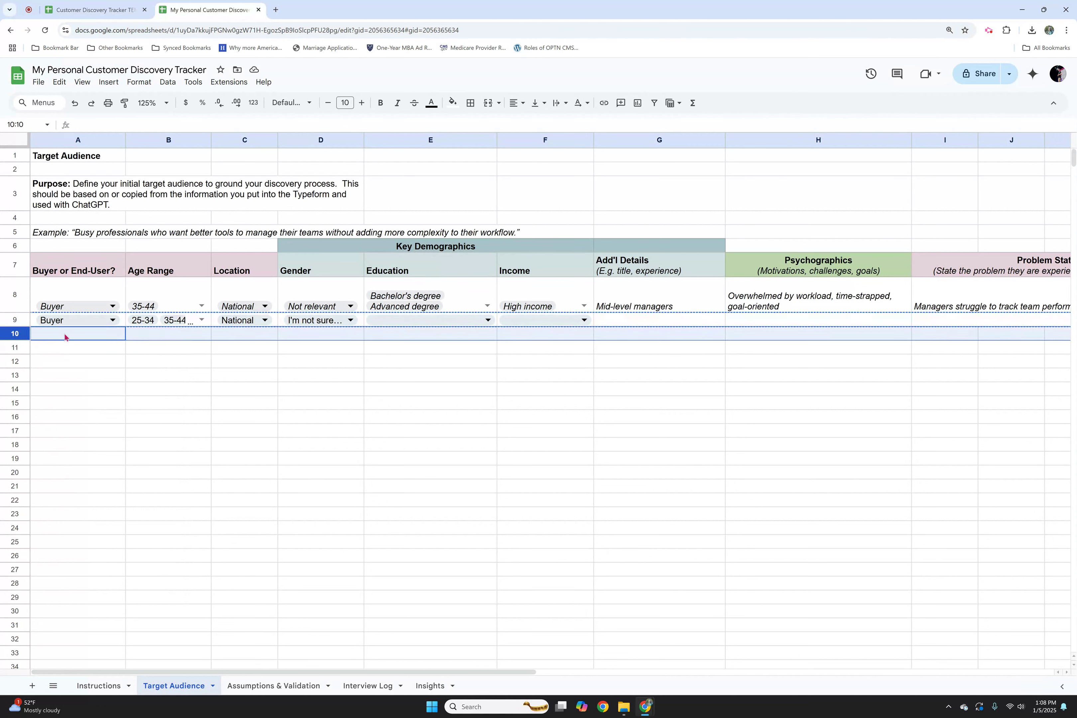
key("ctrl+v")
Change row 10 to End-User and make Under 18 its only selected age range
left_click(102, 338)
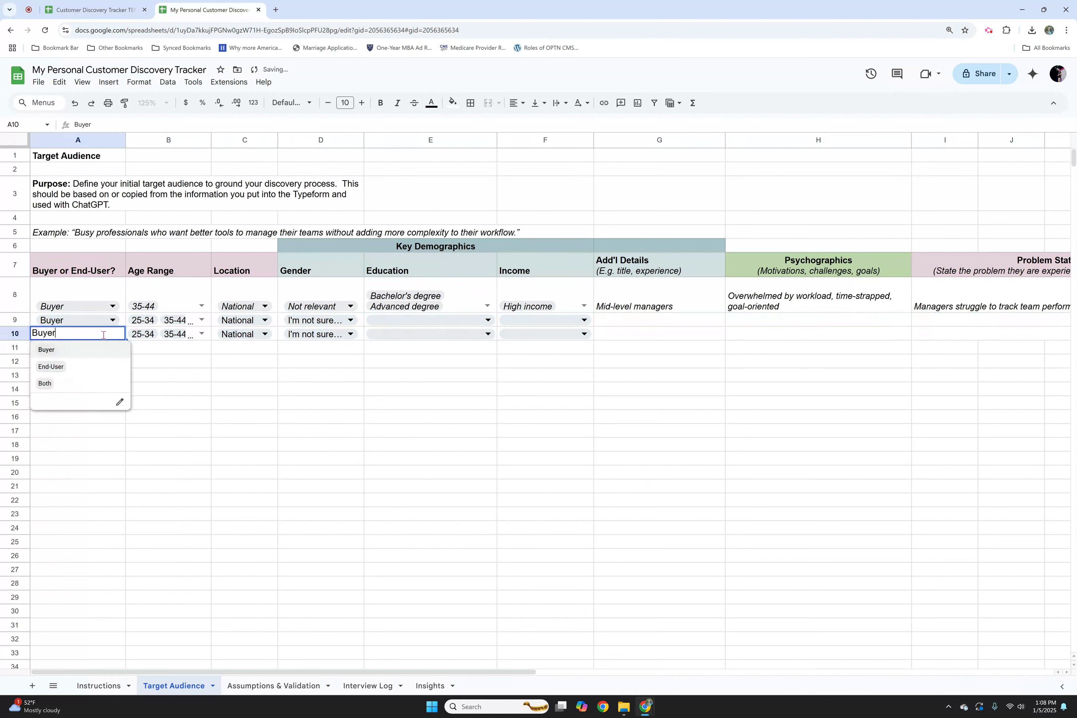
left_click(105, 366)
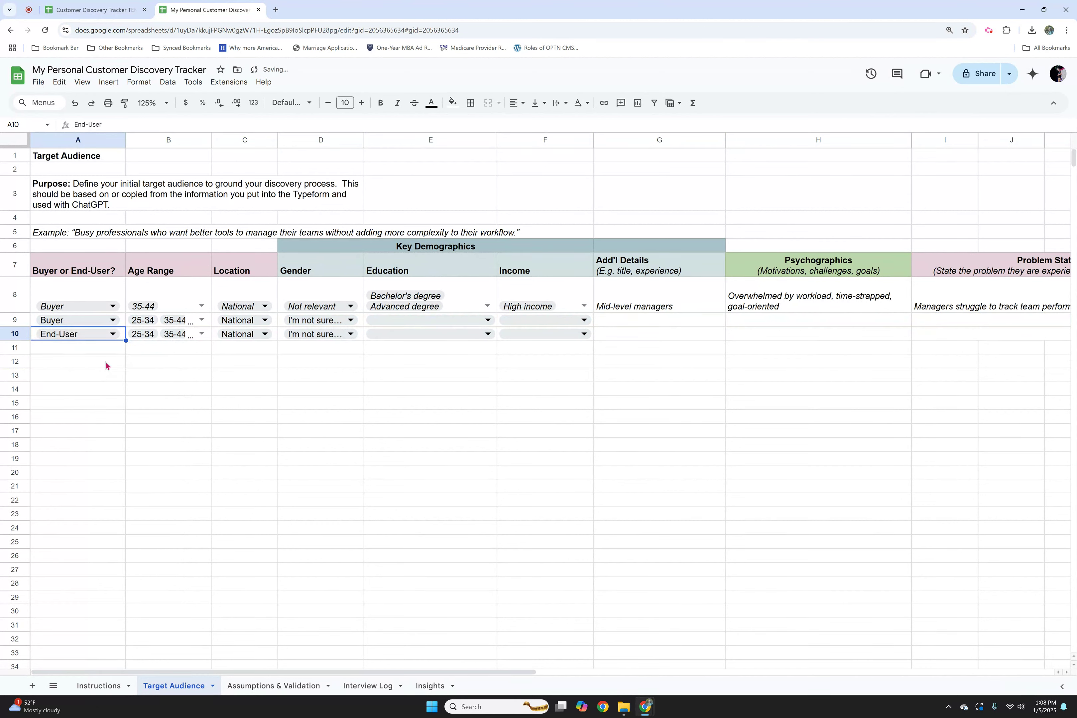
left_click(201, 334)
left_click(197, 371)
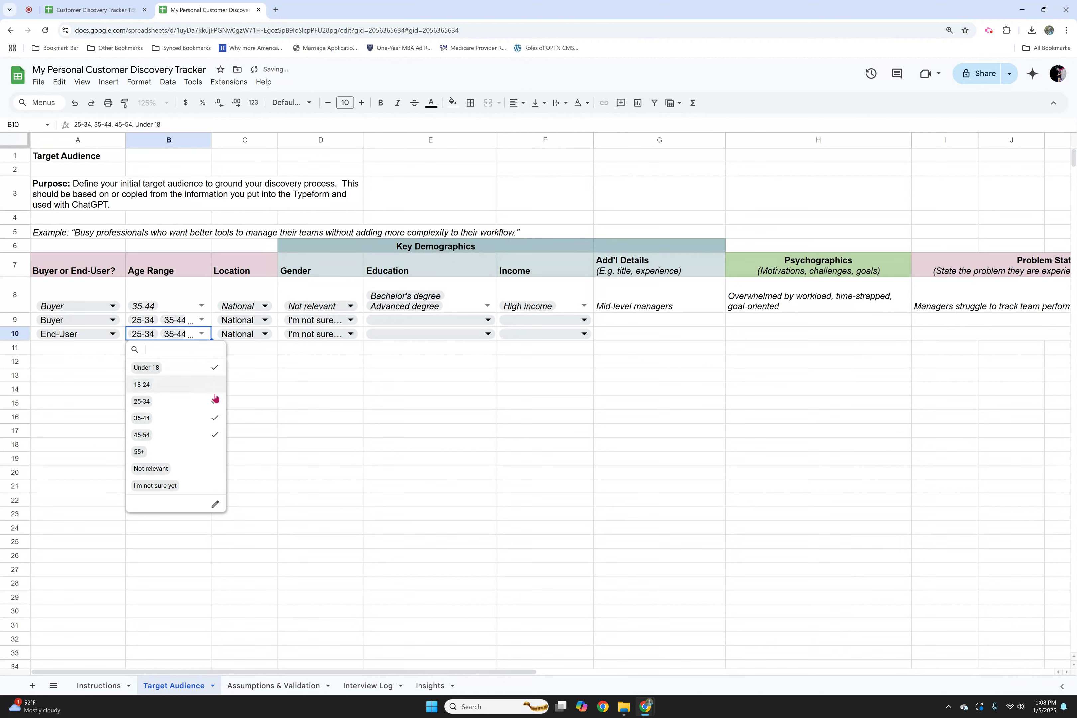
left_click(209, 401)
left_click(213, 418)
left_click(215, 436)
left_click(319, 417)
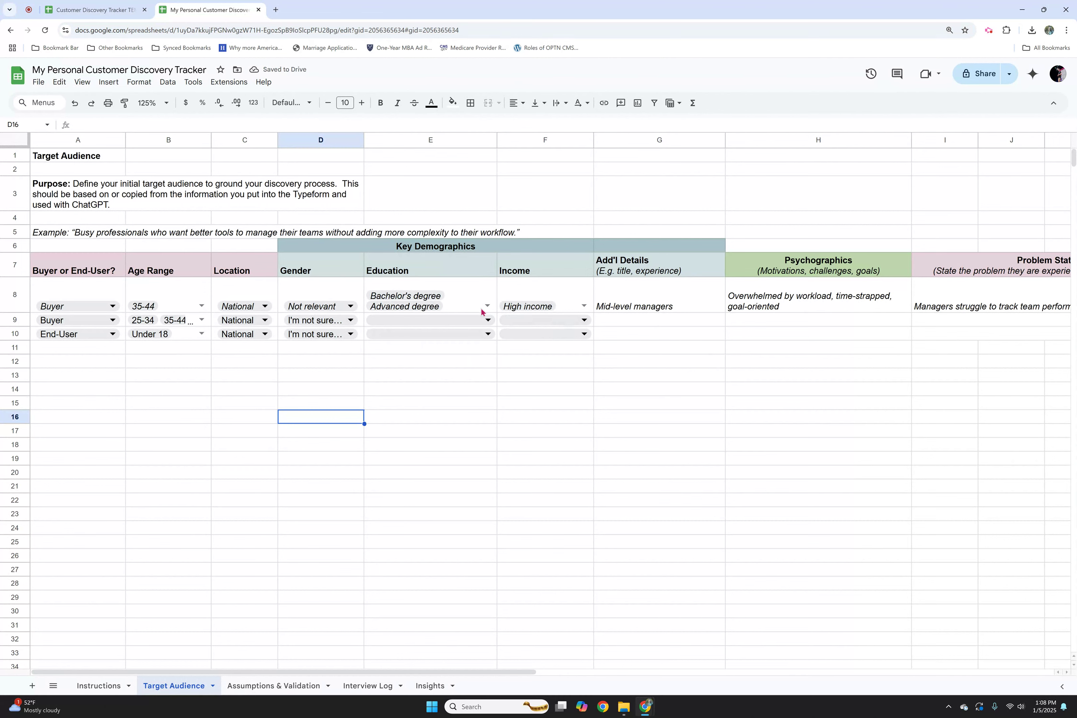
Open the Assumptions & Validation sheet and look over the blank Assumption cells for A1, A2 and A3
left_click_drag(439, 673, 678, 675)
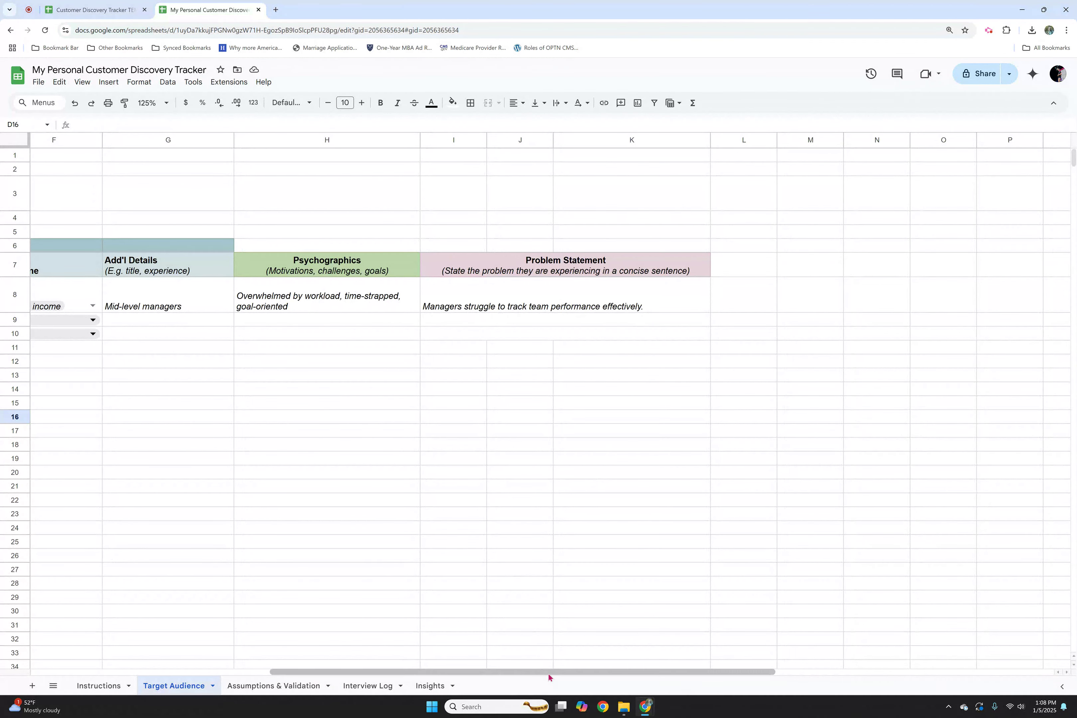
left_click_drag(548, 673, 298, 670)
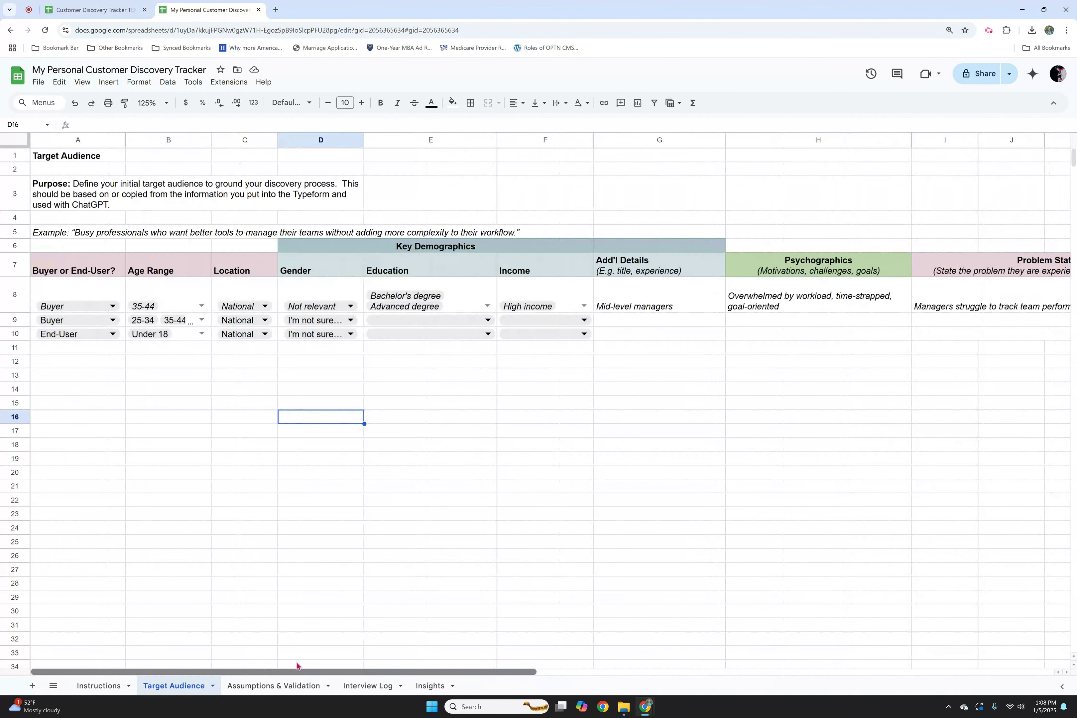
left_click(268, 687)
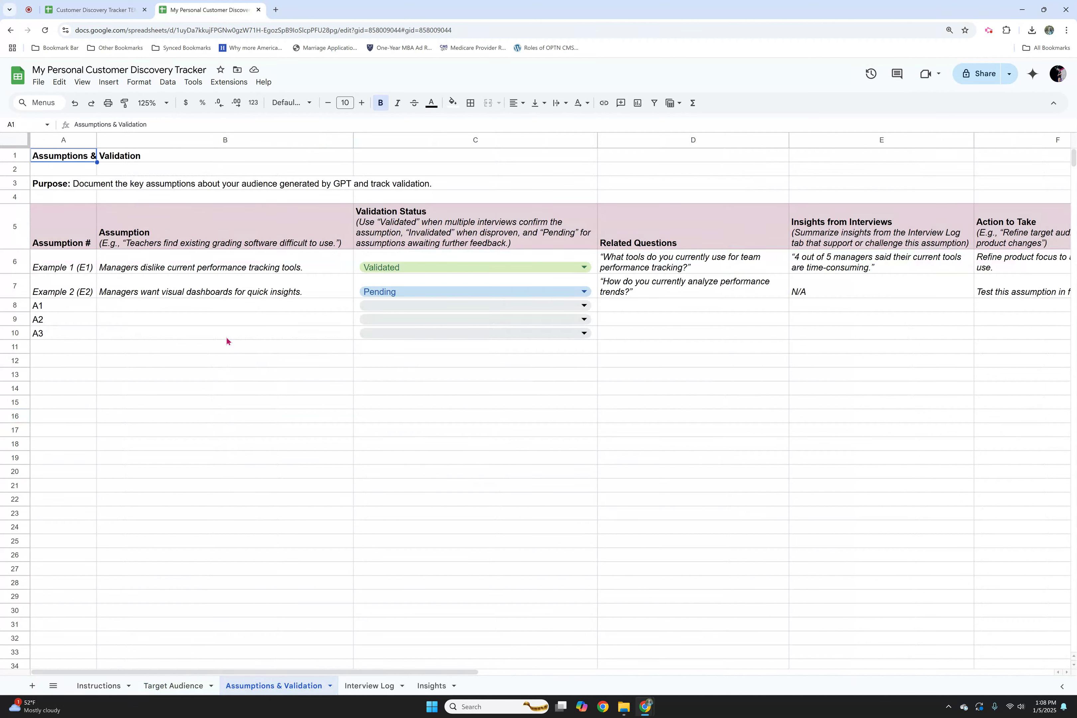
left_click(205, 308)
left_click(203, 320)
left_click(203, 333)
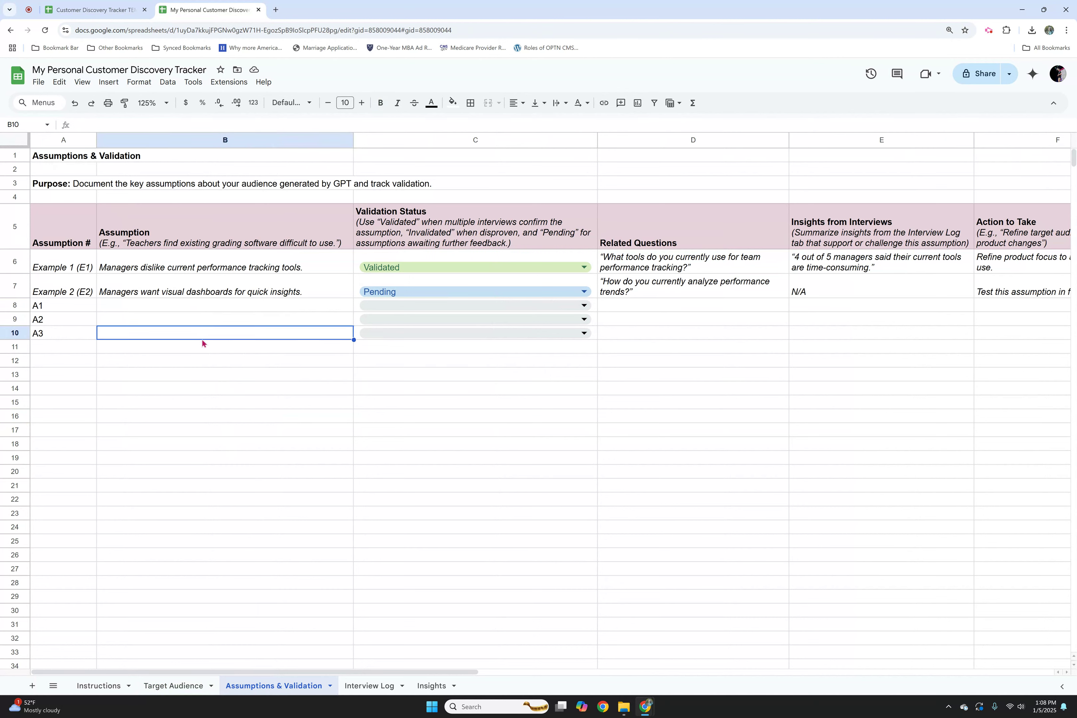
left_click(180, 360)
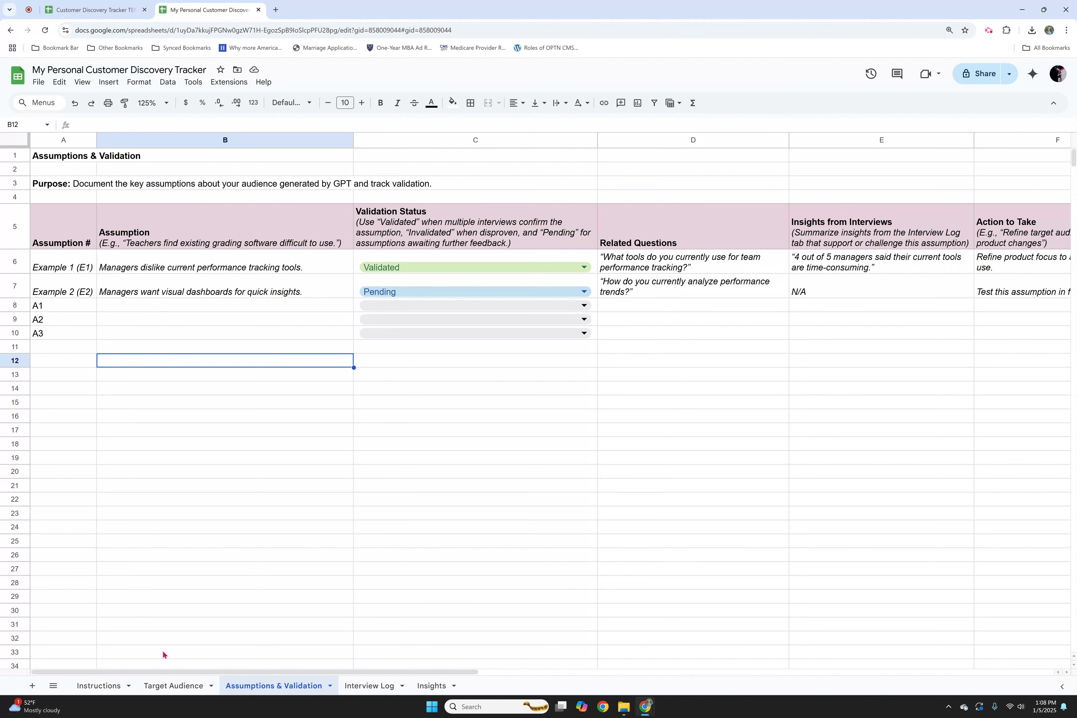
Reread the example audience description on the Target Audience sheet, and return to Assumptions & Validation to view examples E1 and E2
left_click(167, 685)
left_click(83, 237)
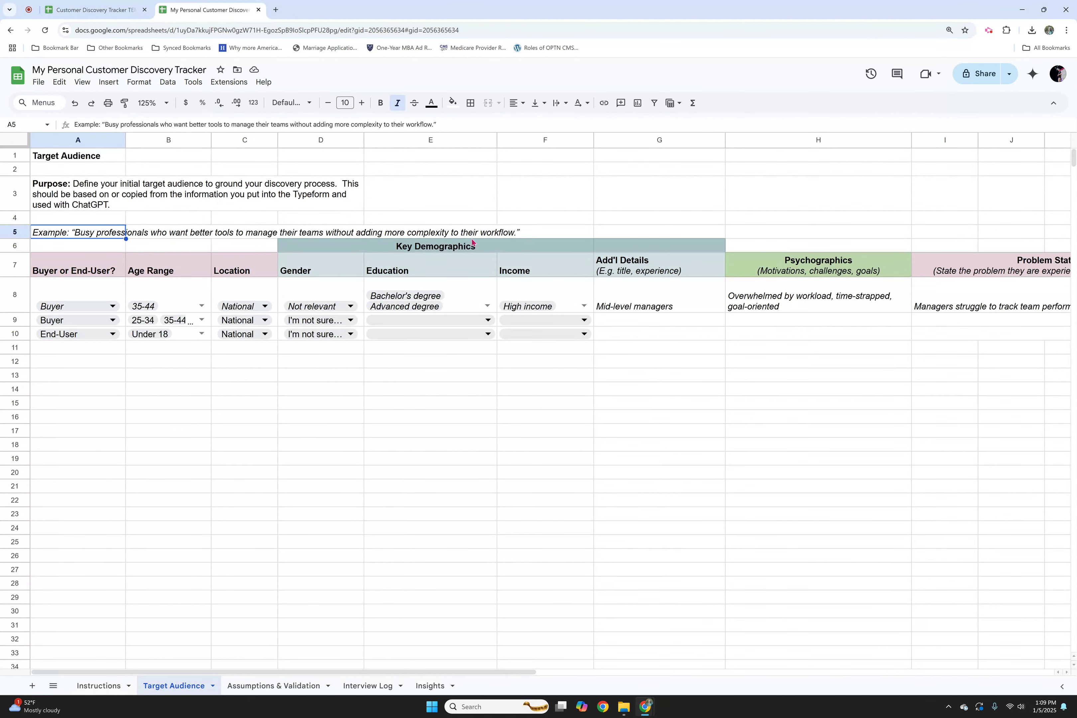
left_click(289, 686)
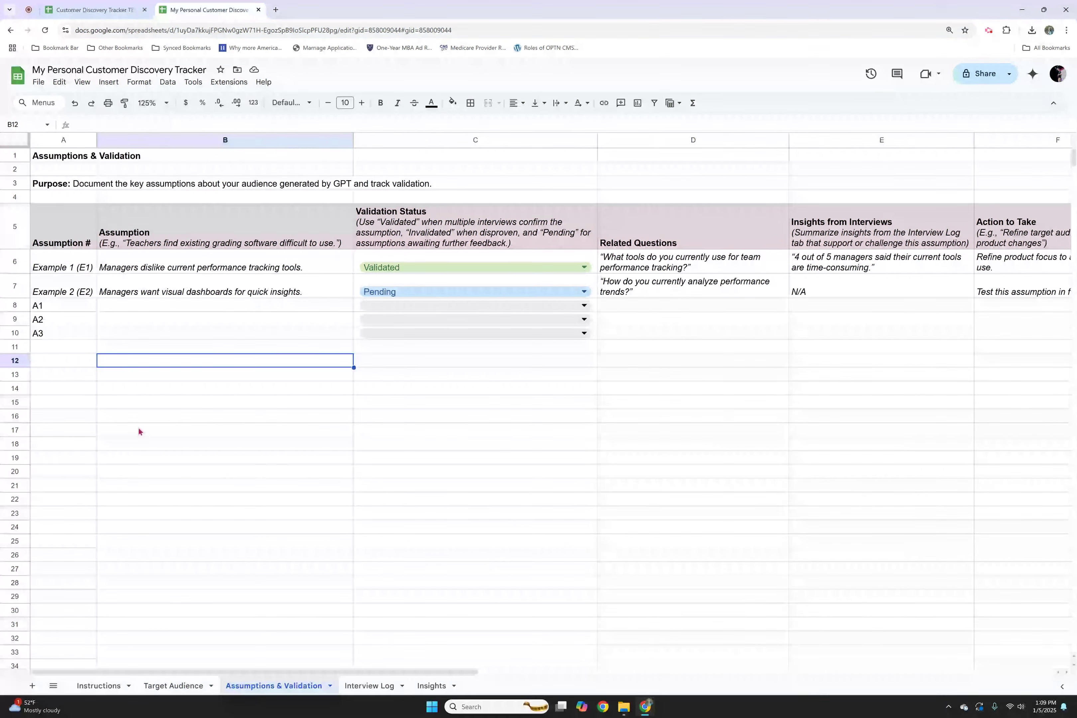
left_click(138, 410)
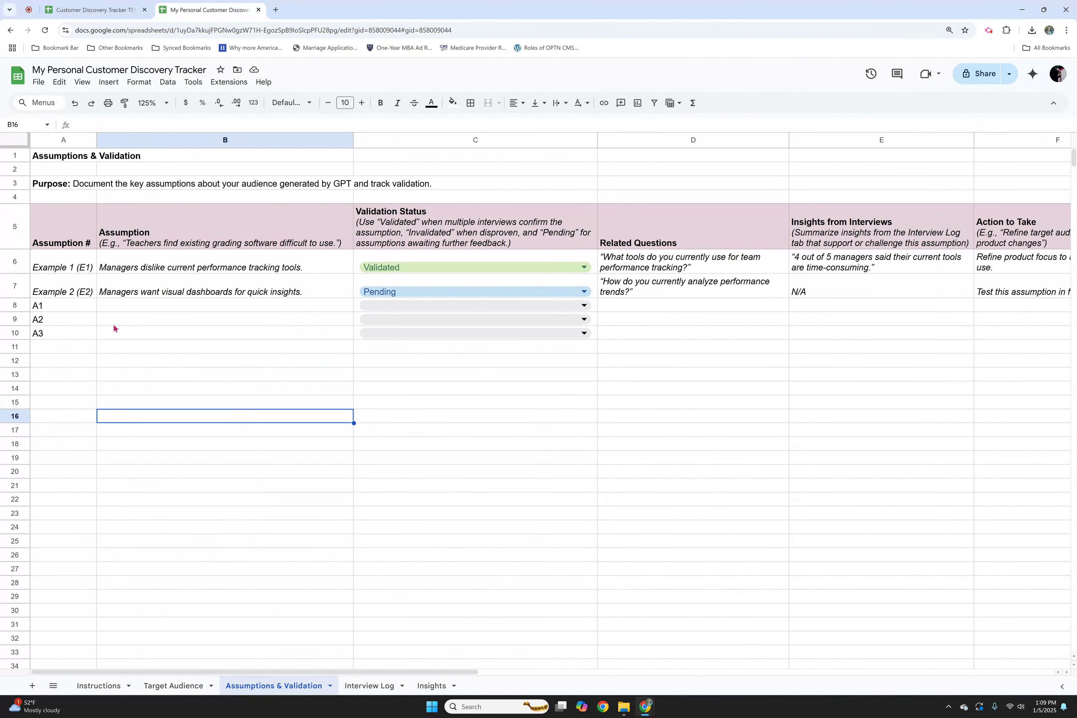
left_click(65, 270)
left_click(77, 287)
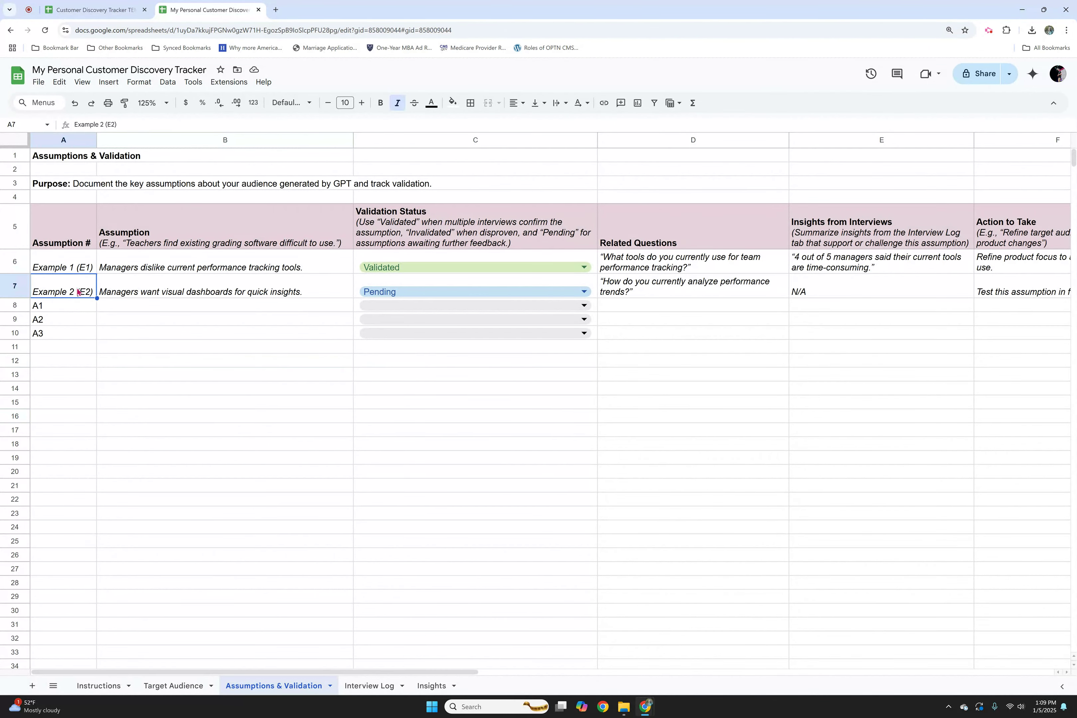
Review Example 1's assumption, the available Validation Status options and its related question, keeping the status Validated
left_click(81, 271)
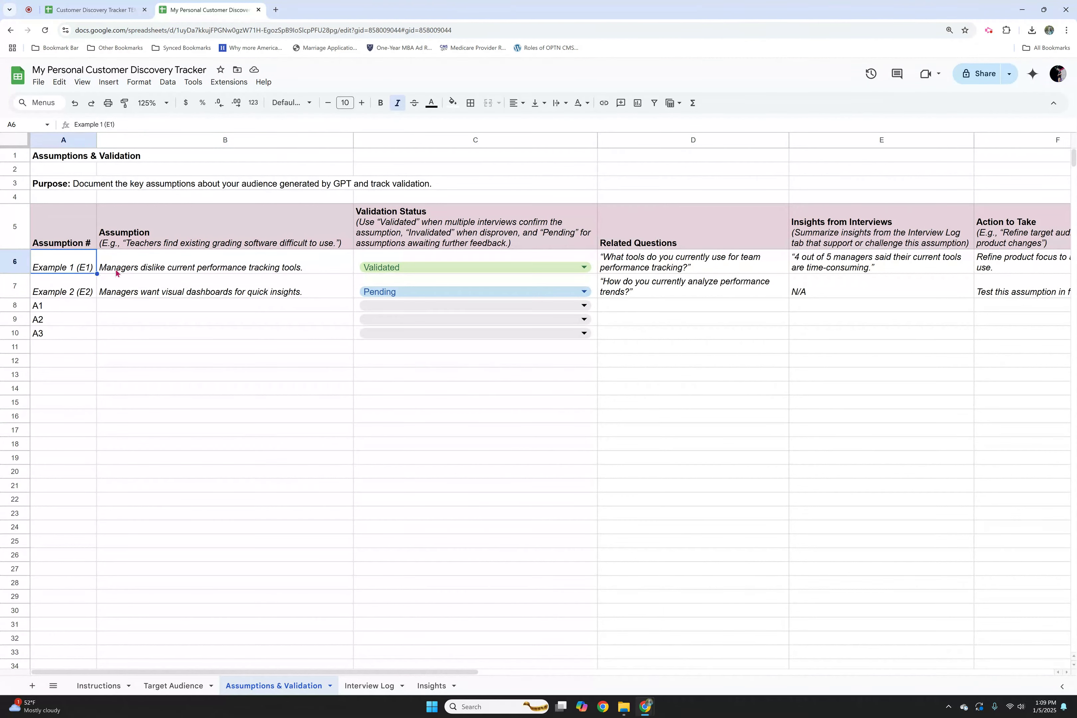
left_click(128, 270)
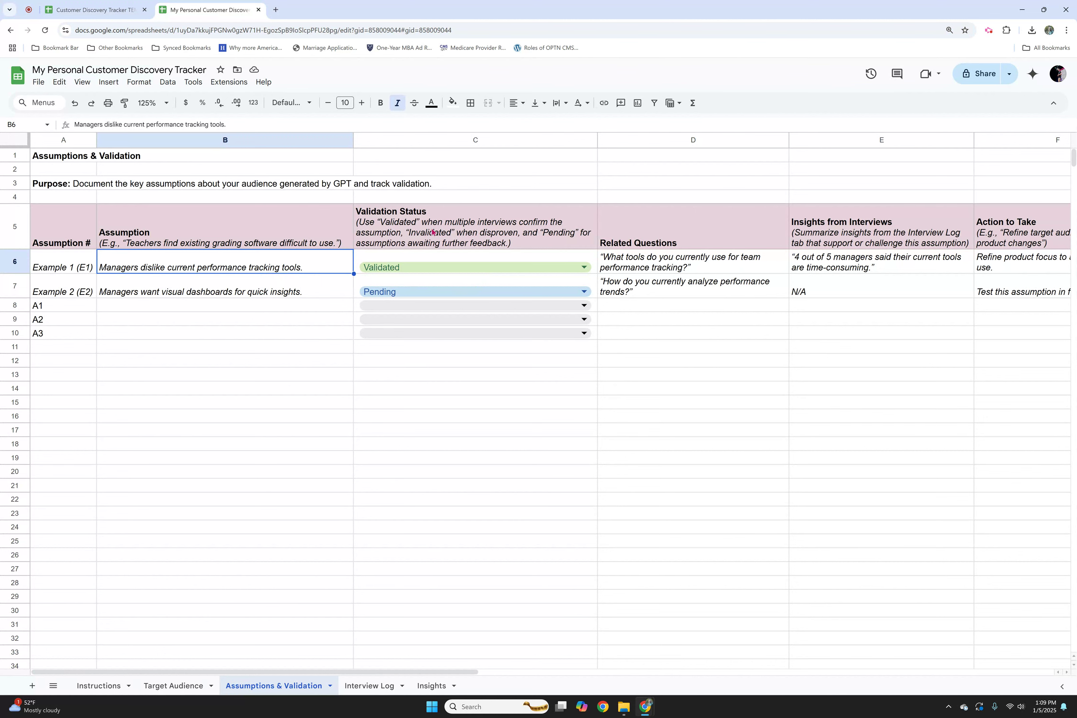
left_click(444, 268)
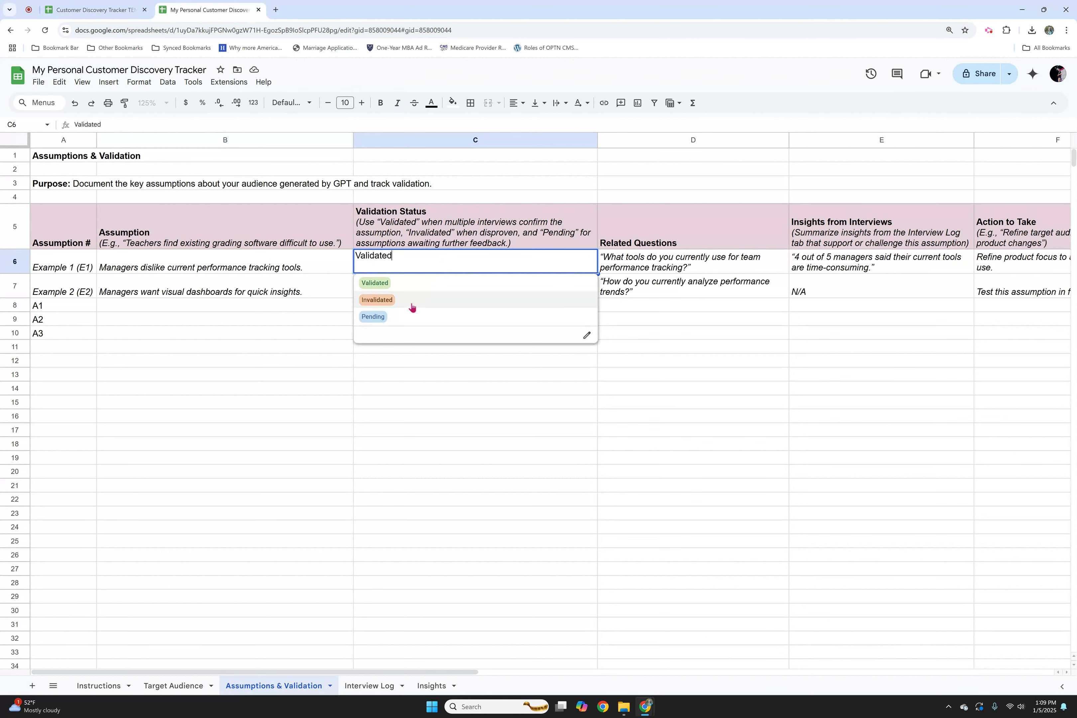
left_click(426, 282)
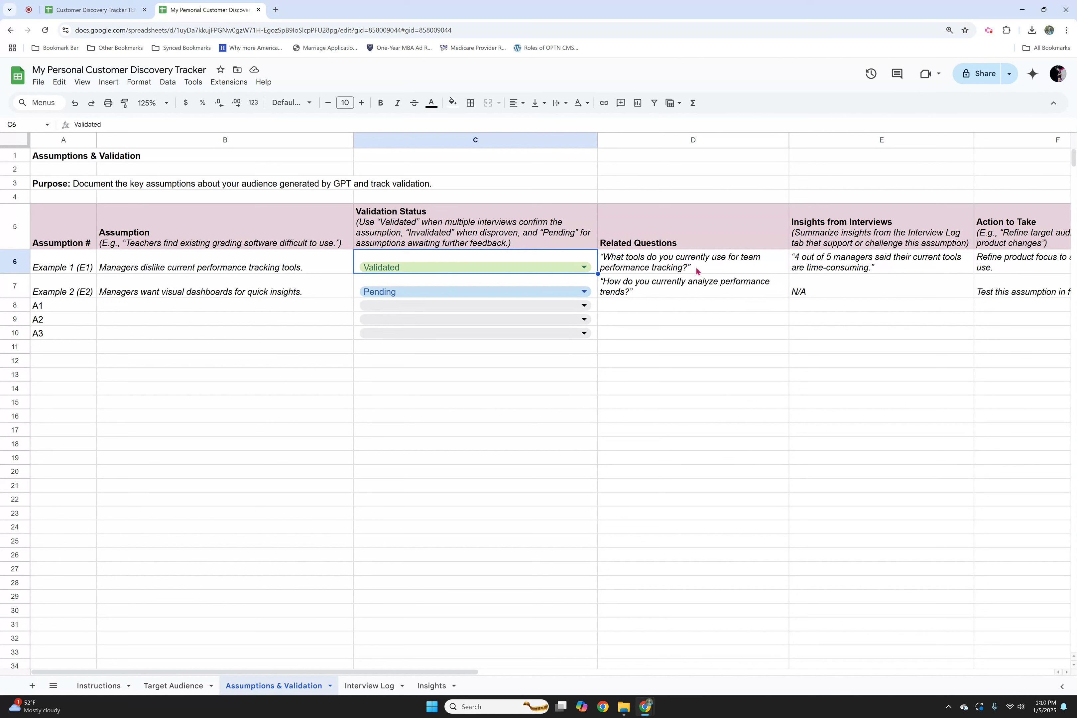
left_click(685, 269)
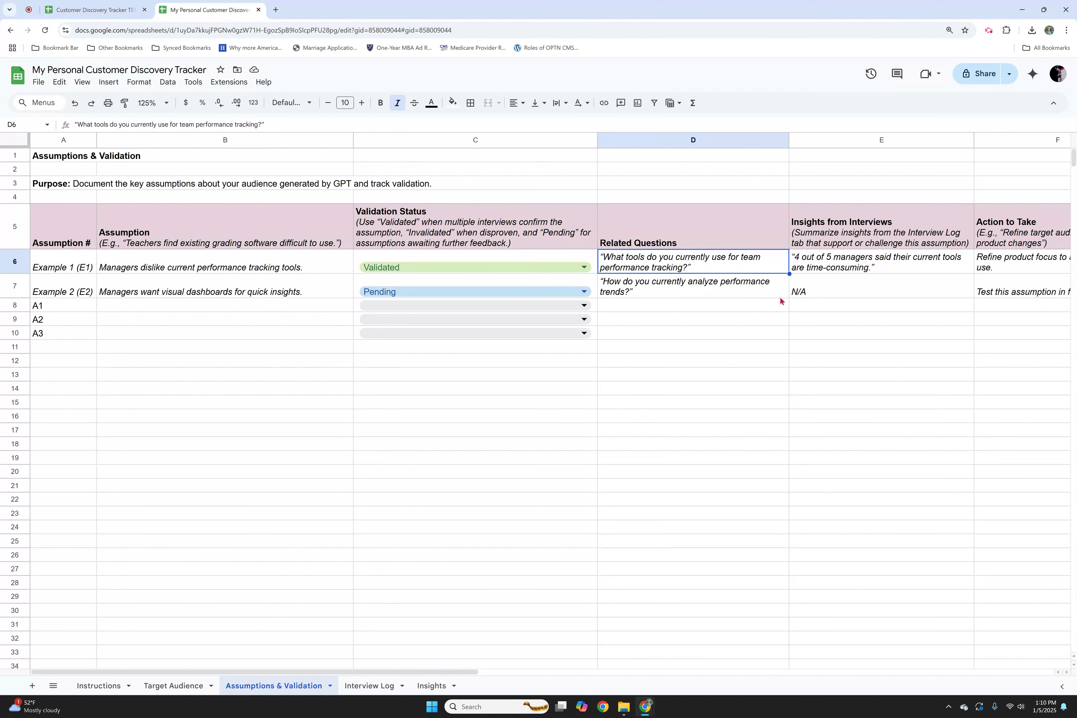
left_click(766, 295)
Examine the Insights from Interviews heading and its Example 1 entry
left_click(892, 269)
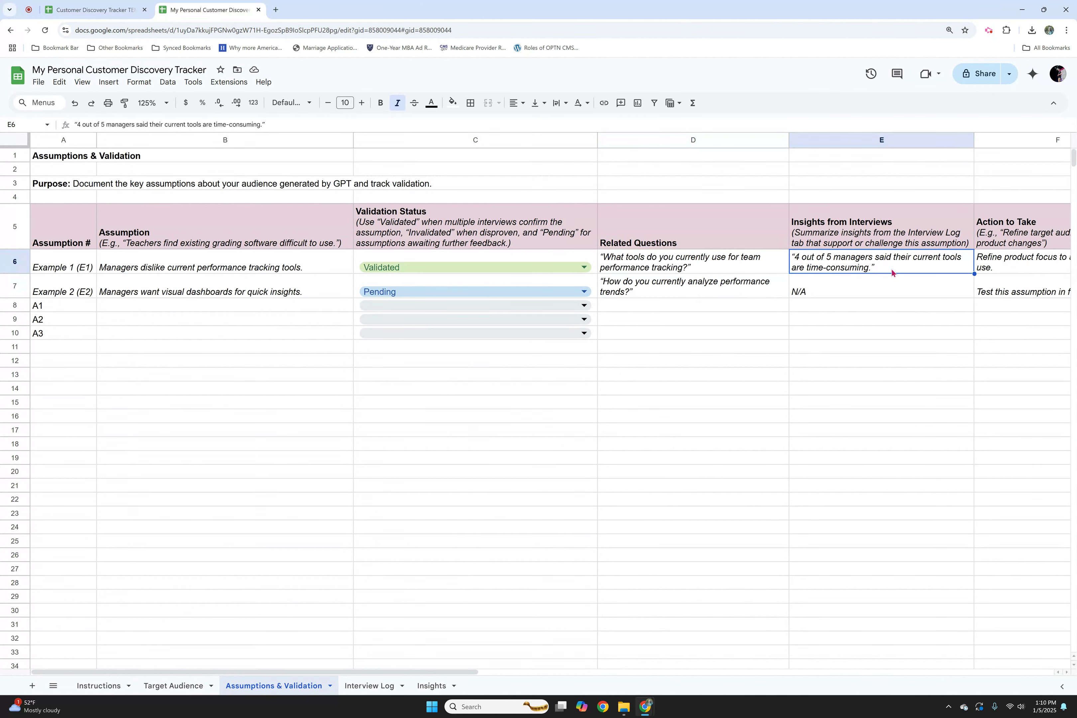
scroll(510, 417, "right", 8)
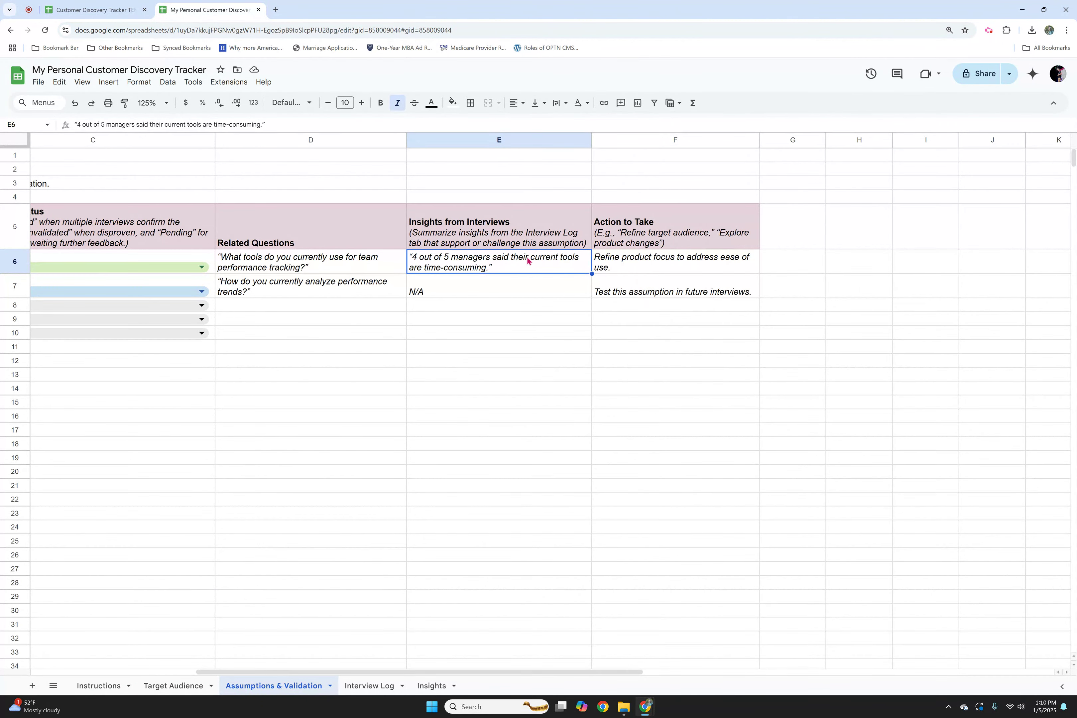
left_click(444, 228)
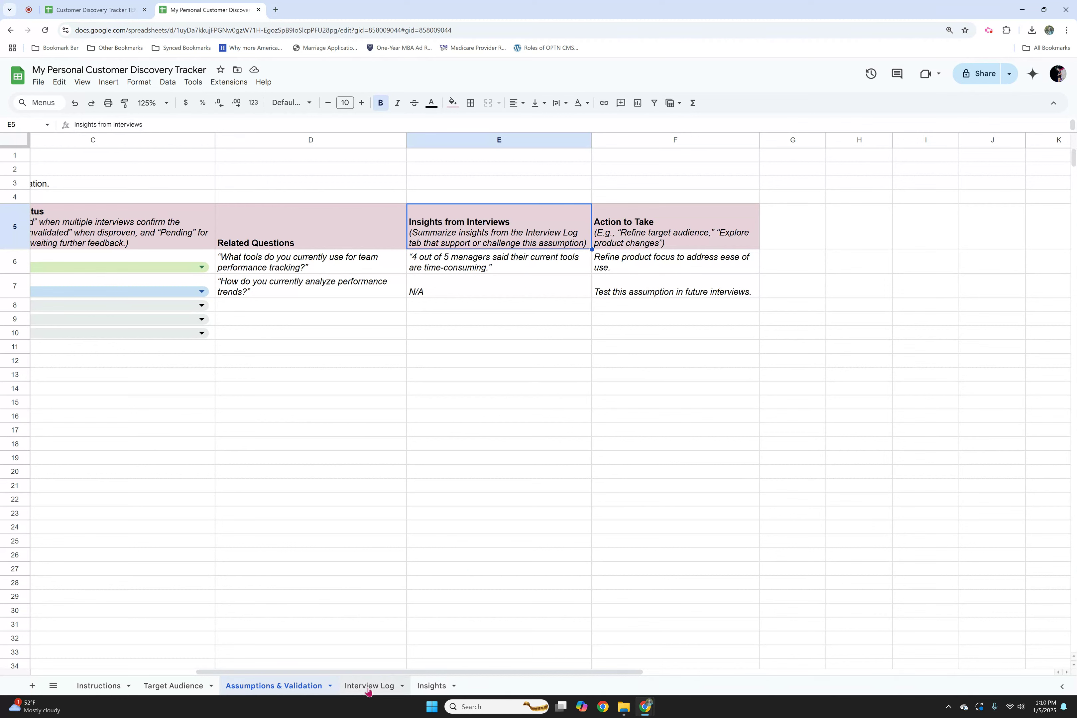
left_click(510, 261)
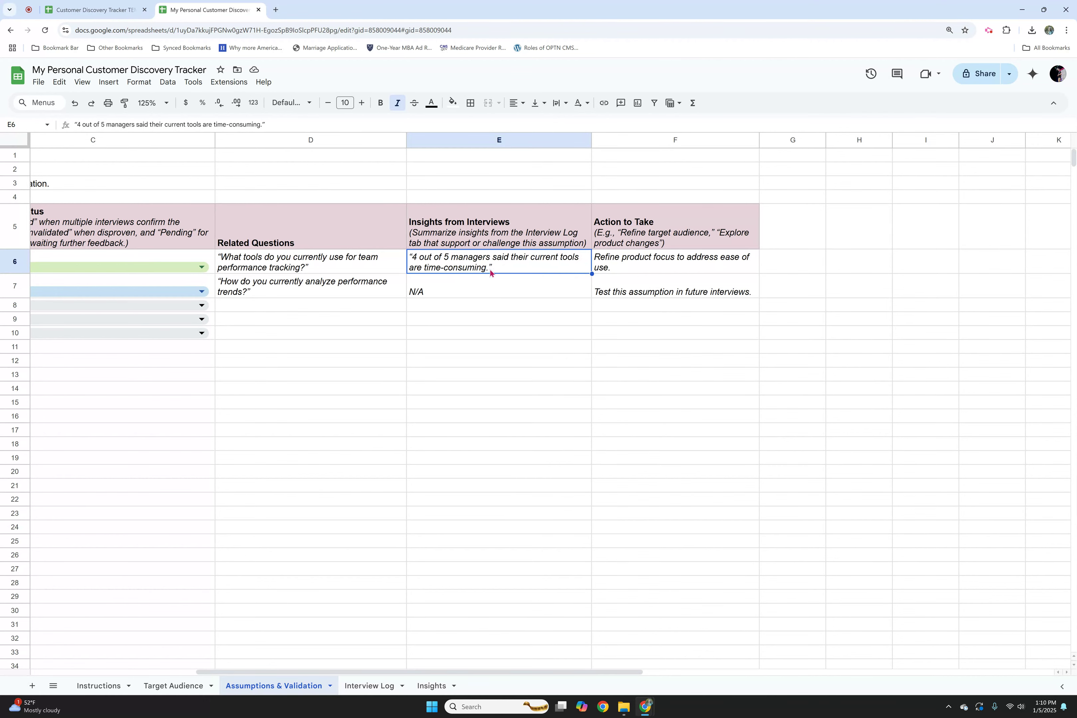
left_click_drag(297, 673, 219, 665)
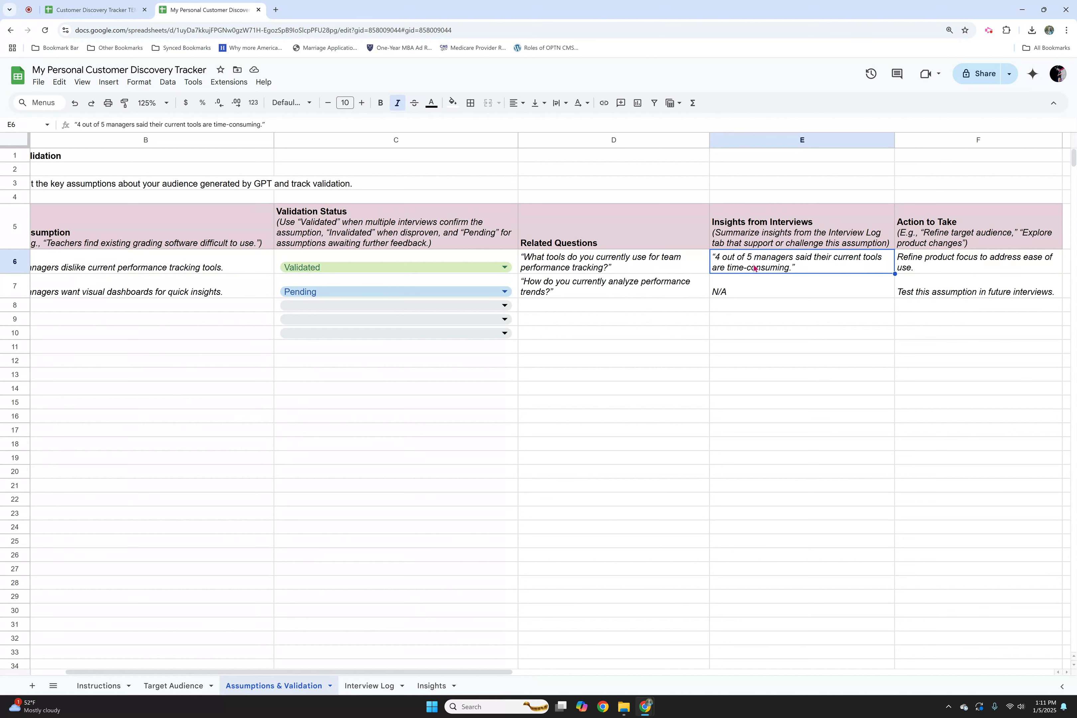
Examine the Action to Take heading and compare Example 1's action with its interview insight
left_click(951, 275)
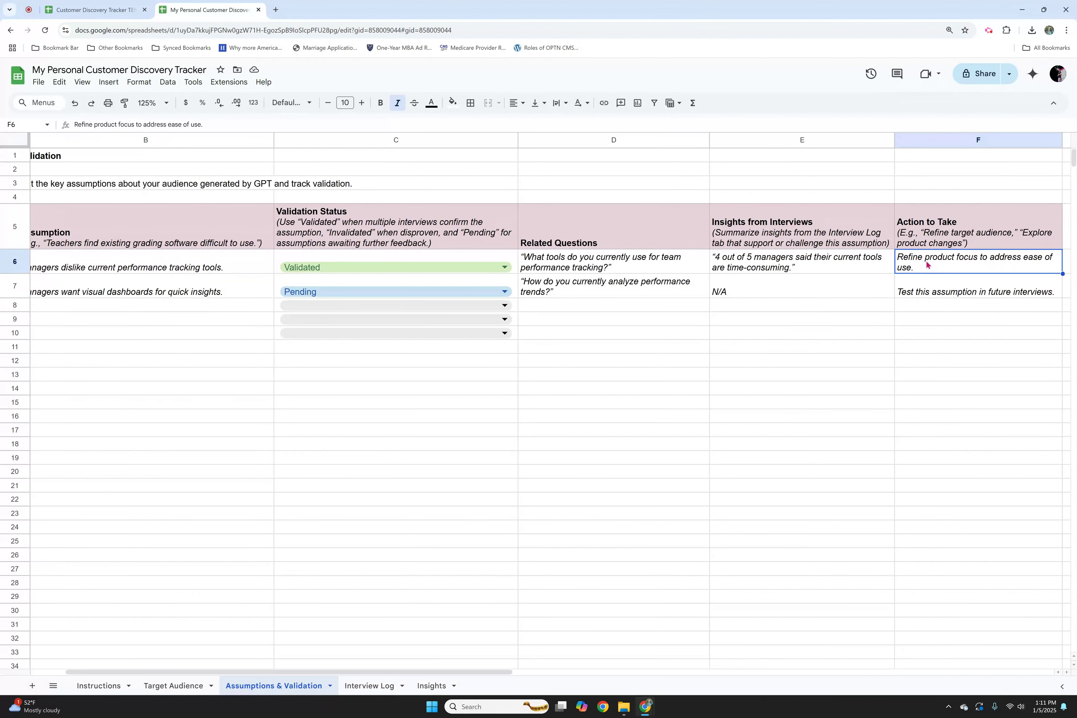
left_click(980, 220)
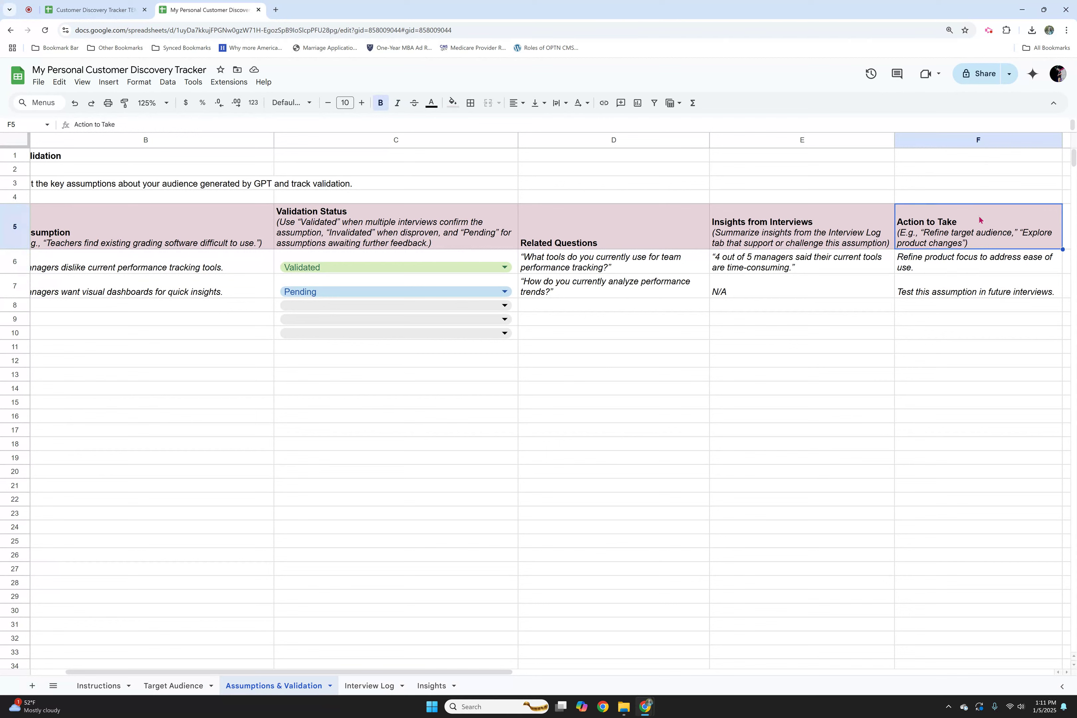
left_click(961, 268)
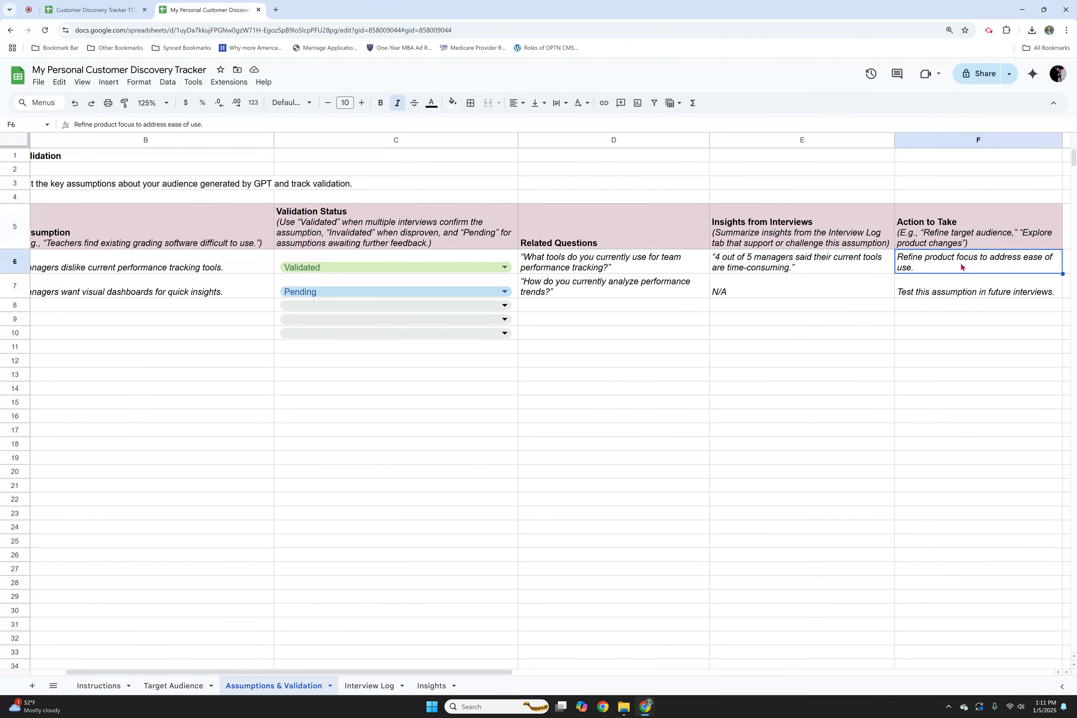
left_click(825, 270)
left_click(946, 271)
left_click(787, 269)
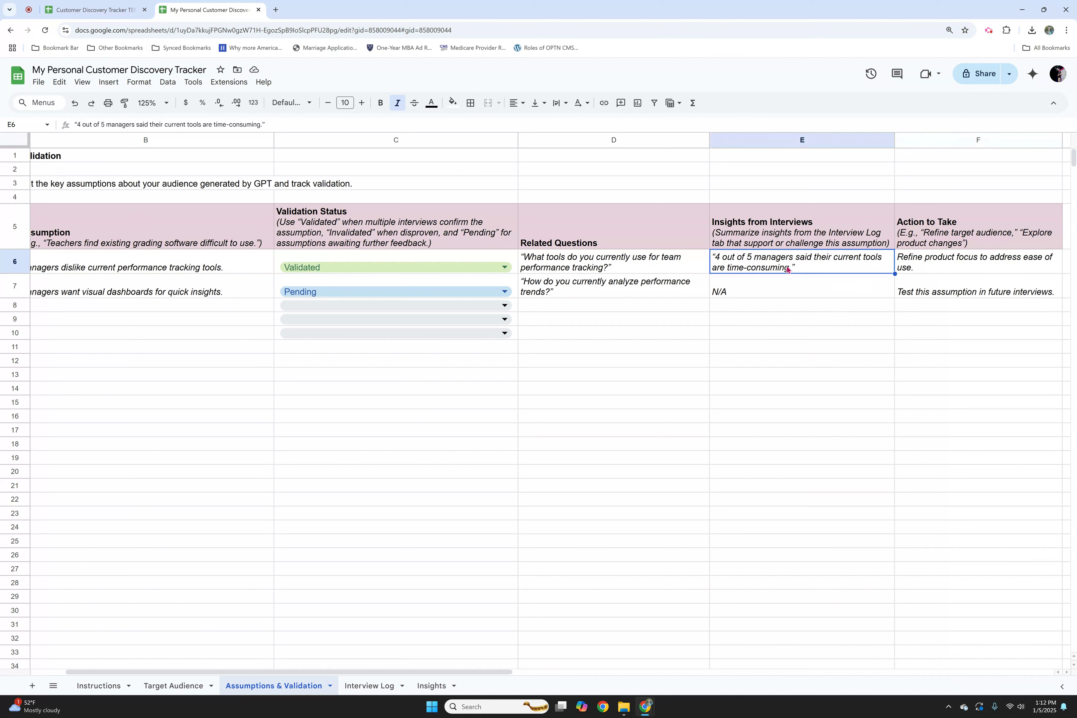
left_click(927, 270)
left_click(847, 262)
Look over the A1, A2 and A3 rows and select the blank Assumption cell for A1
left_click_drag(454, 670, 277, 559)
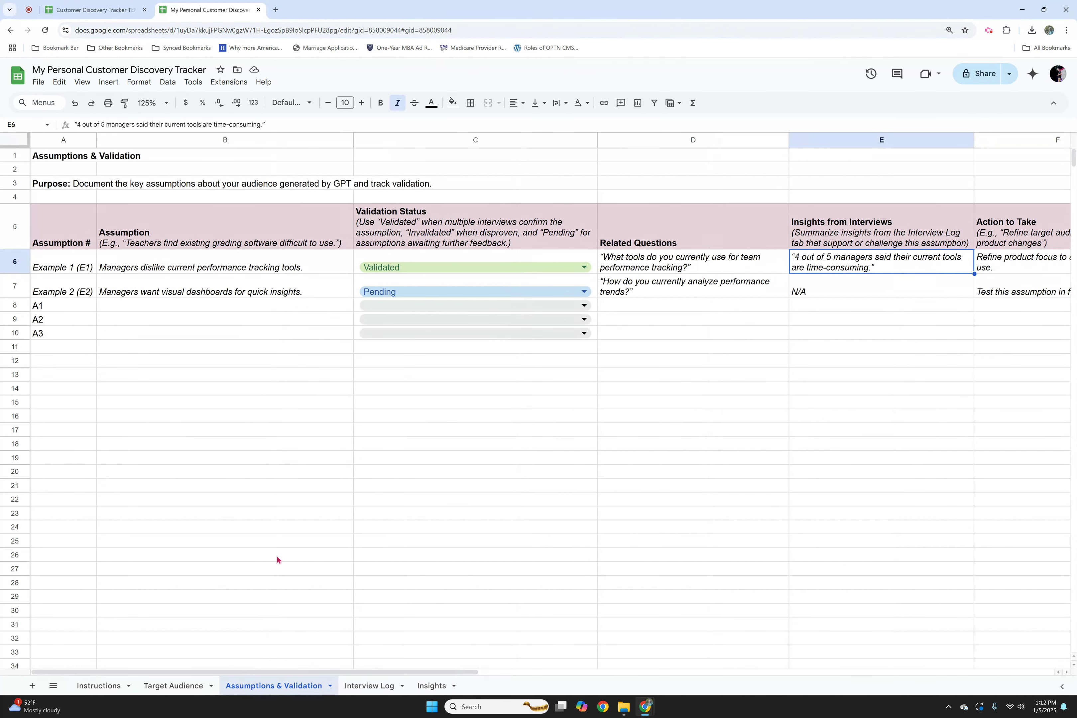
left_click_drag(75, 309, 61, 334)
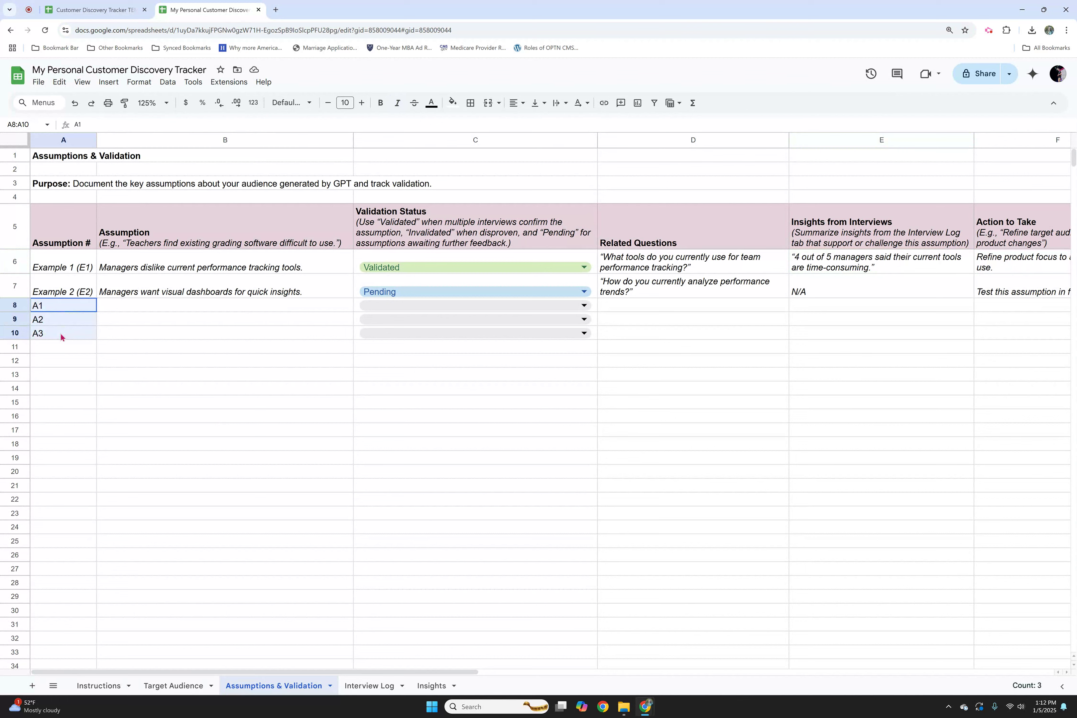
left_click(60, 307)
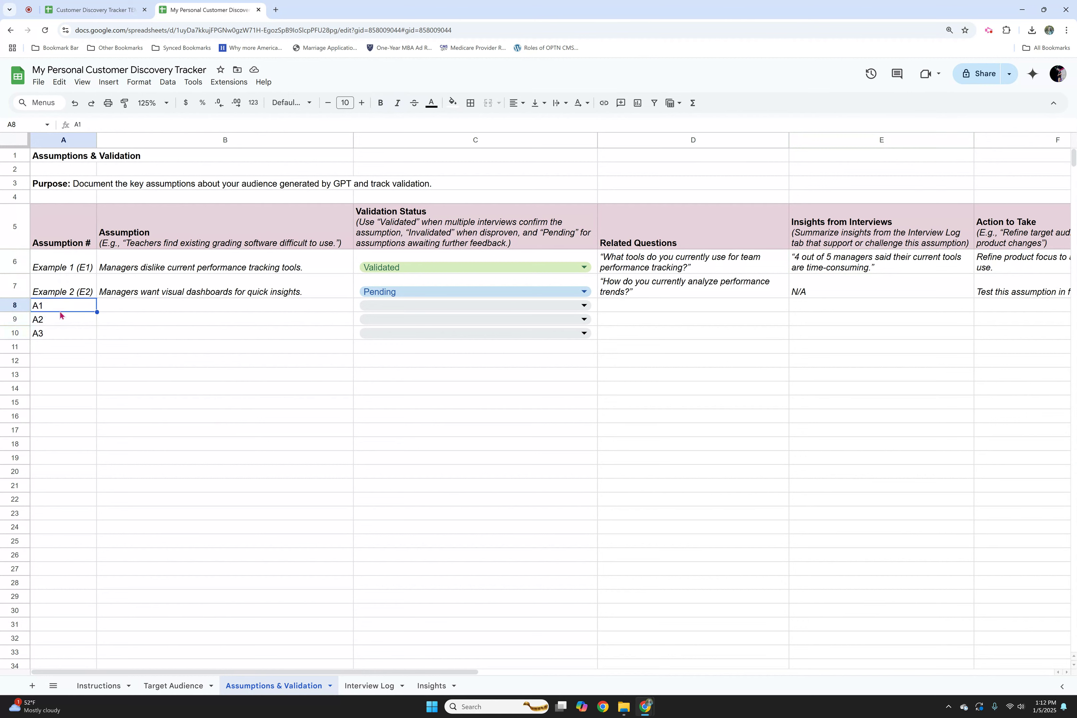
left_click(61, 323)
left_click(61, 334)
left_click(133, 310)
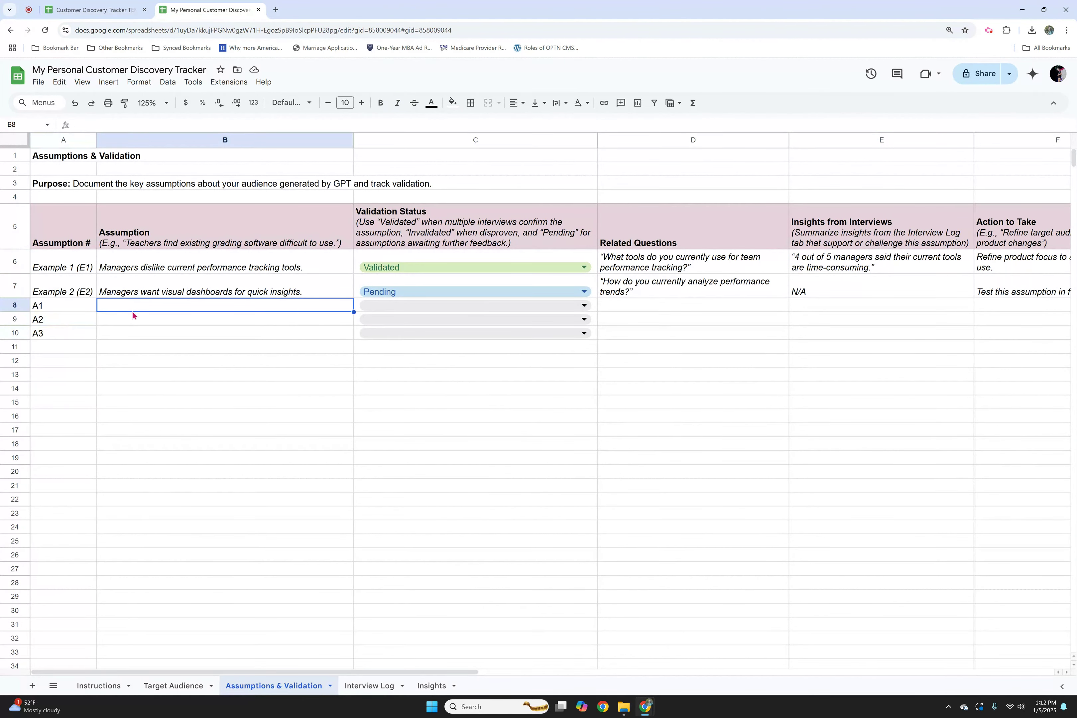
Switch to the ChatGPT conversation and find Assumption 1 under Step 2, Validate the Assumptions with Discovery Questions
key("alt+Tab")
key("Tab")
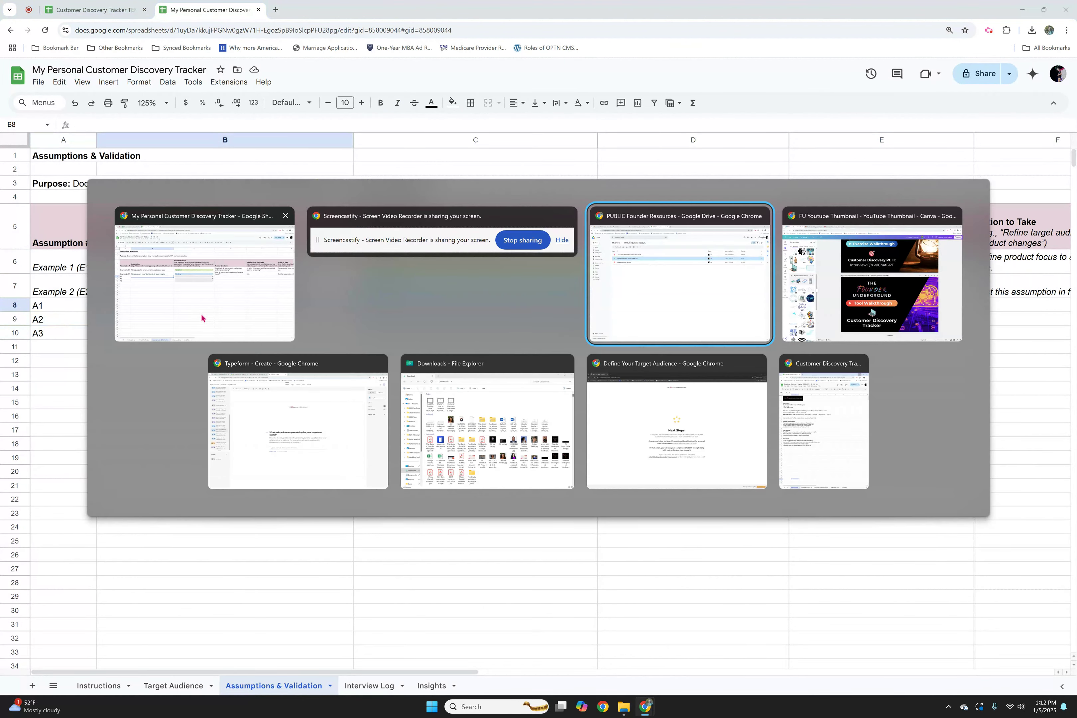
left_click(91, 11)
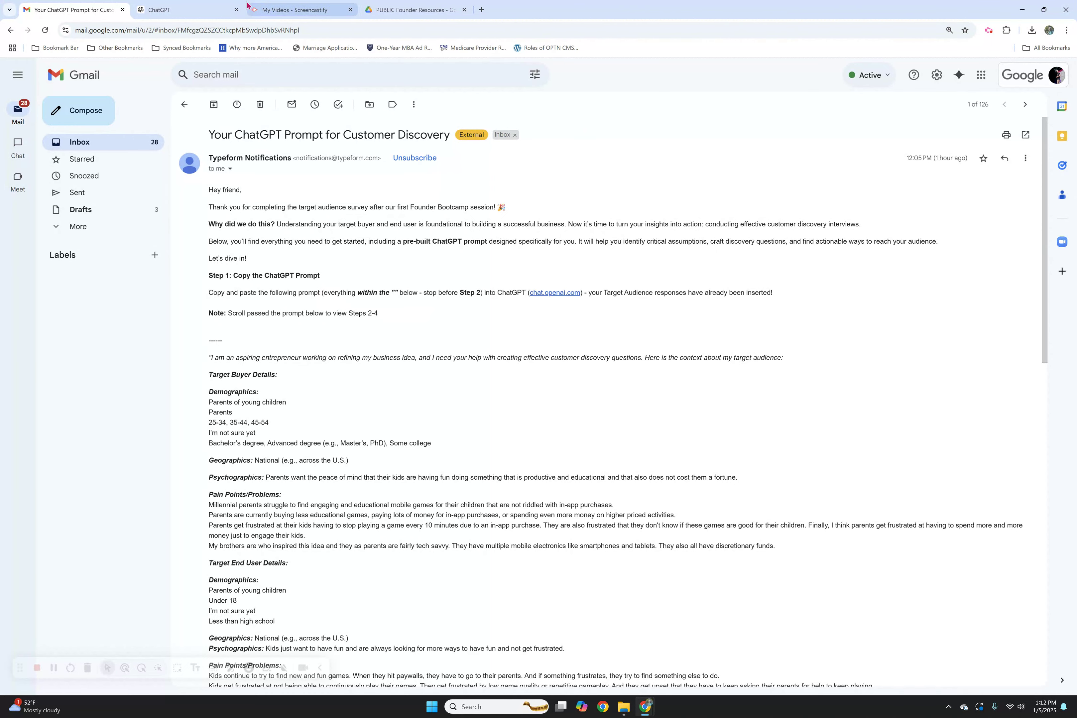
left_click(188, 9)
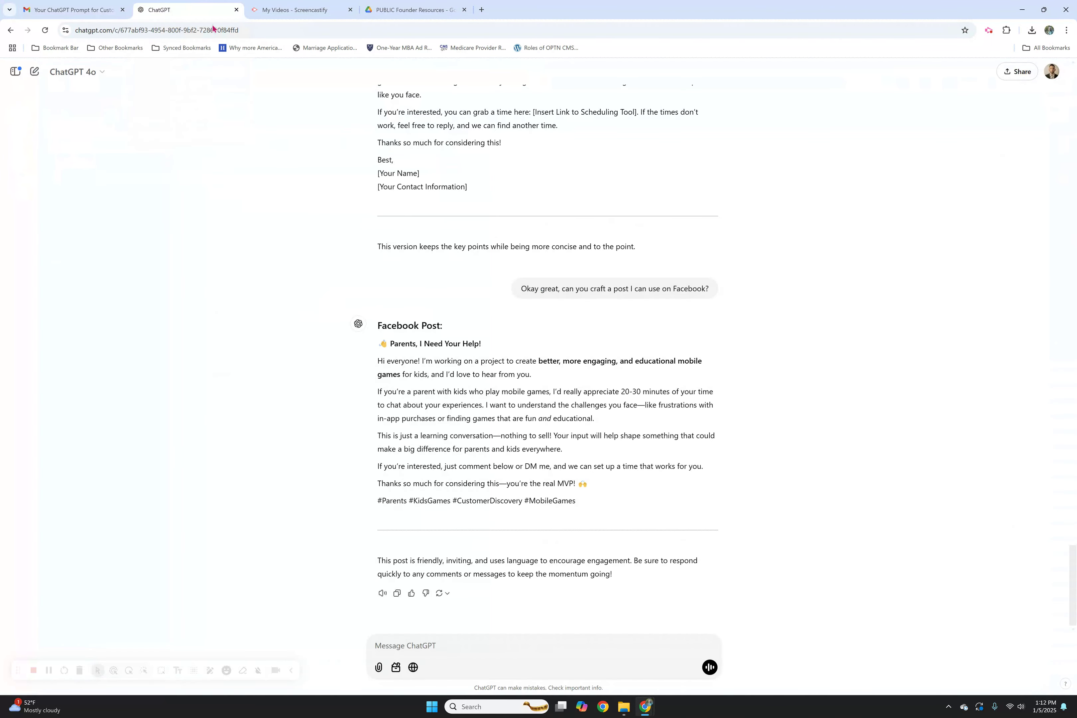
scroll(542, 344, "up", 10)
scroll(542, 345, "up", 20)
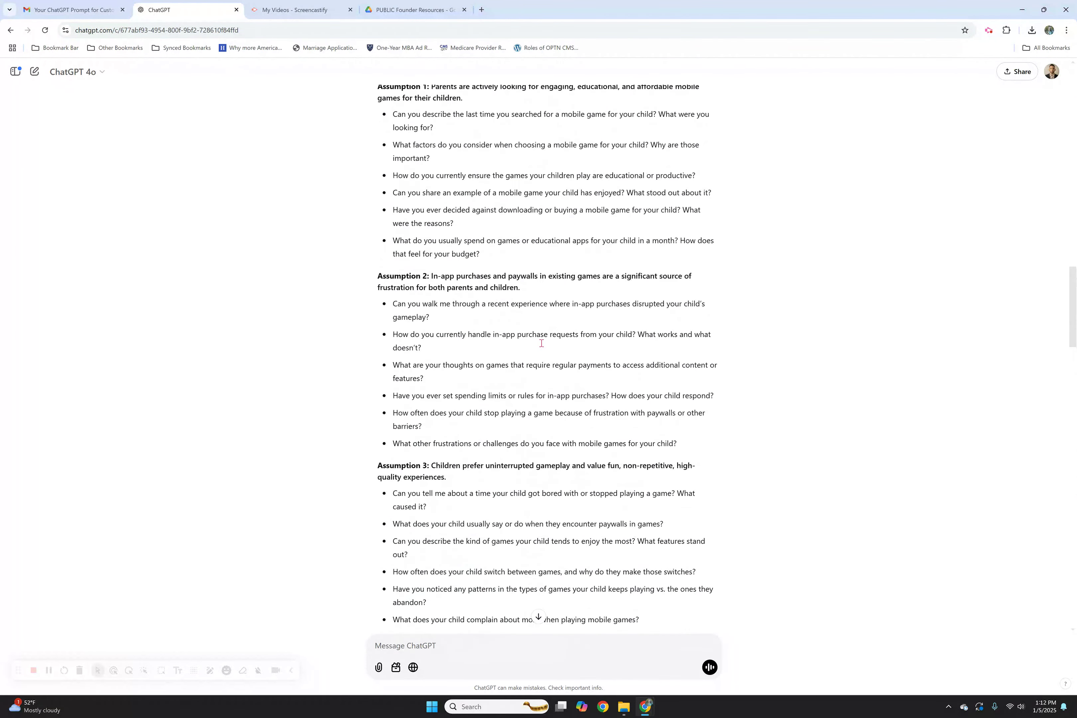
scroll(541, 343, "down", 5)
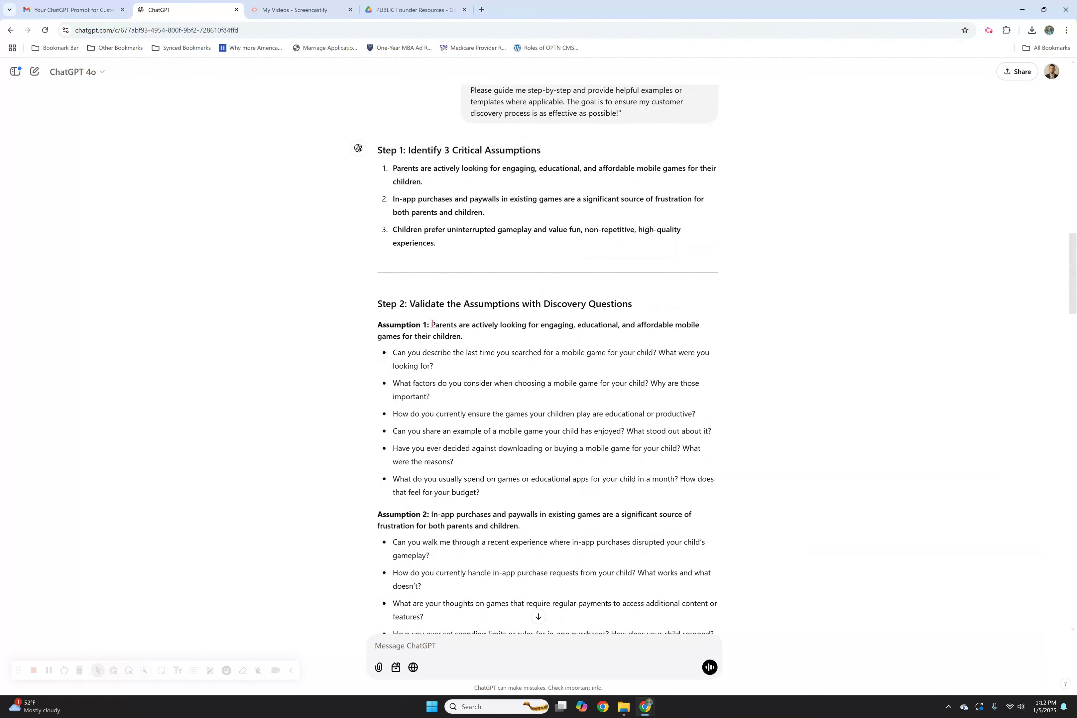
Copy ChatGPT's Assumption 1 statement into the tracker's Assumption cell for A1 and set its Validation Status to Pending
left_click_drag(432, 324, 463, 336)
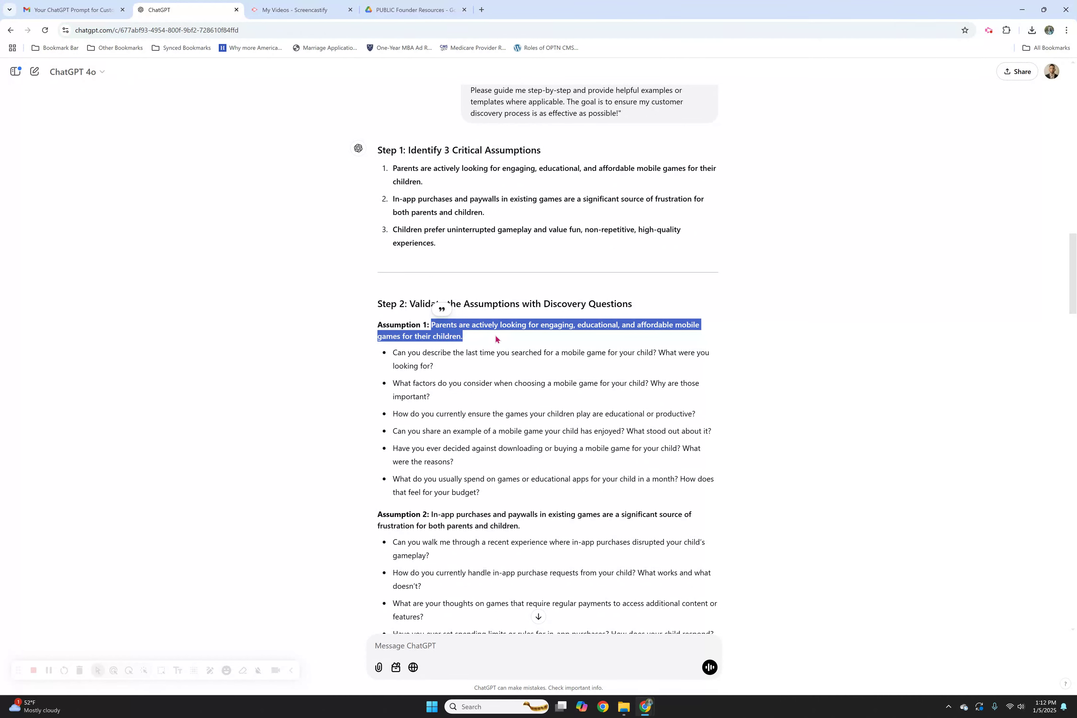
right_click(460, 336)
left_click(473, 347)
key("alt+Tab")
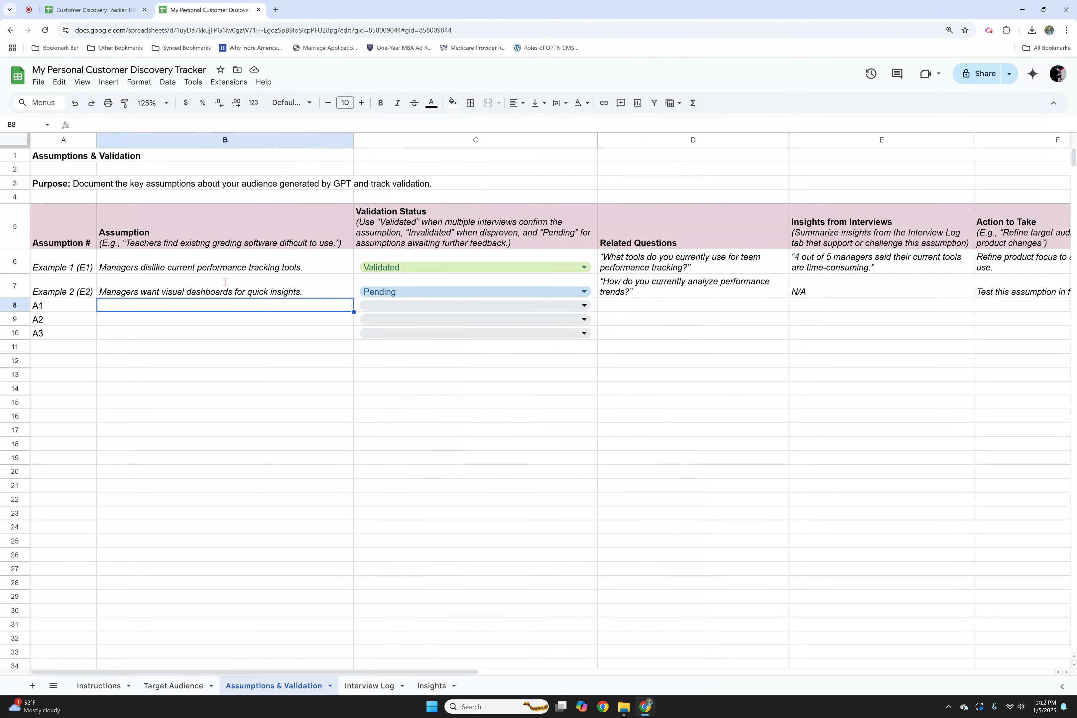
double_click(199, 305)
key("ctrl+v")
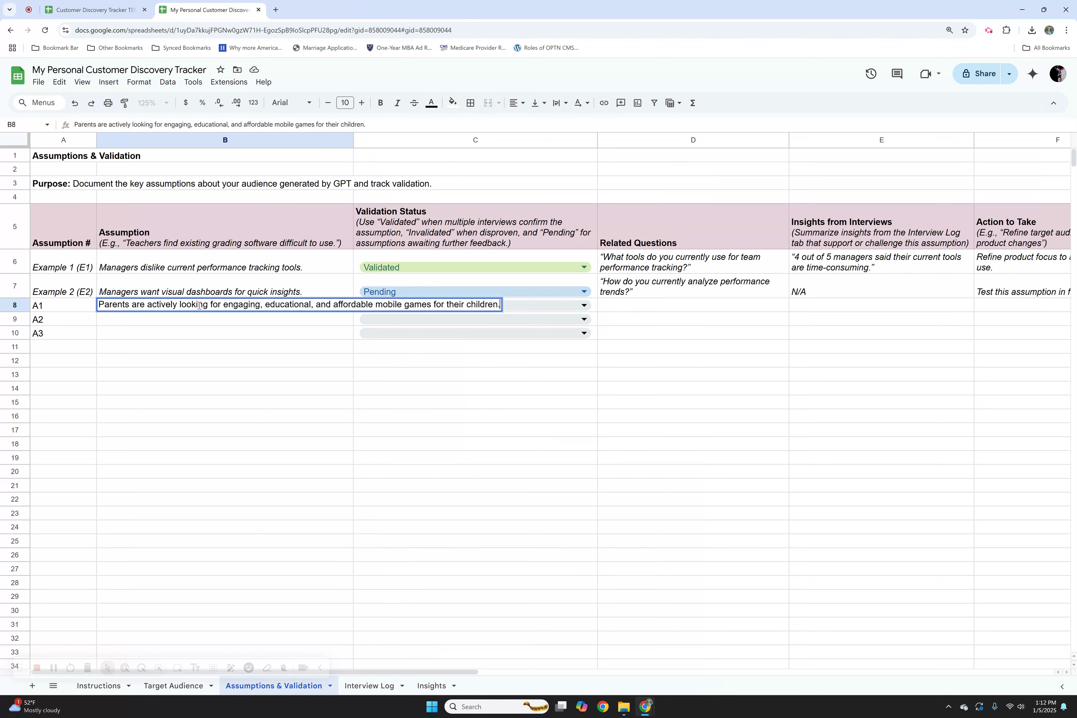
key("Return")
left_click(401, 317)
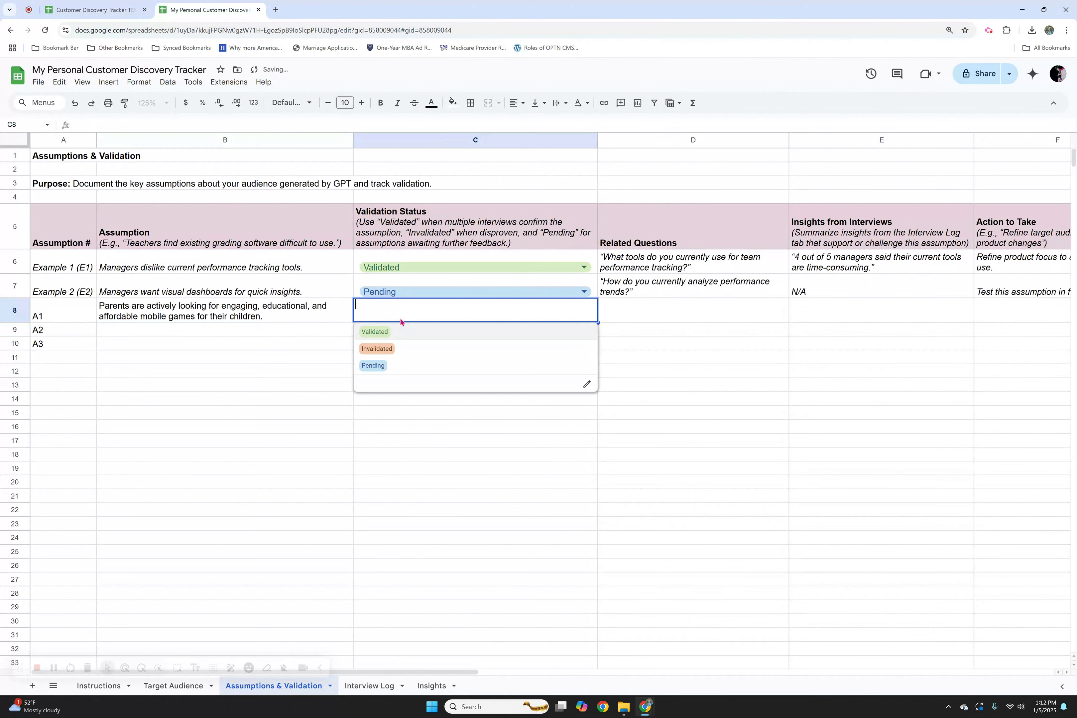
left_click(401, 365)
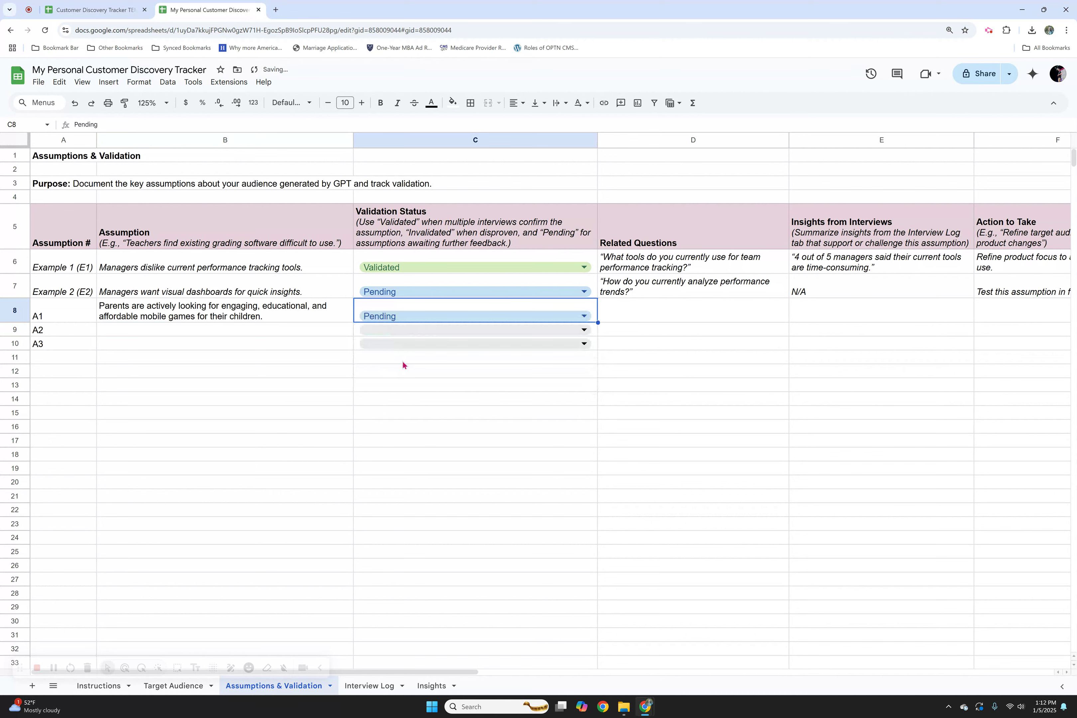
Copy the first four discovery questions under Assumption 1 from ChatGPT into the Related Questions cell for A1
left_click(702, 307)
key("alt+Tab")
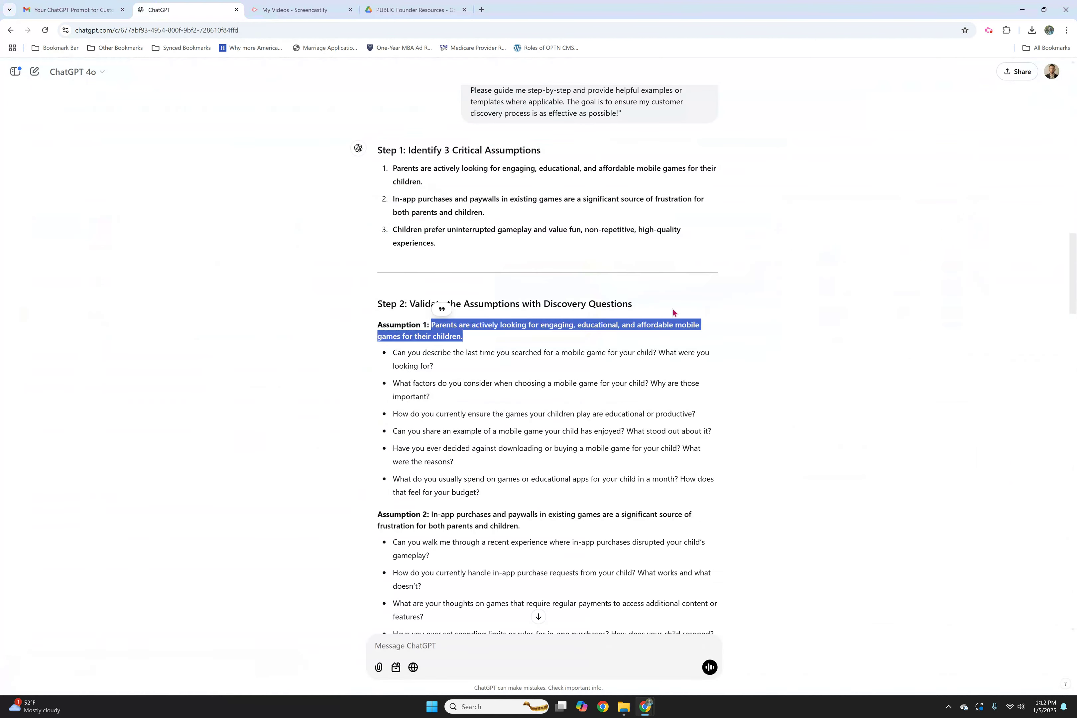
left_click(542, 392)
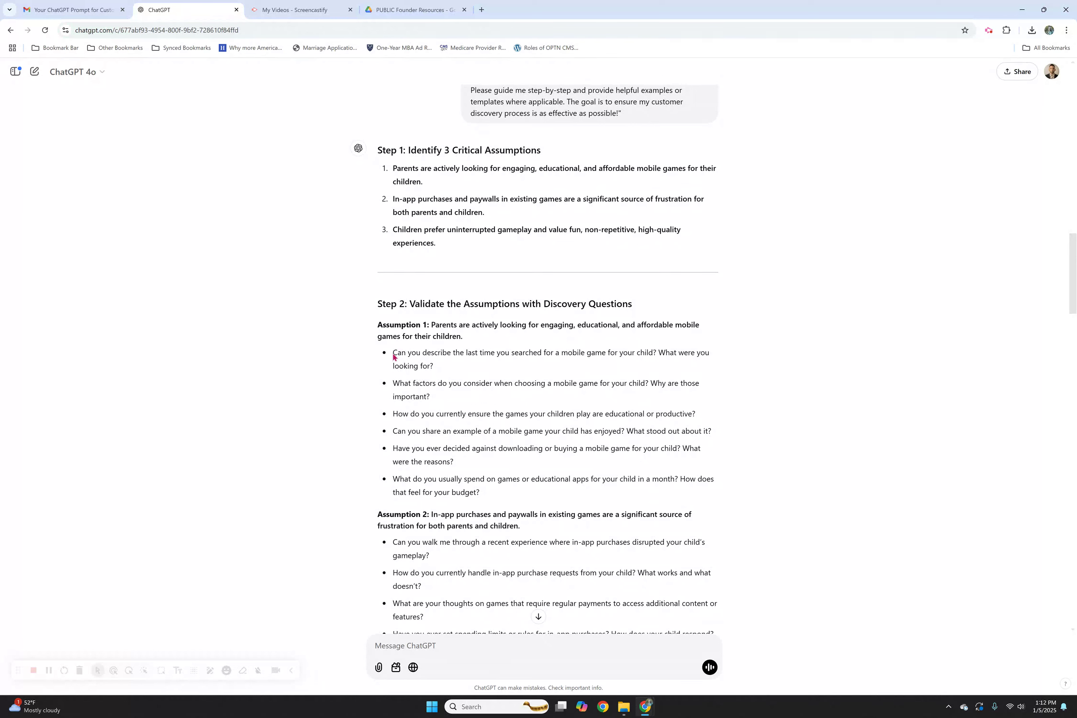
left_click_drag(393, 356, 716, 431)
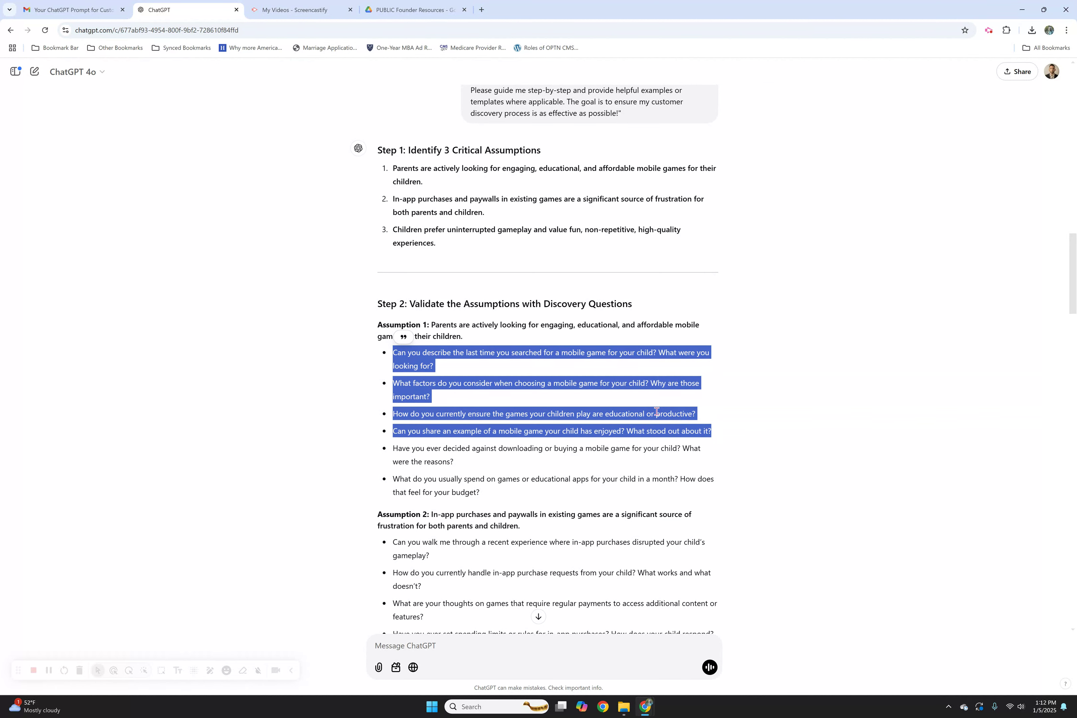
key("alt+Tab")
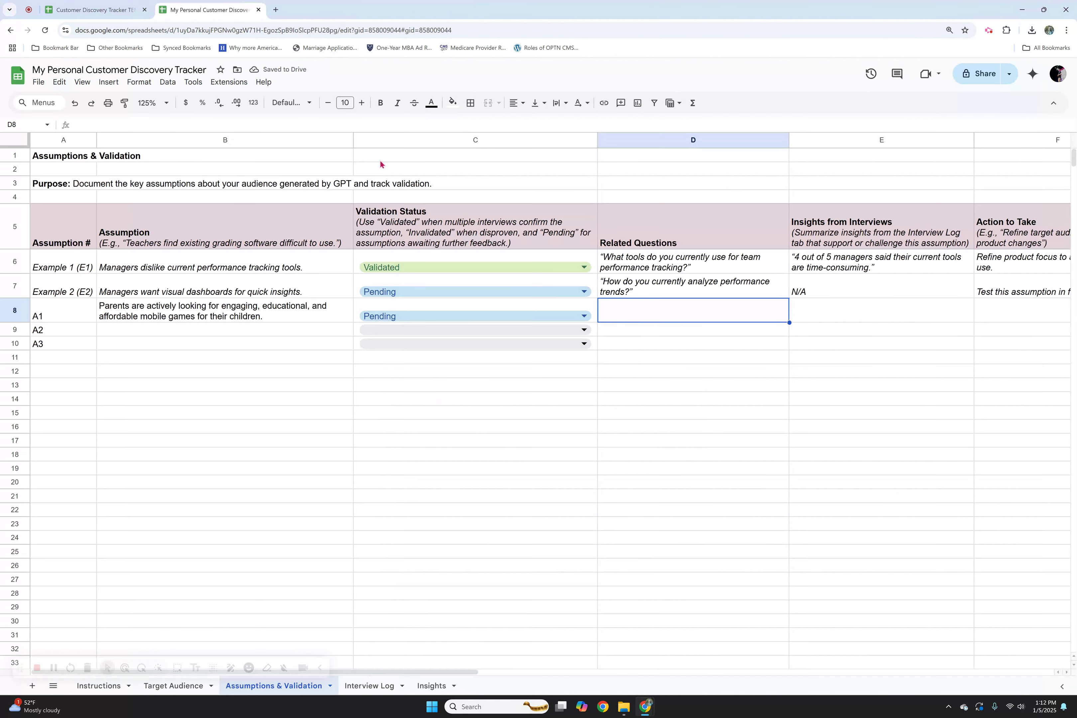
double_click(646, 306)
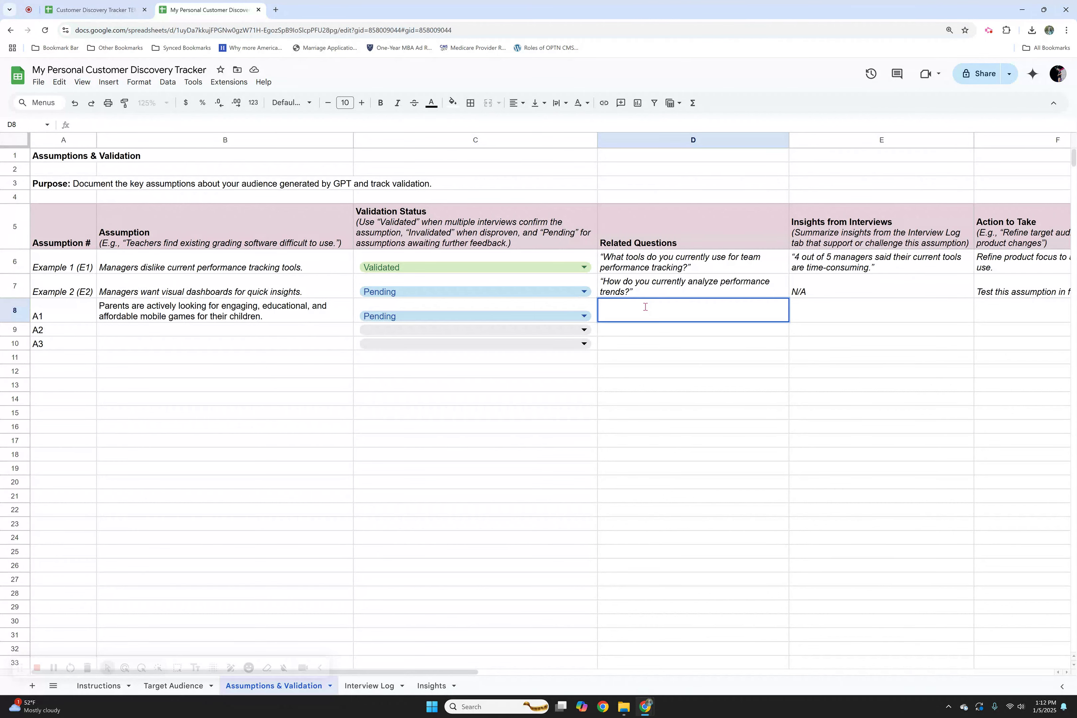
key("ctrl+v")
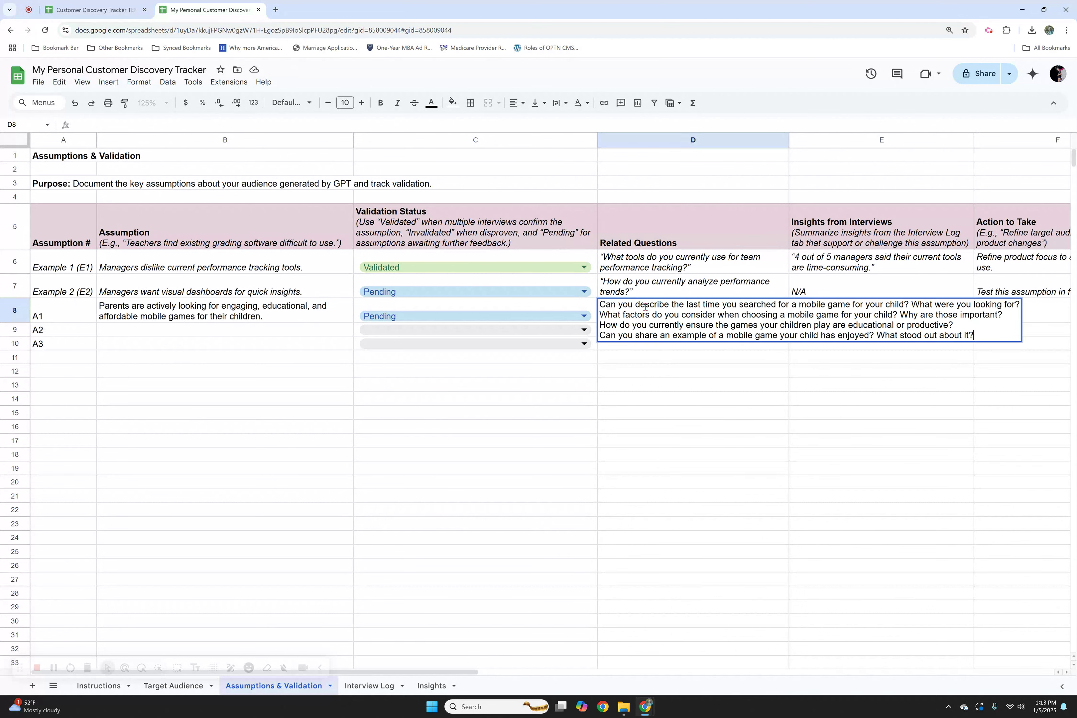
key("Return")
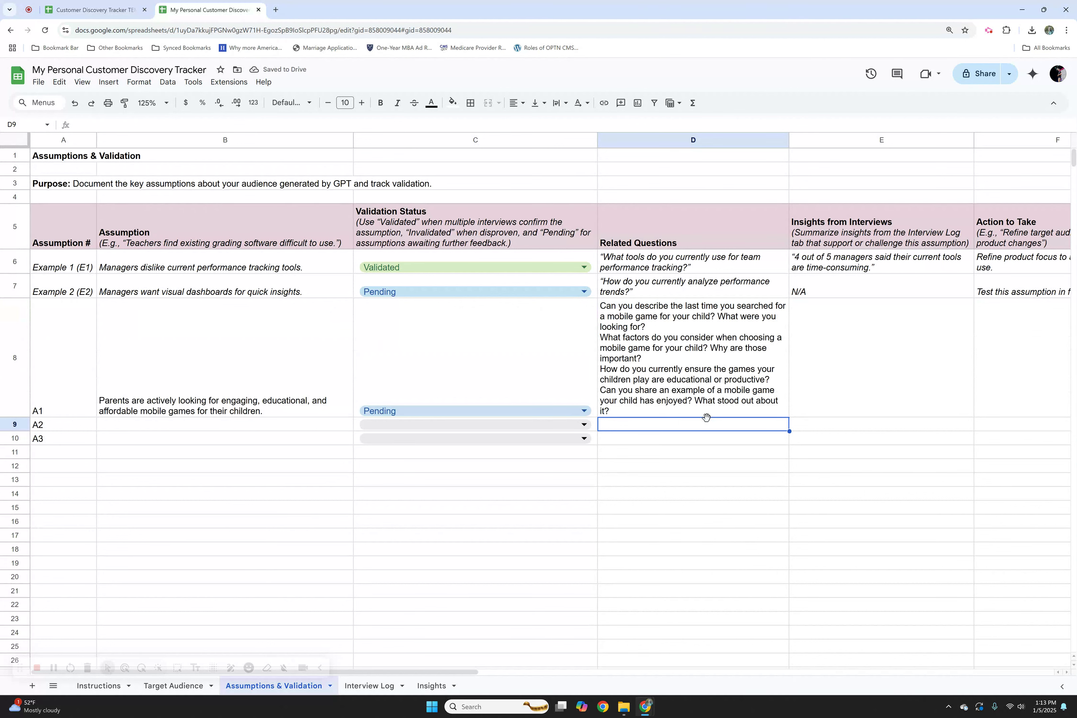
Copy ChatGPT's Assumption 2 statement about in-app purchases and paywalls into the tracker's Assumption cell for A2
left_click(866, 365)
left_click(991, 374)
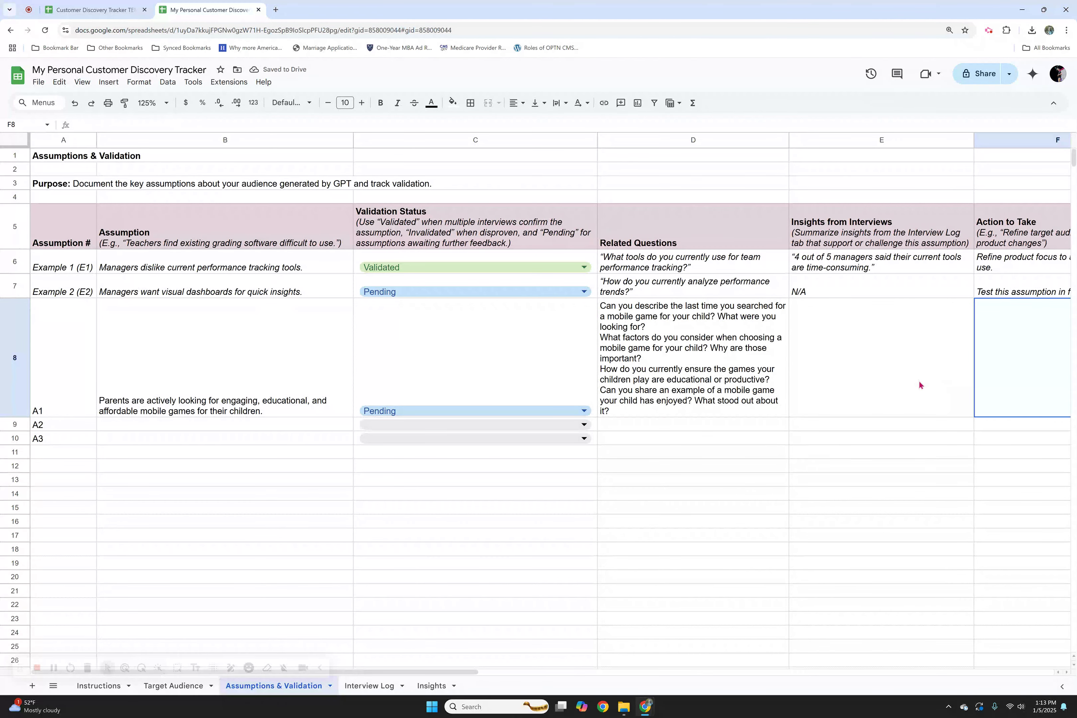
left_click(166, 433)
key("alt+Tab")
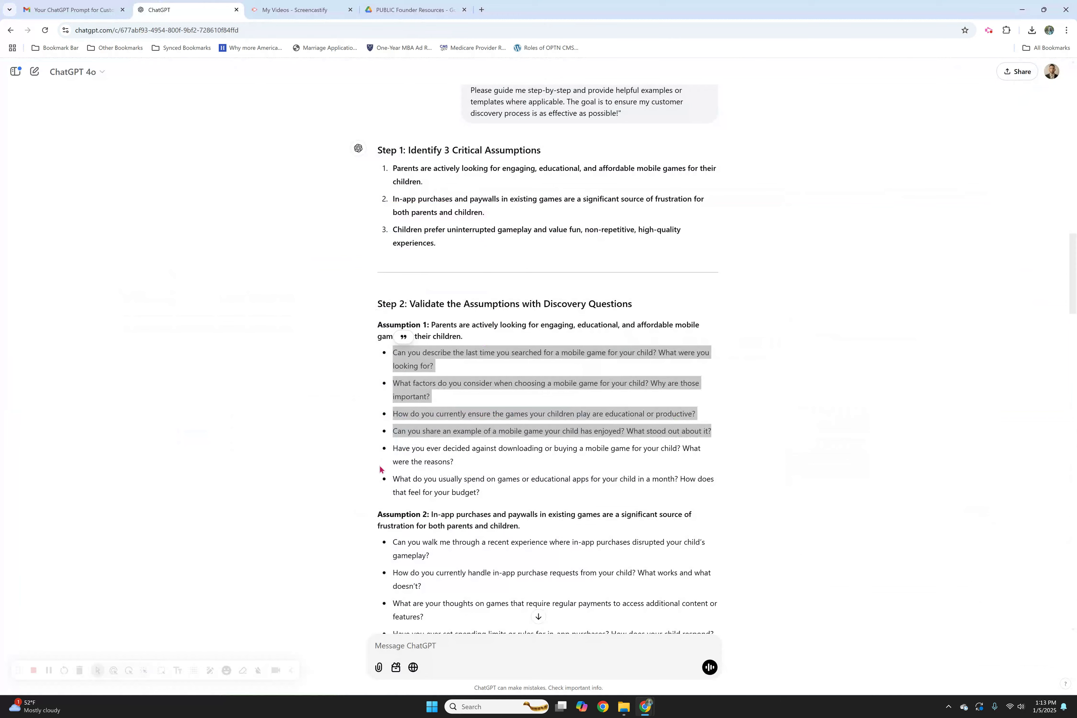
left_click_drag(432, 513, 520, 528)
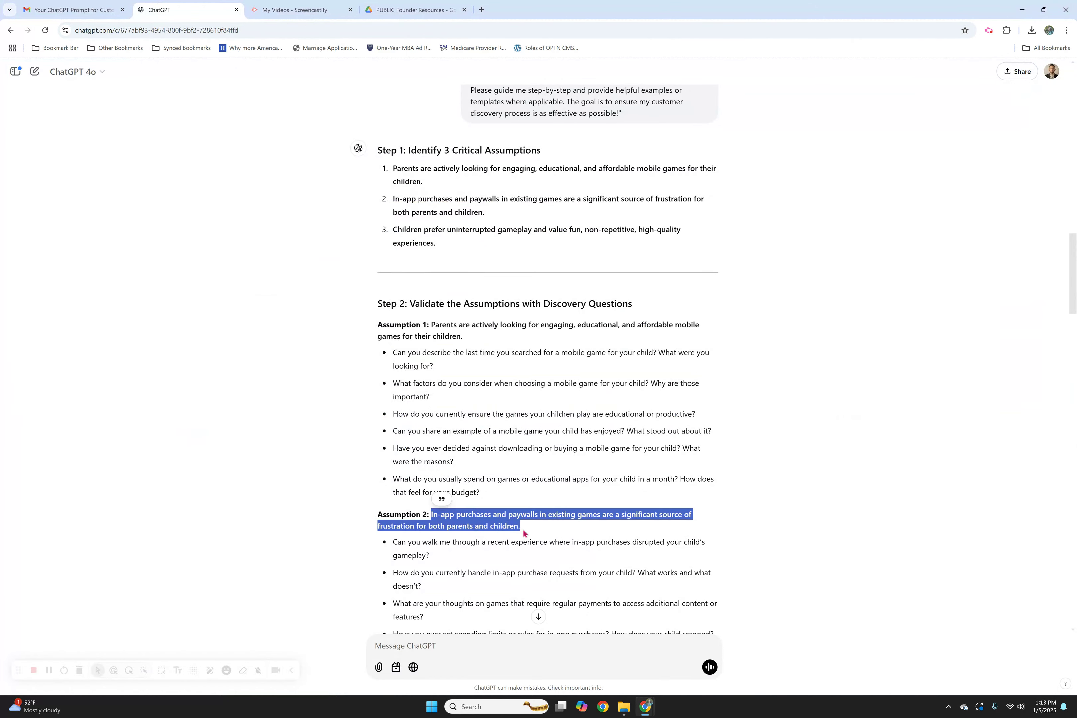
key("alt+Tab")
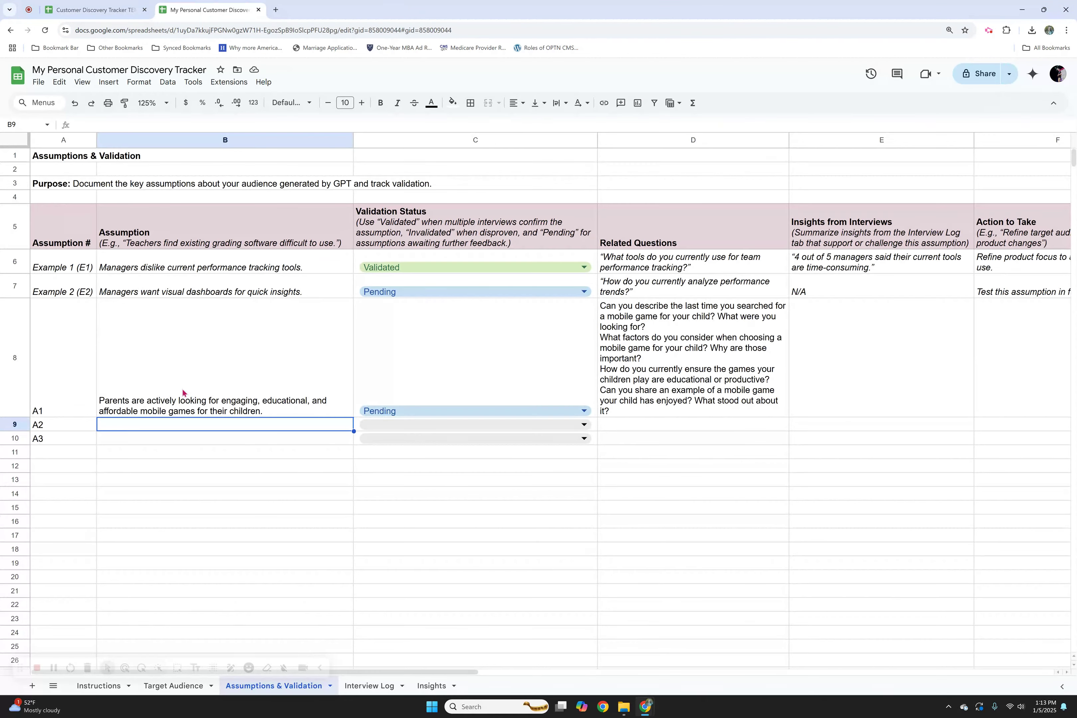
double_click(126, 429)
key("ctrl+v")
key("Return")
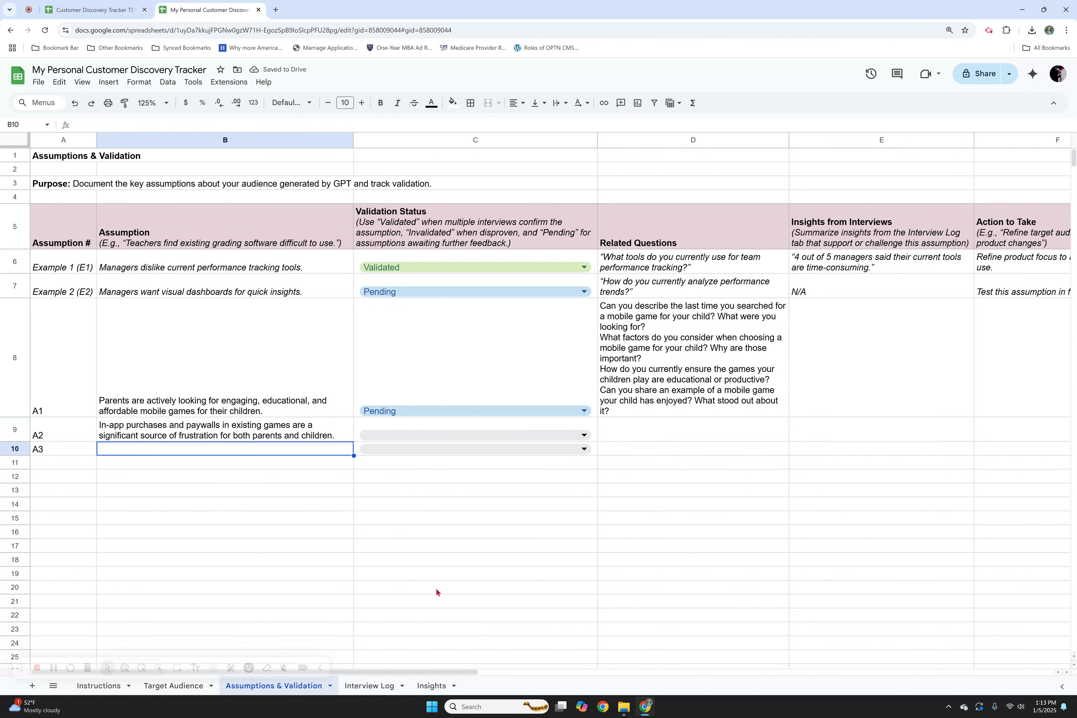
Open the Interview Log sheet and read its Purpose and Guidance lines
left_click(364, 686)
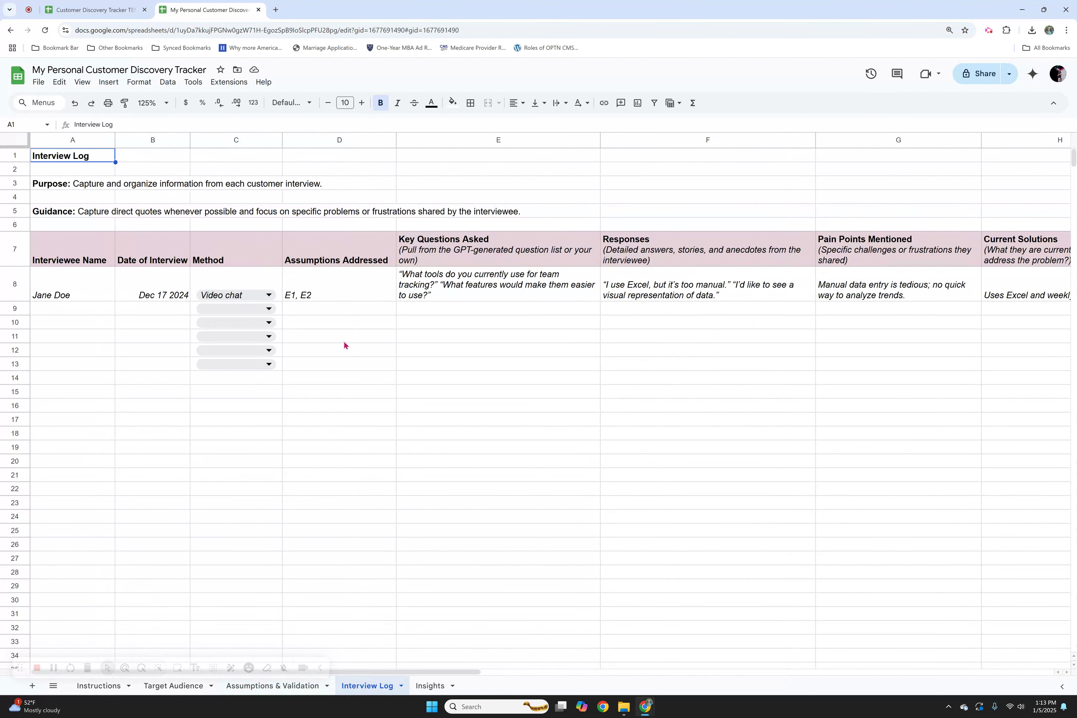
left_click(61, 186)
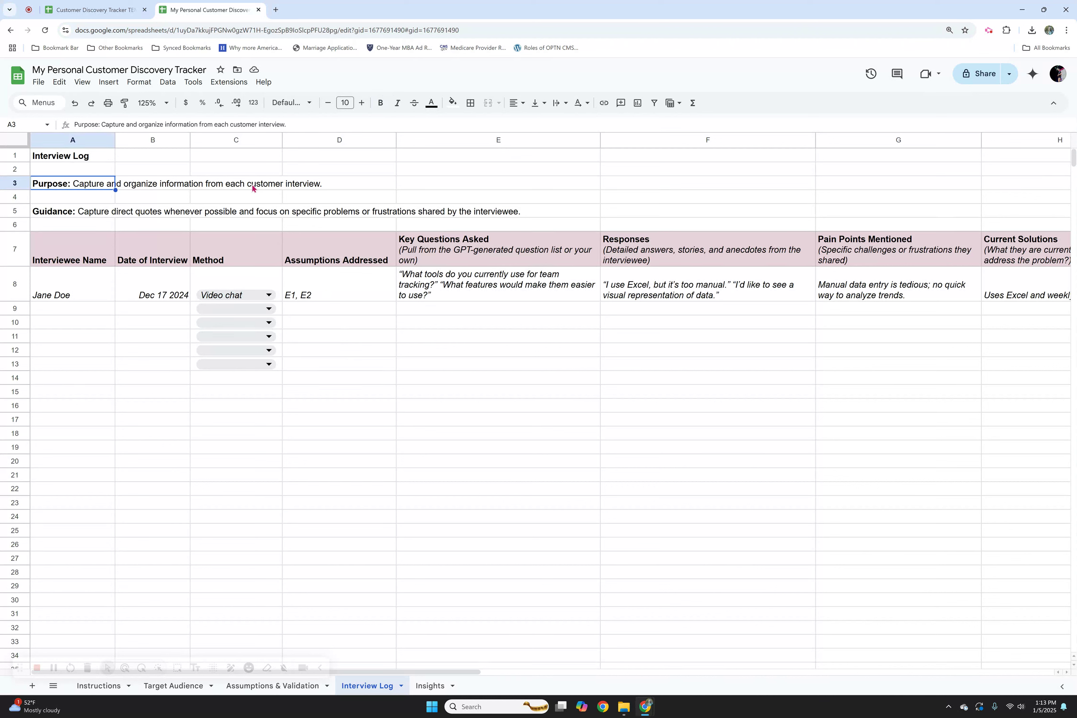
left_click(97, 216)
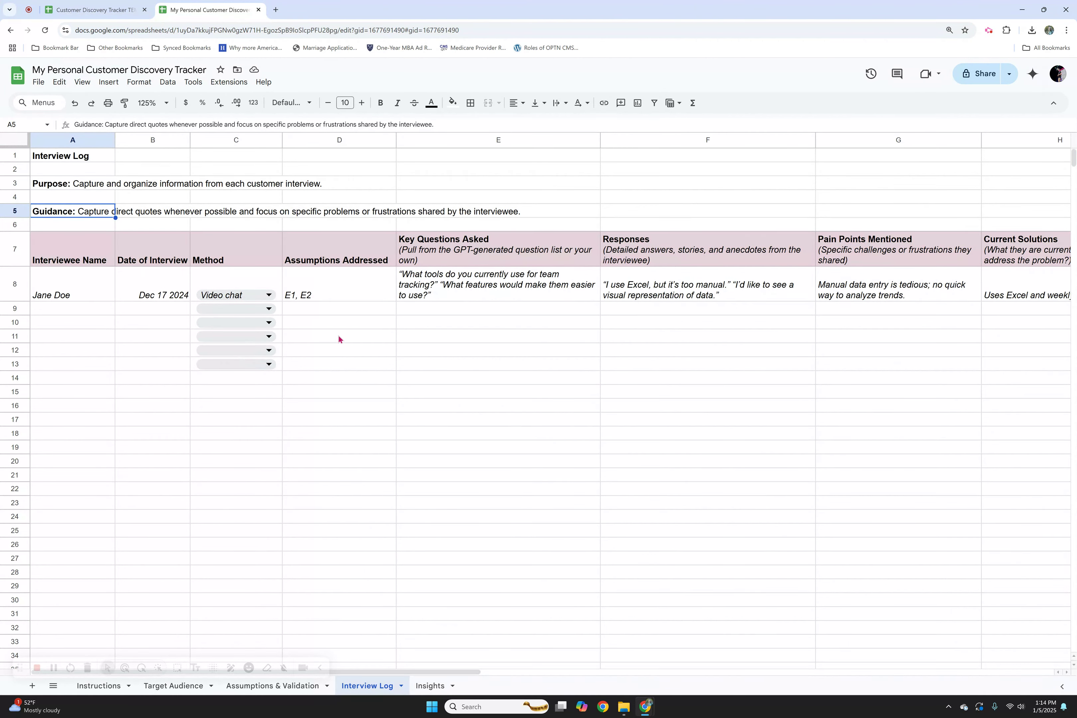
Examine the example interview's Interviewee Name, Date of Interview, Method choices and Assumptions Addressed
left_click(79, 280)
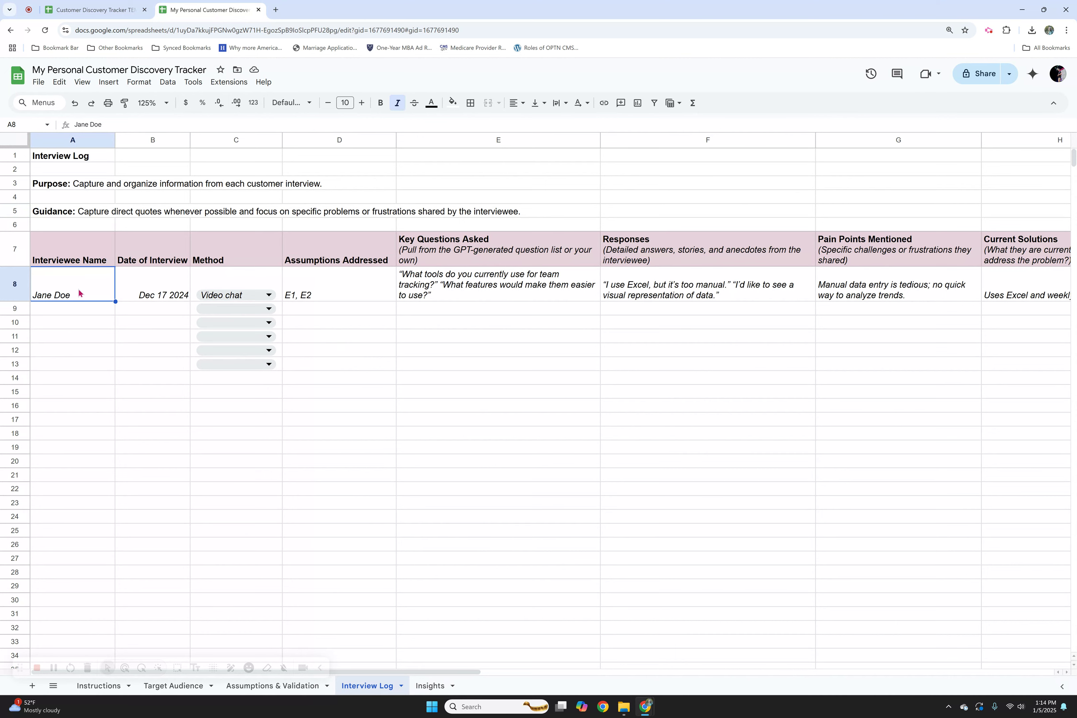
left_click(158, 286)
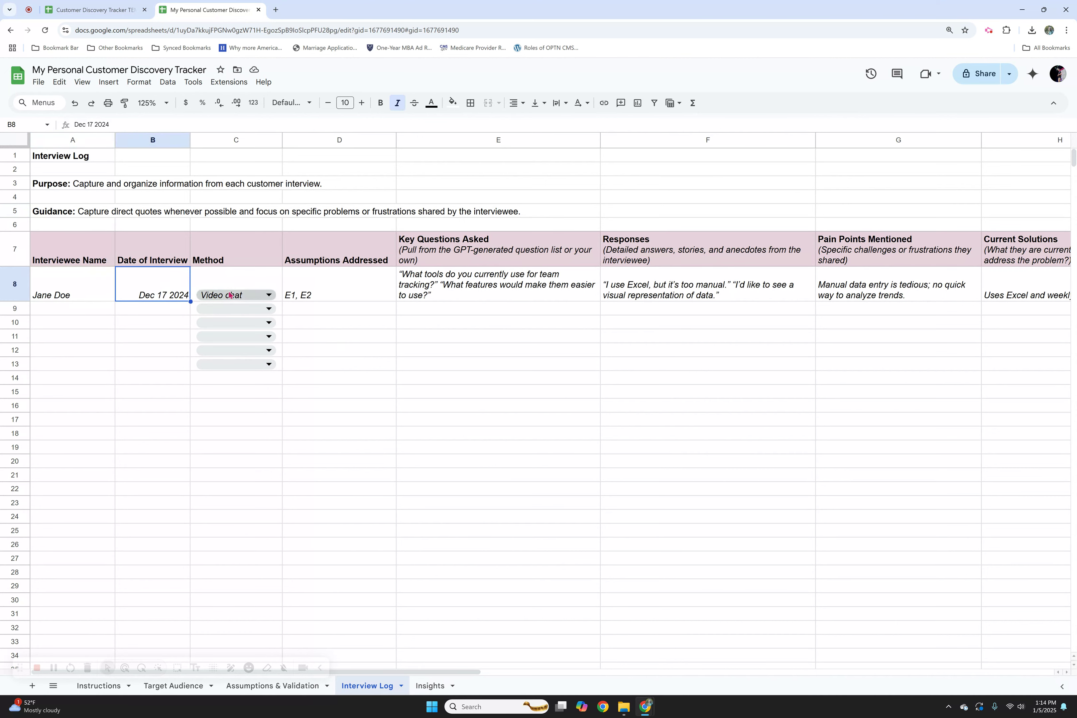
left_click(256, 299)
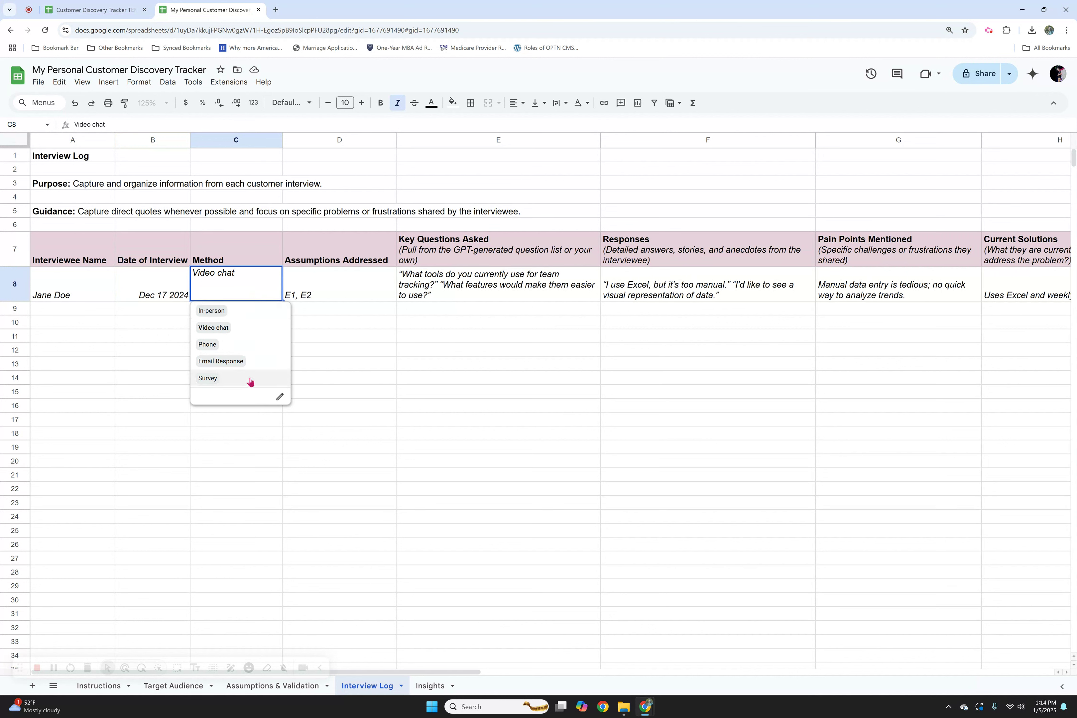
left_click(361, 340)
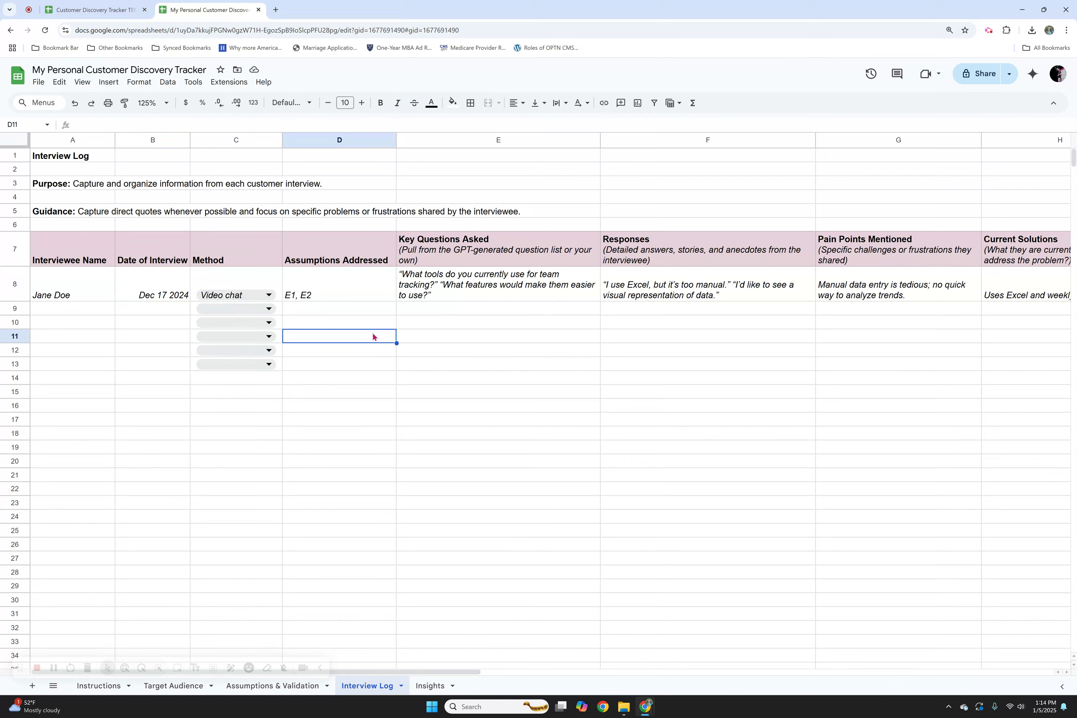
left_click(361, 279)
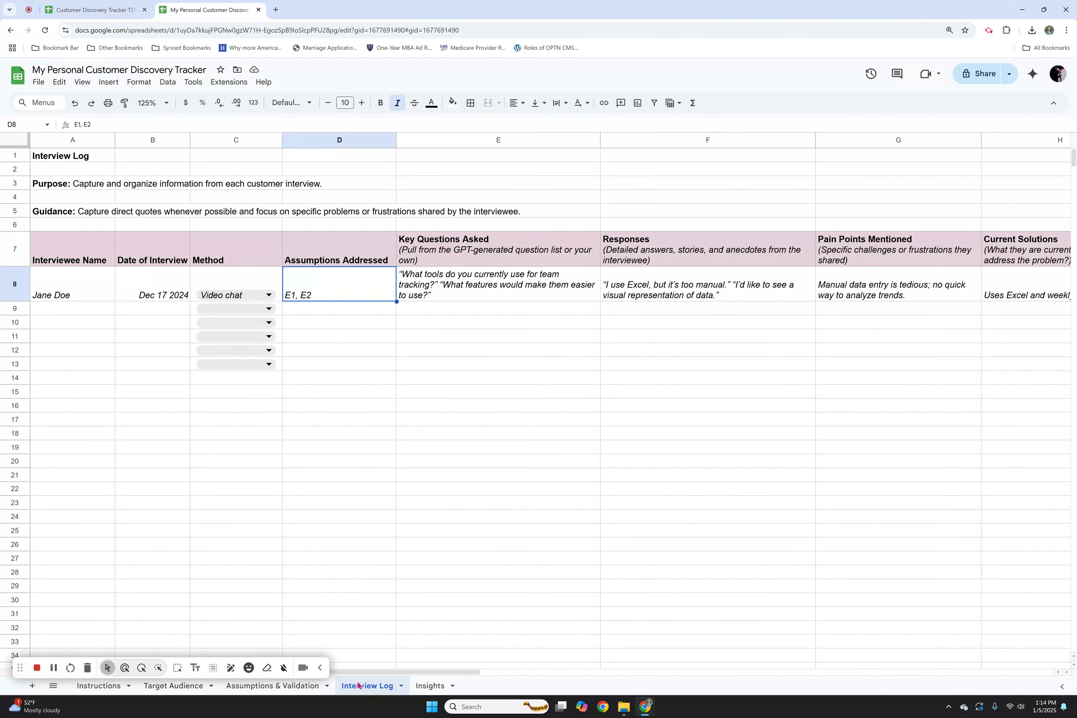
Check the E1 and E2 example rows on the Assumptions & Validation sheet, and return to the Interview Log
left_click(354, 576)
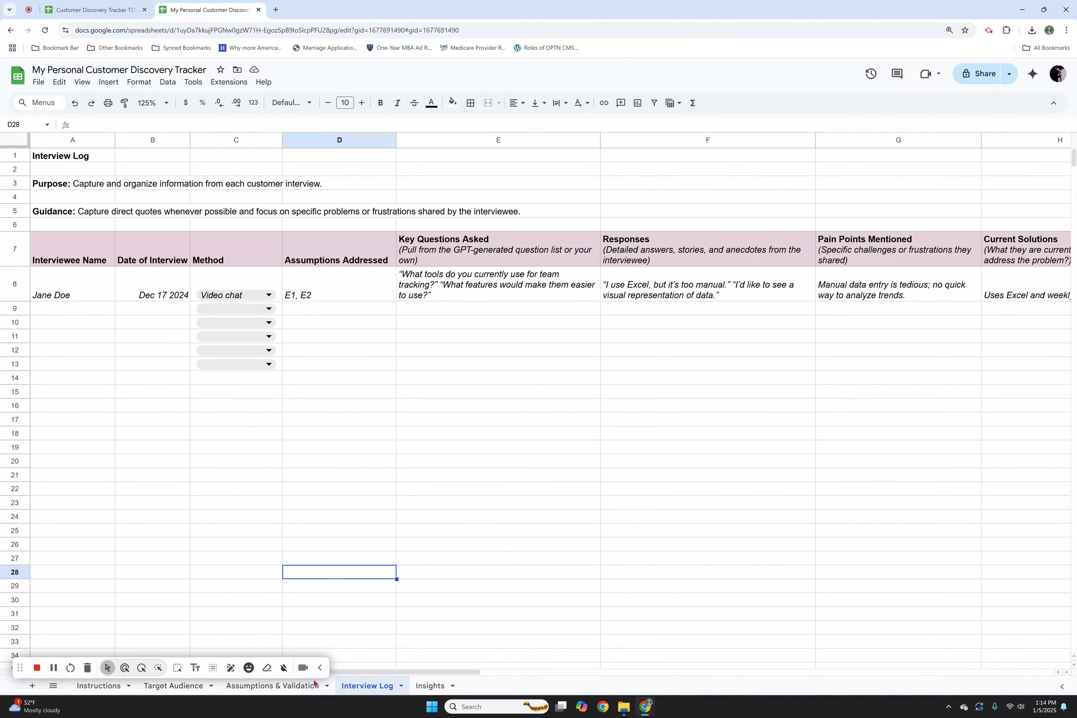
left_click_drag(20, 667, 762, 626)
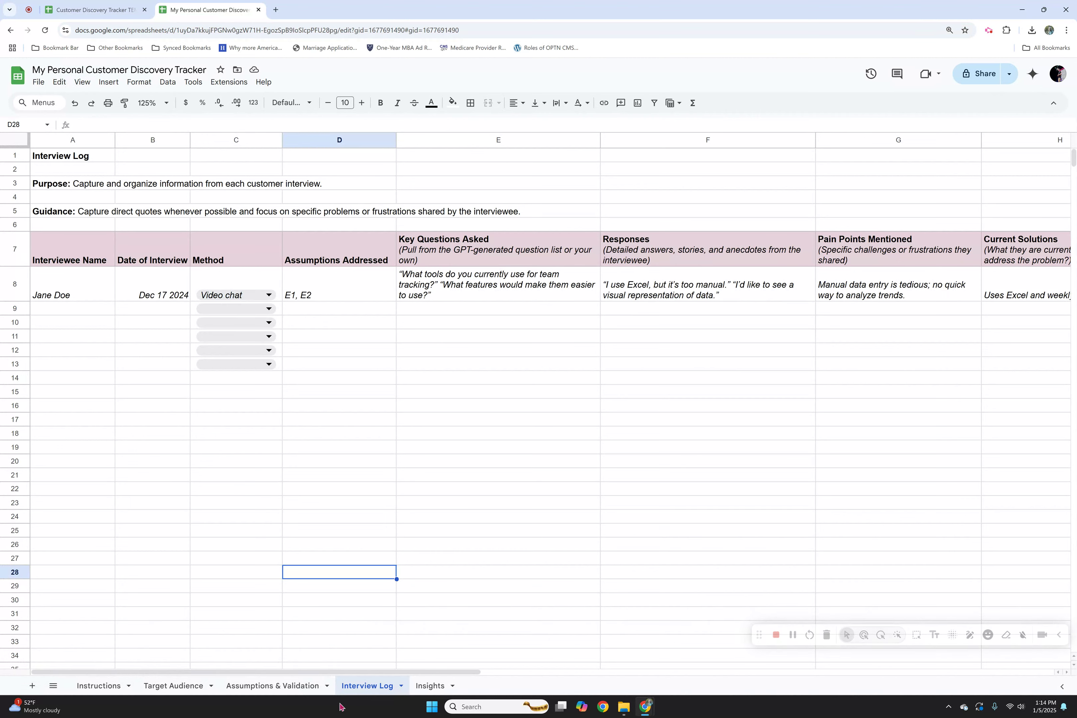
left_click(296, 695)
left_click(54, 266)
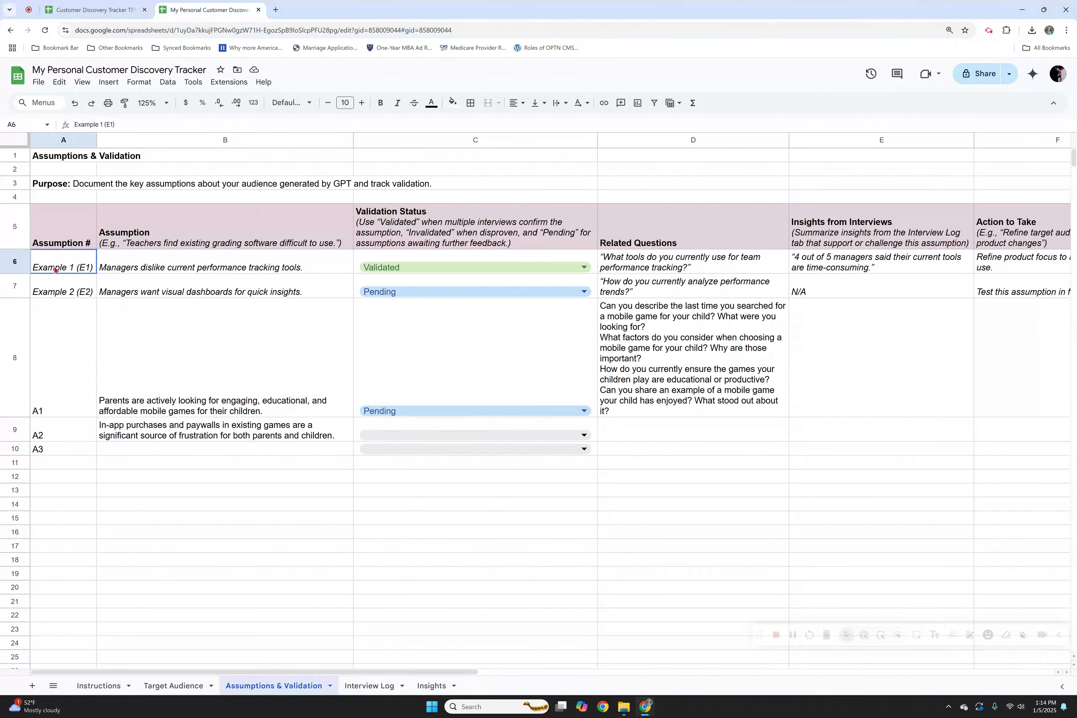
left_click(61, 285)
left_click(69, 265)
left_click(72, 291)
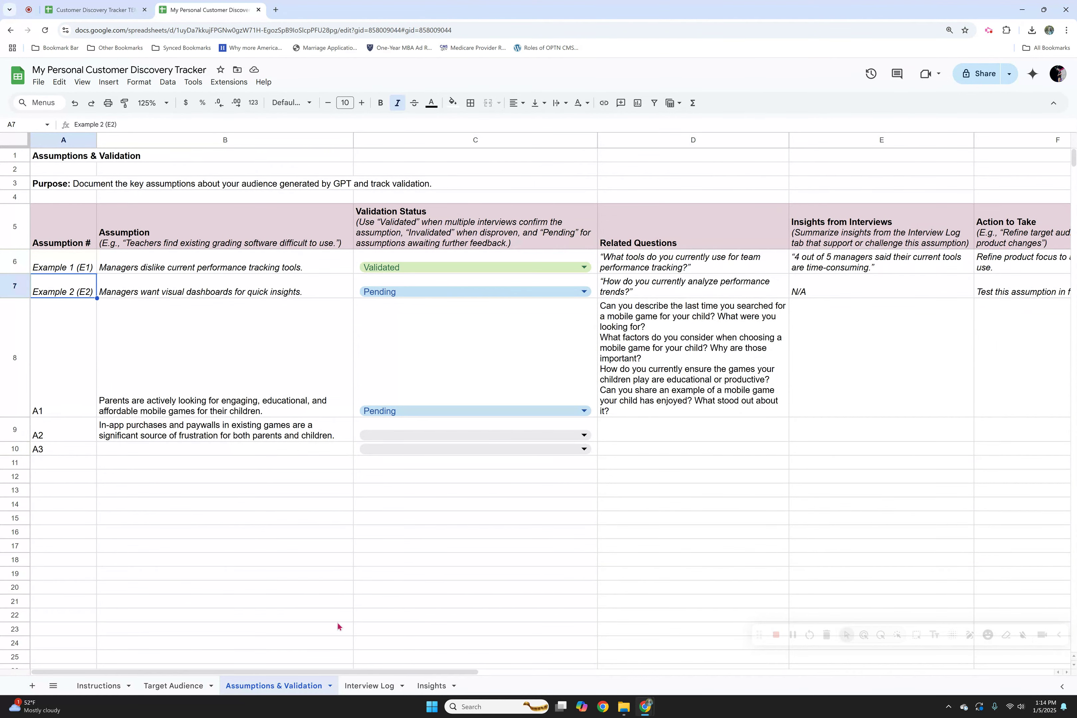
left_click(355, 686)
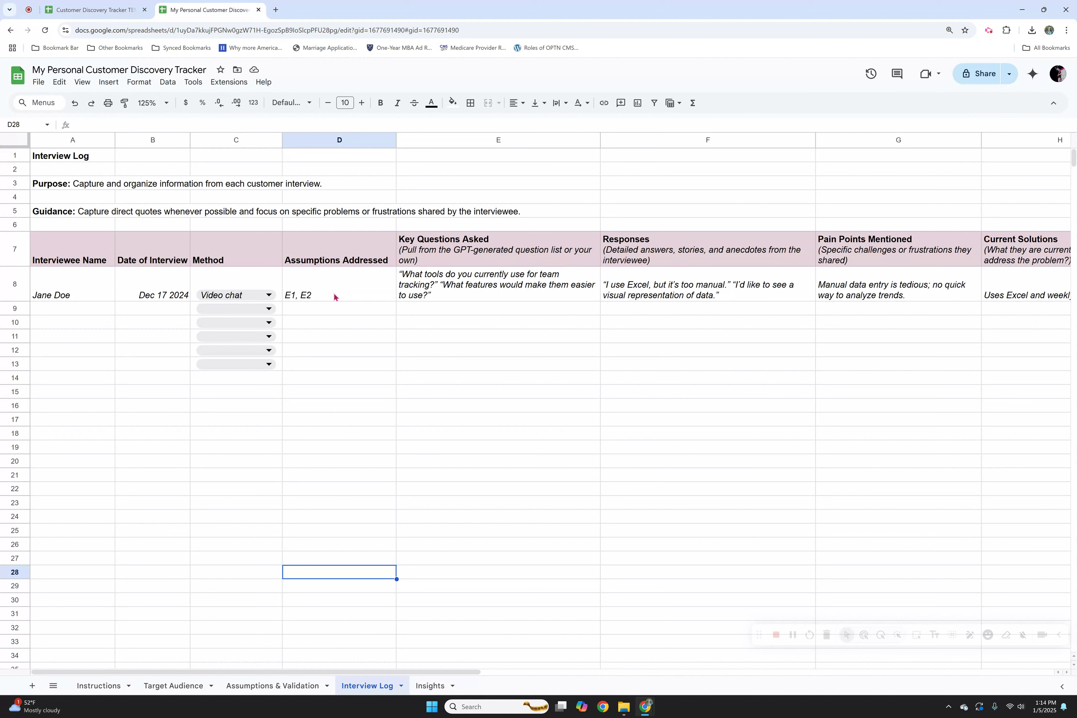
Examine the example interview's Assumptions Addressed, Key Questions Asked, Responses and Pain Points Mentioned entries
left_click(334, 297)
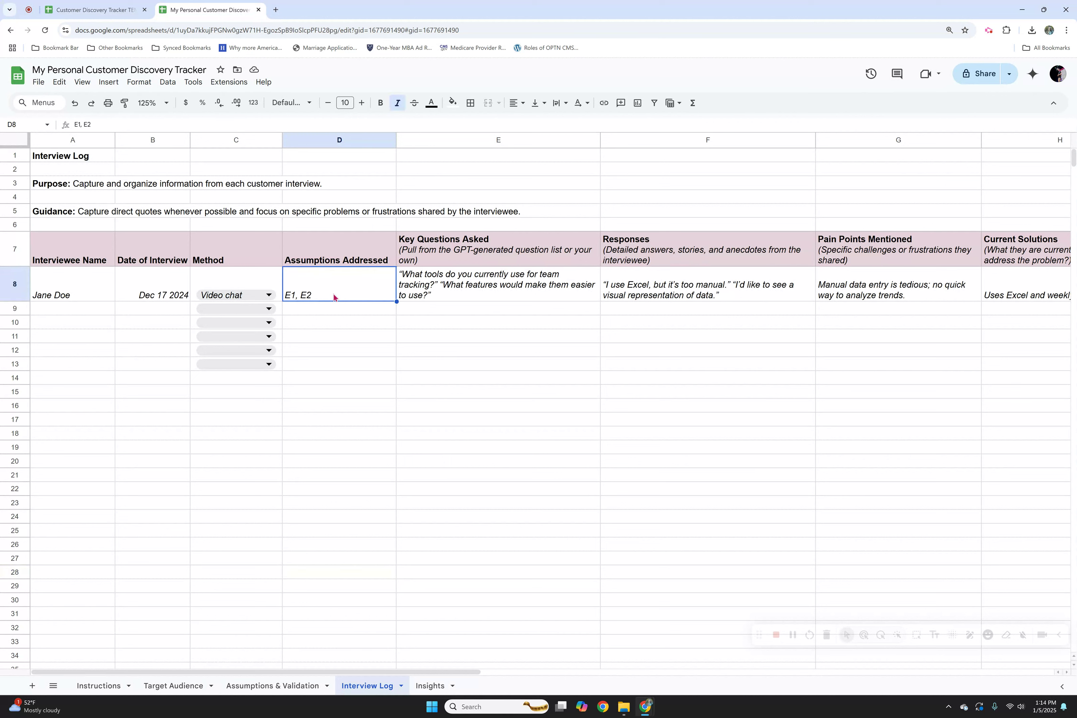
left_click(415, 291)
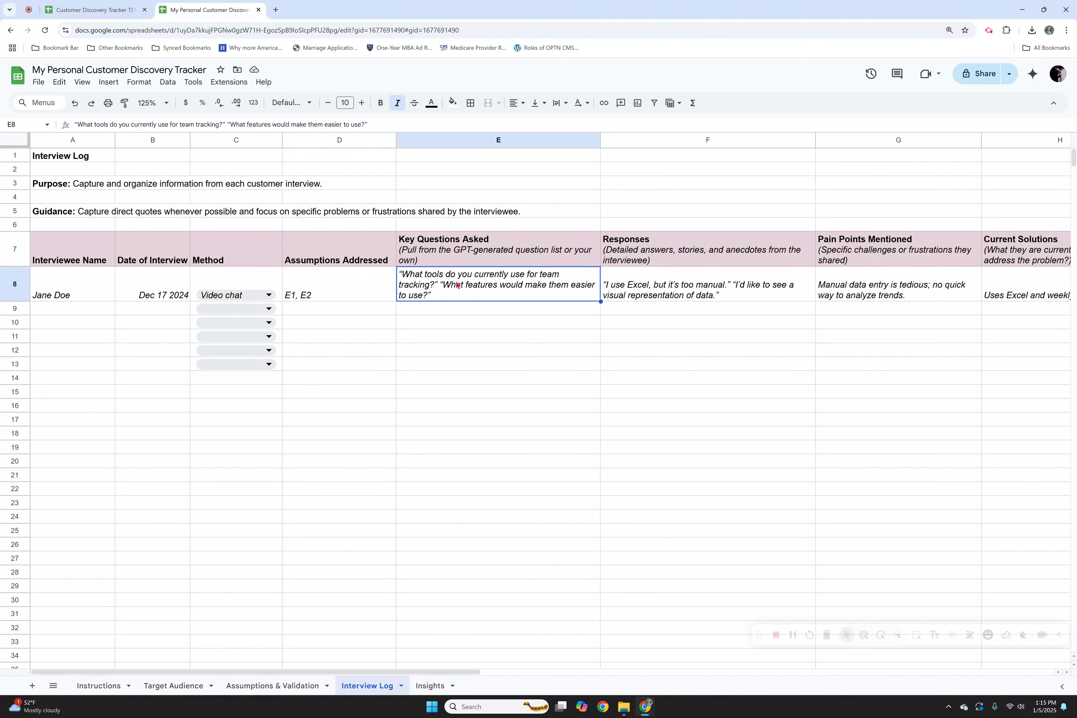
left_click(625, 298)
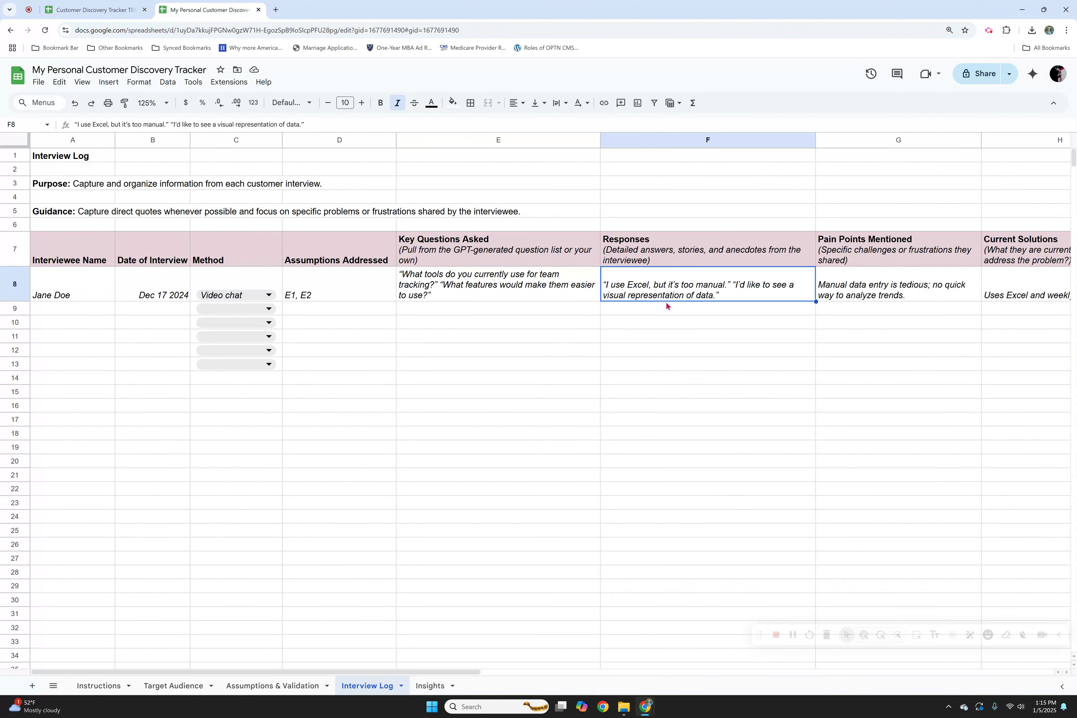
left_click(631, 262)
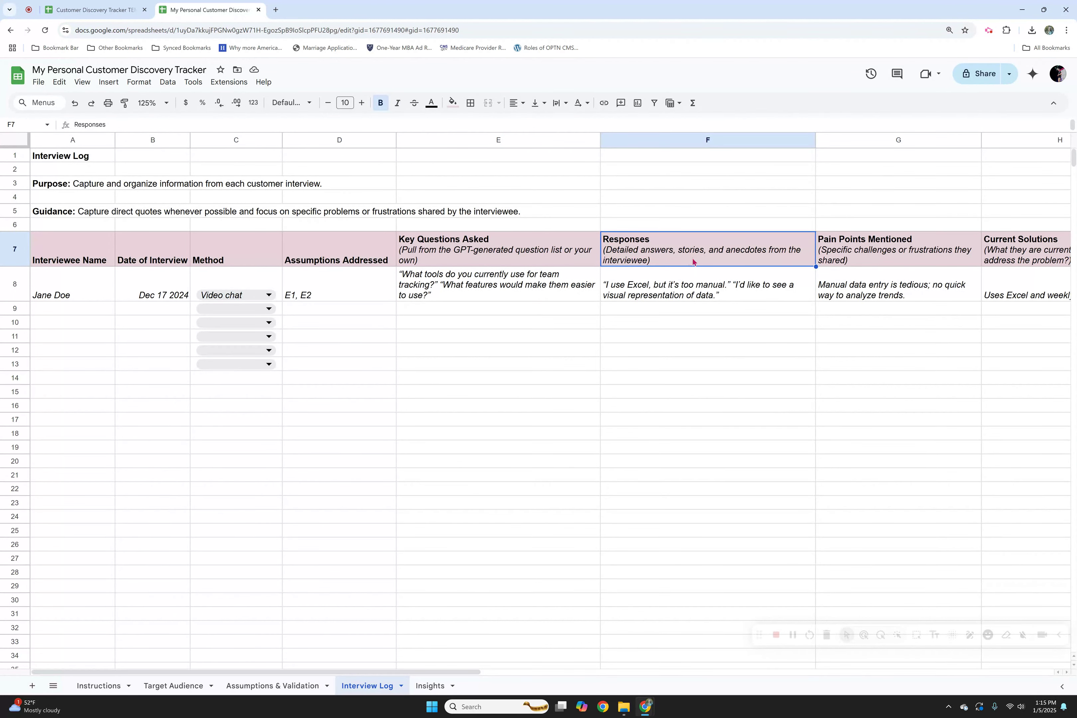
left_click(670, 299)
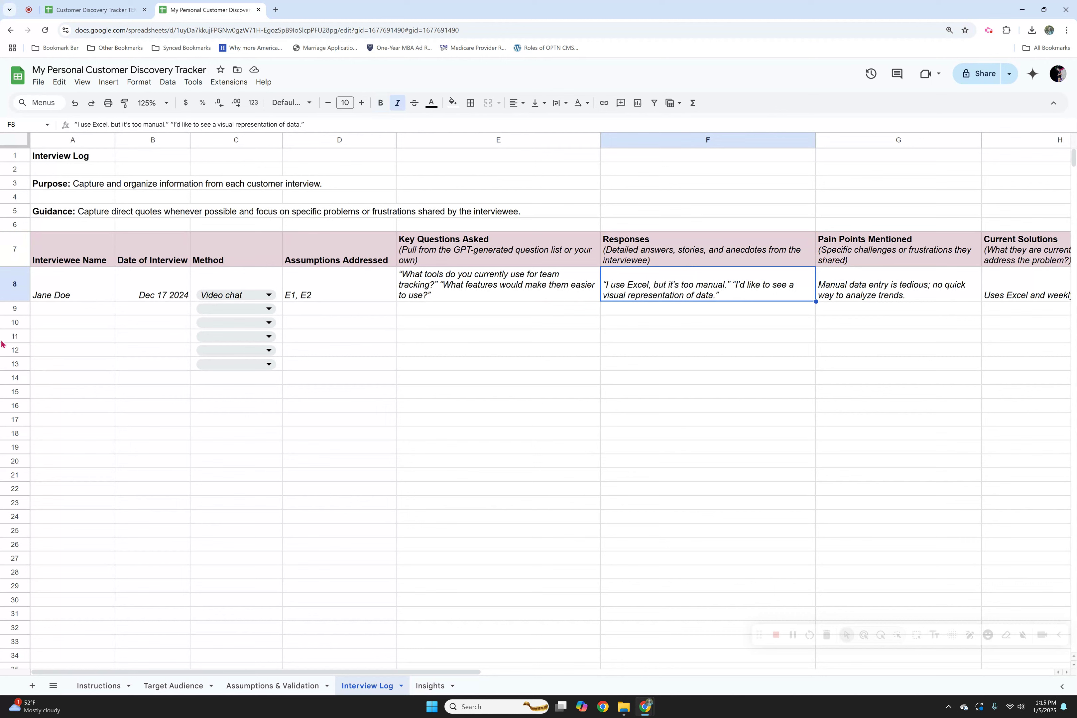
left_click(91, 296)
left_click(672, 274)
left_click(887, 247)
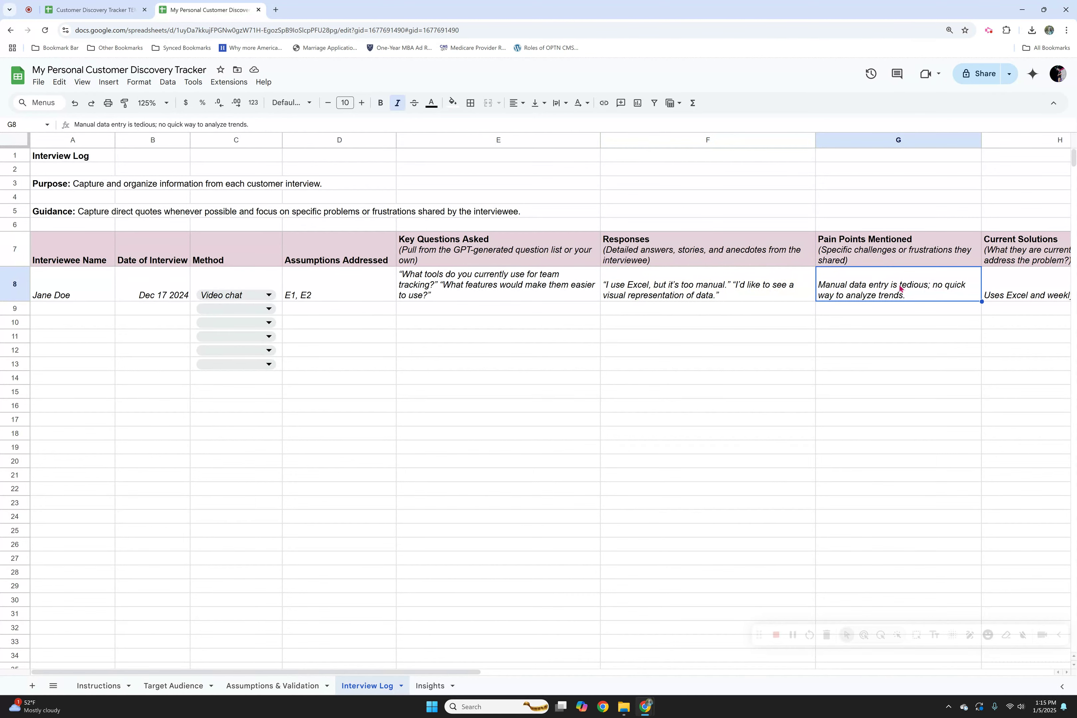
left_click(670, 295)
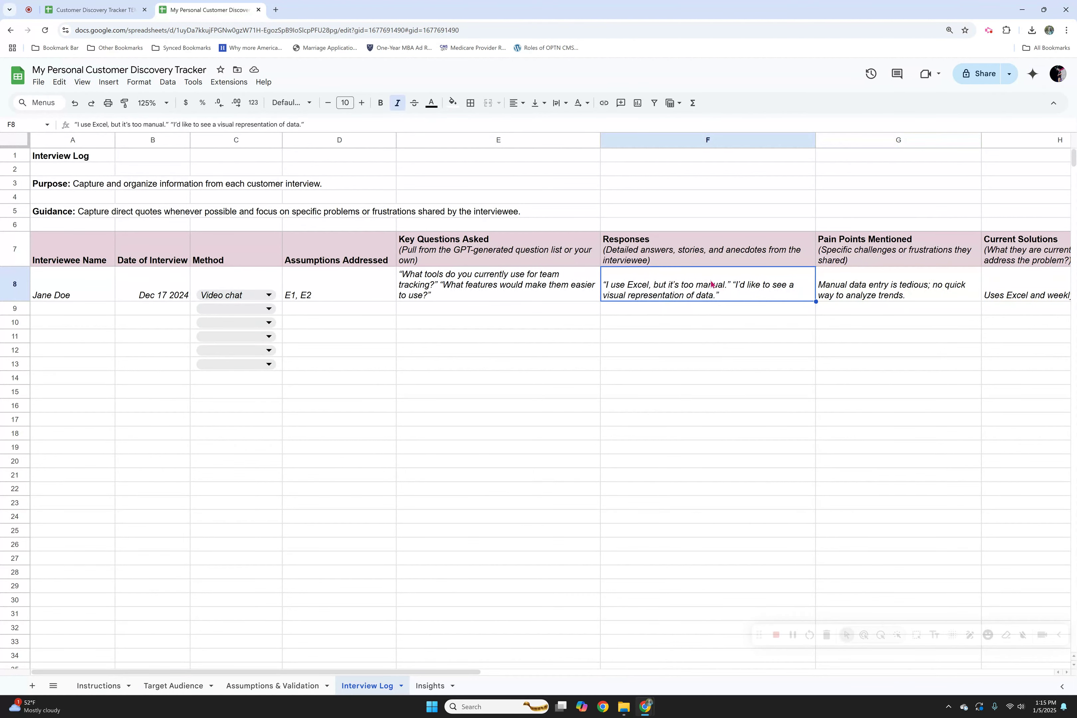
left_click(906, 293)
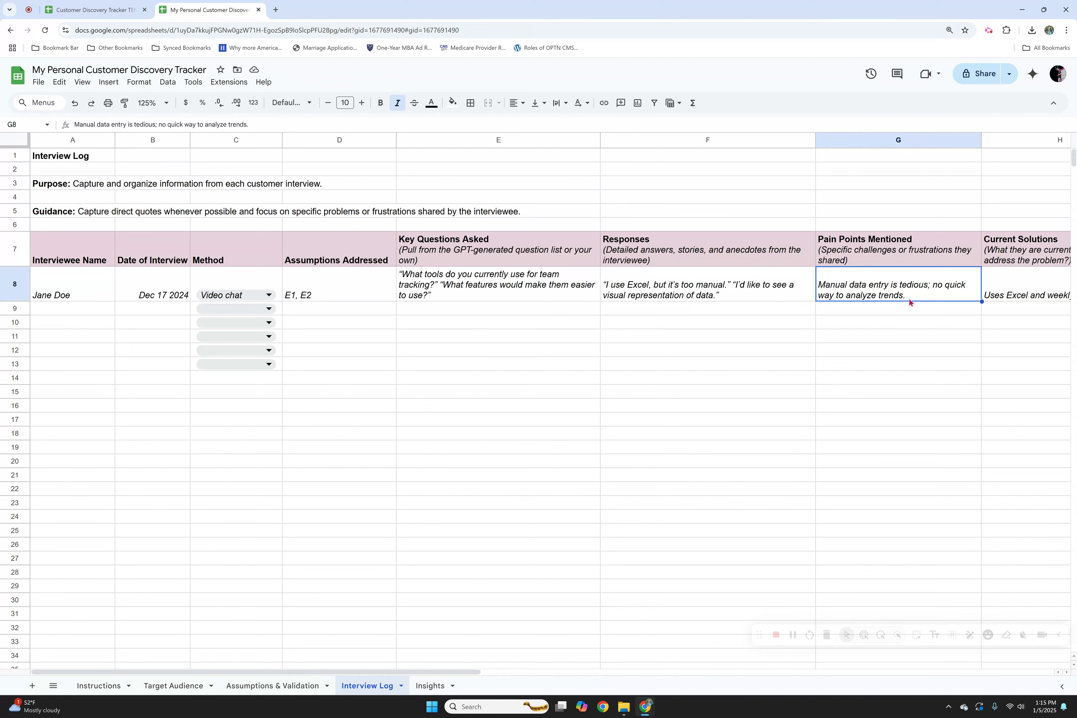
left_click(751, 299)
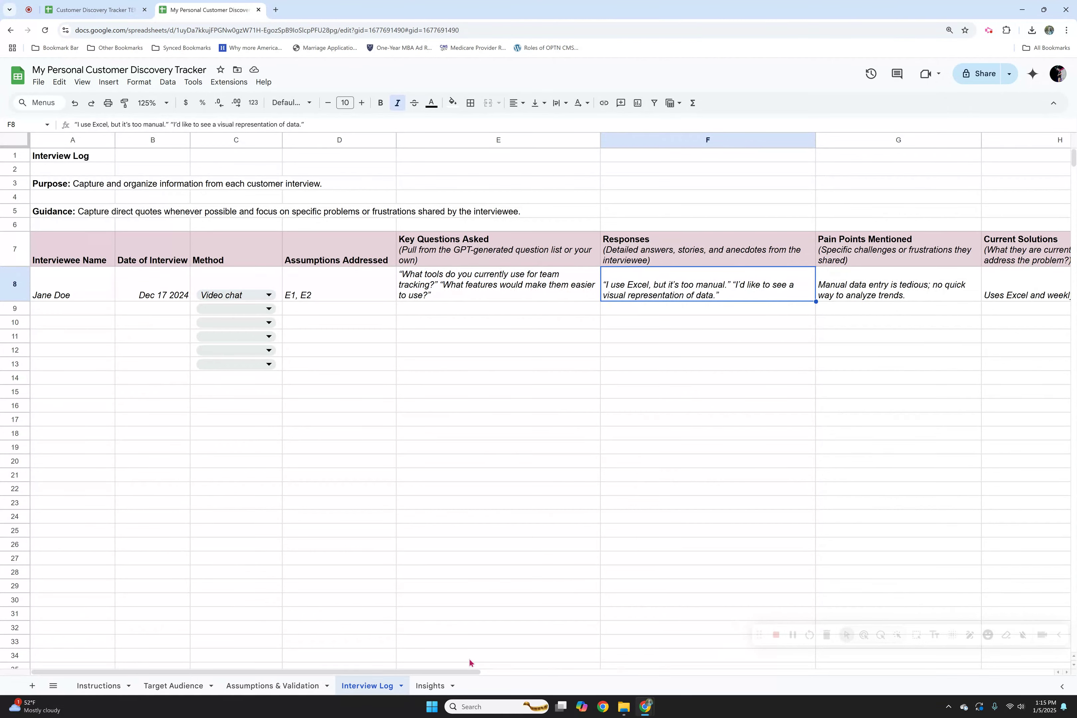
Review the Current Solutions and Add'l Notes entries of the example interview
left_click_drag(464, 672, 620, 681)
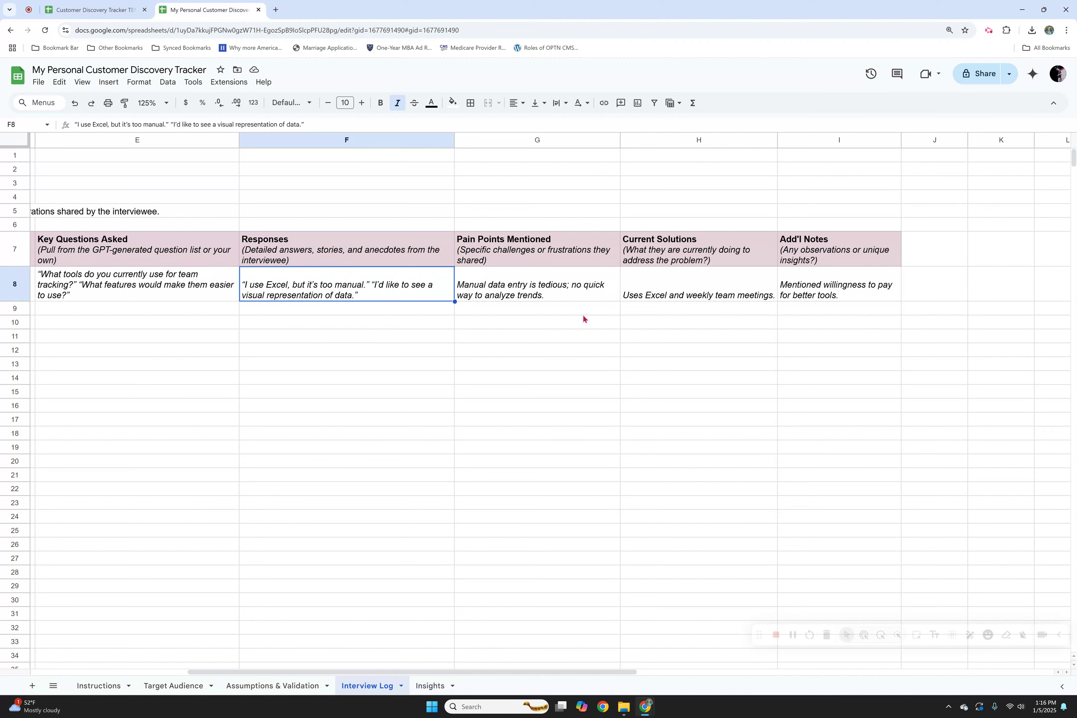
left_click(583, 305)
left_click(631, 287)
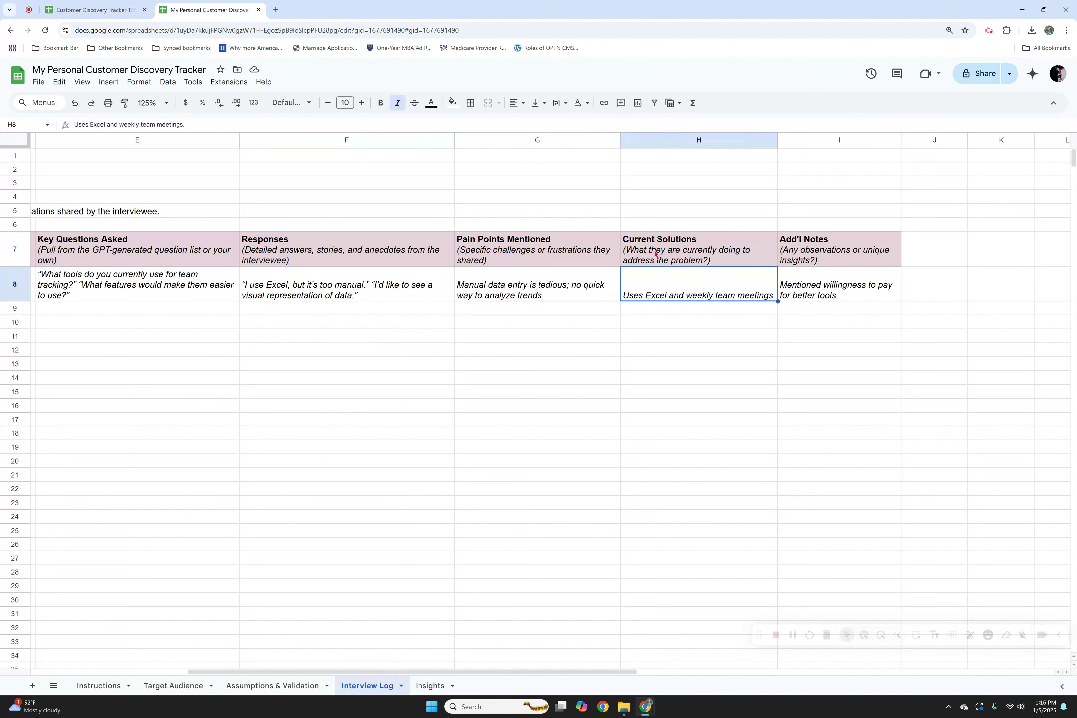
left_click(654, 252)
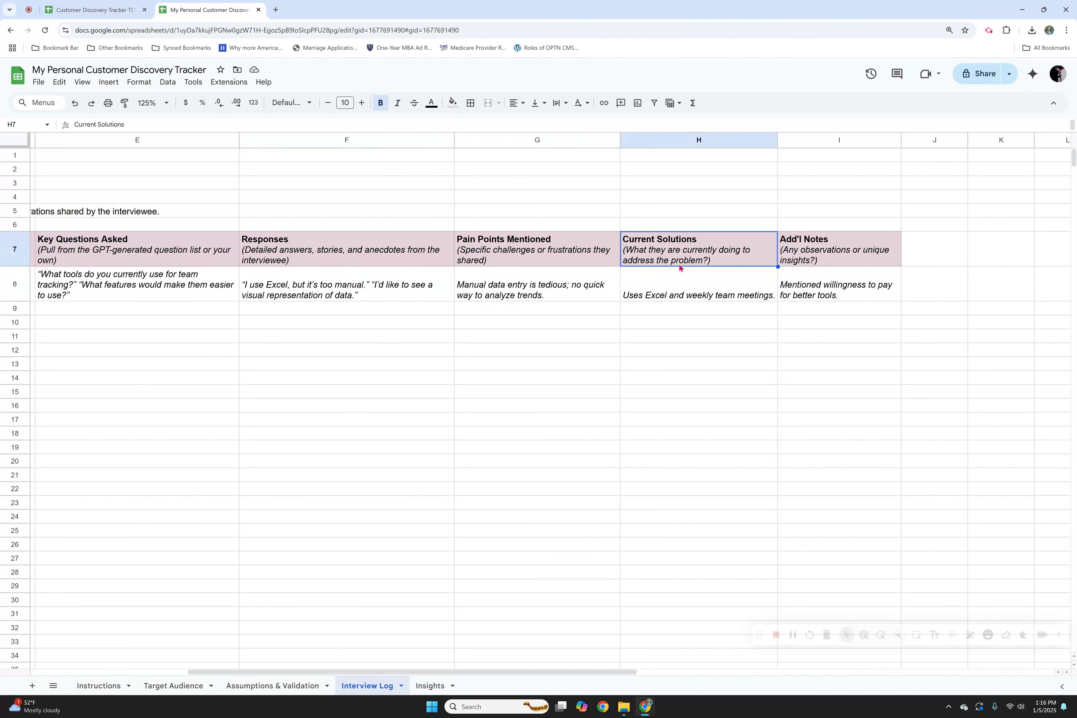
left_click(688, 298)
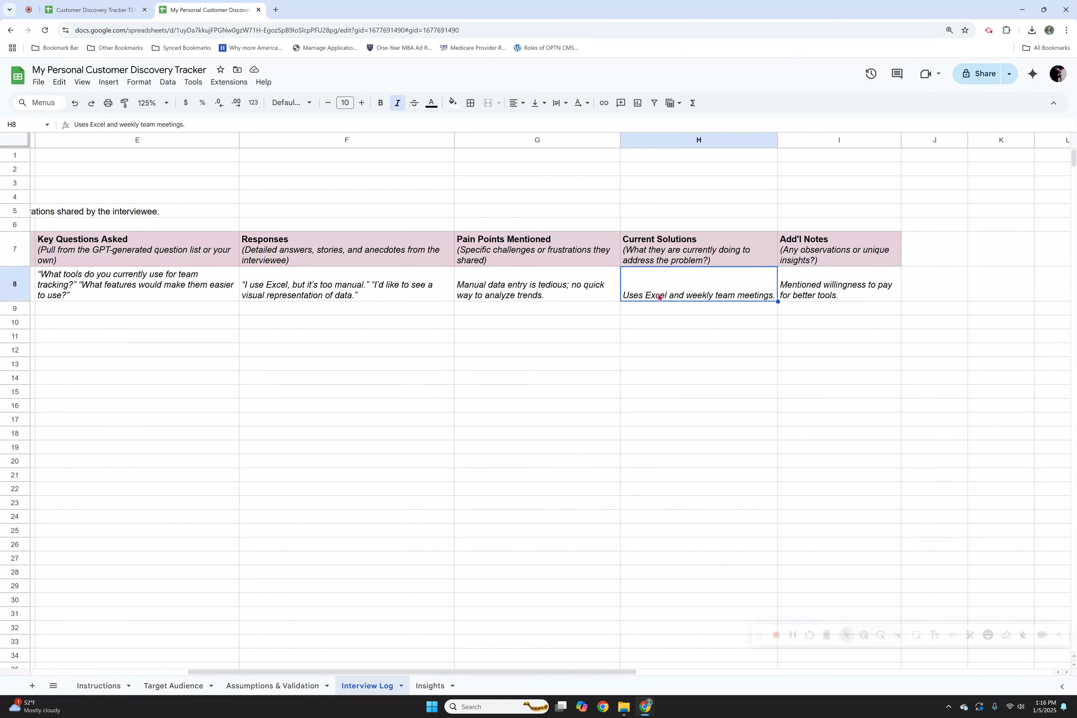
left_click(806, 285)
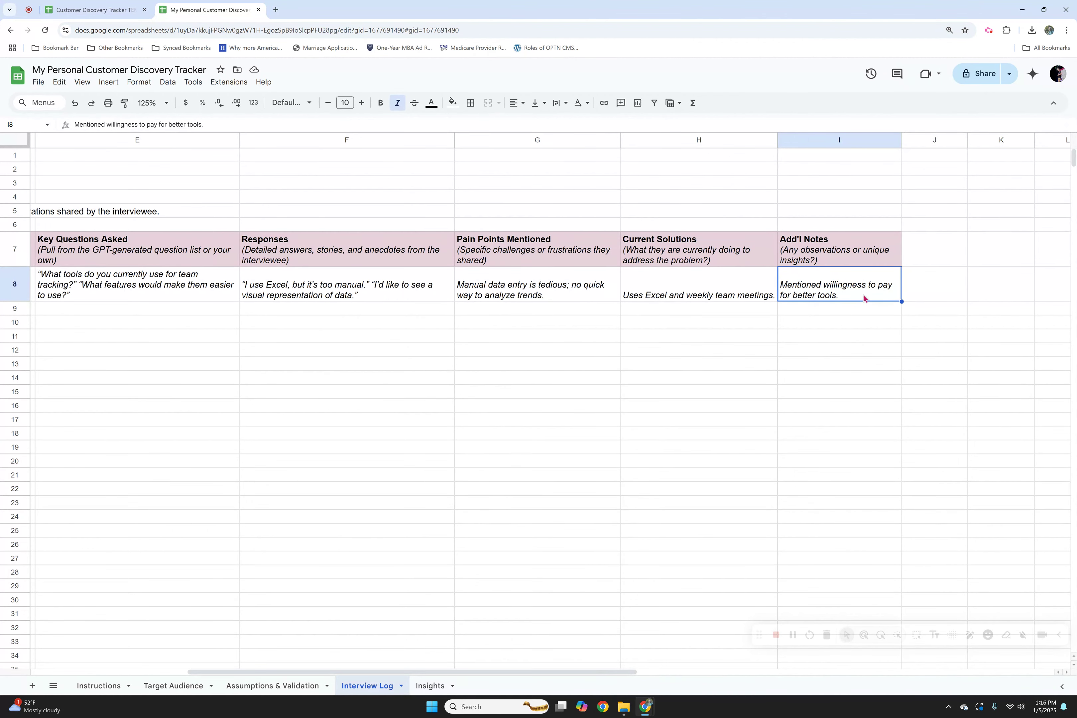
Go back to the Interview Log's first columns and select the blank Interviewee Name cell below the example row
left_click_drag(598, 672, 642, 630)
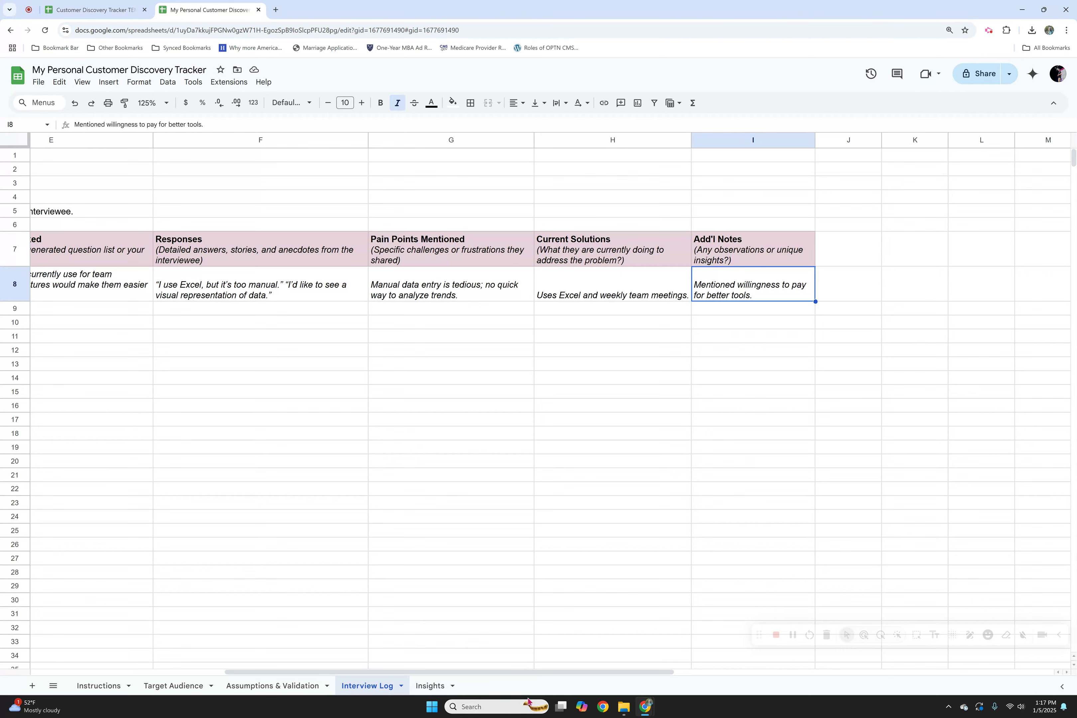
left_click_drag(548, 672, 273, 614)
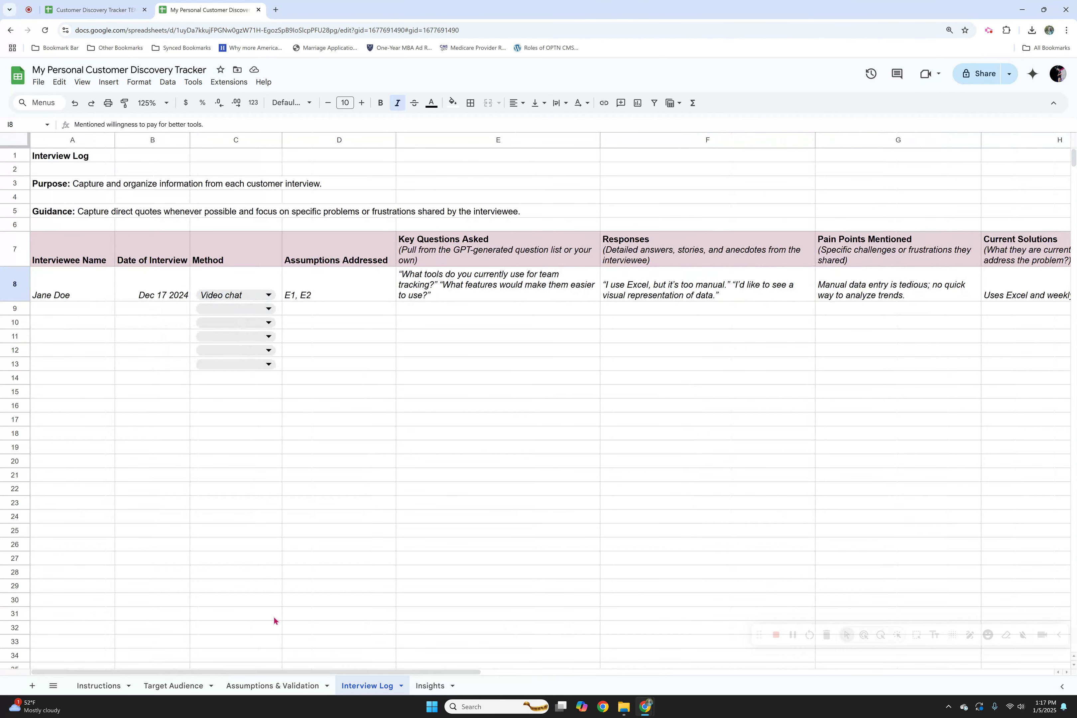
left_click(88, 315)
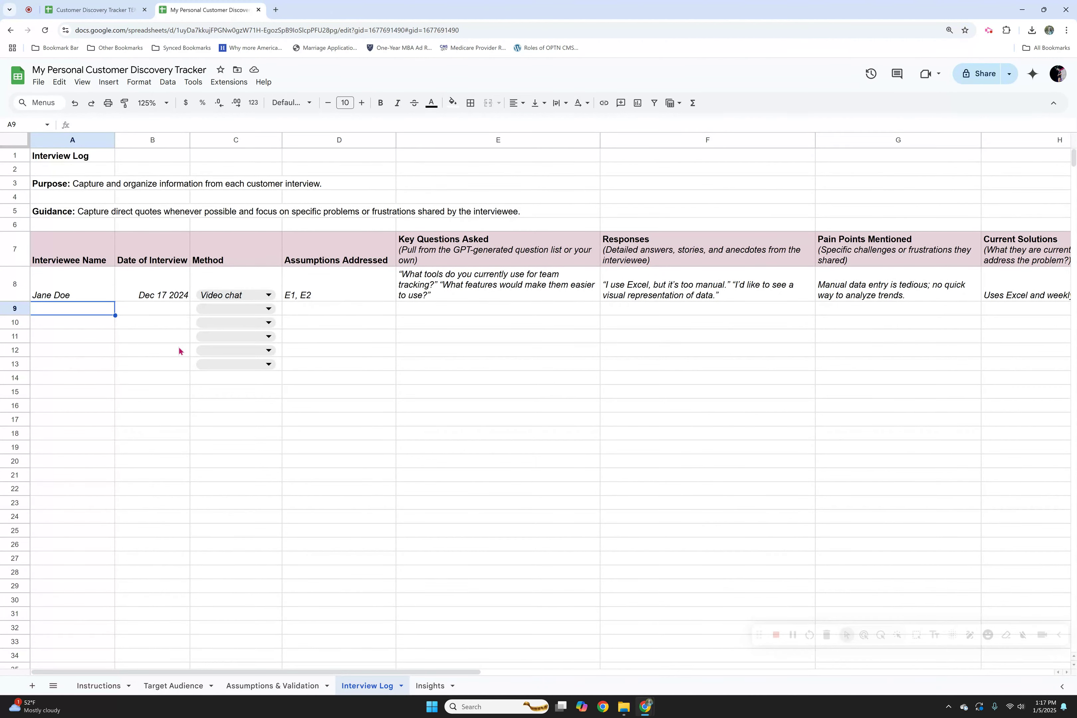
Copy the blank interview row 13, with its Method dropdown, into row 14 of the Interview Log
left_click(13, 364)
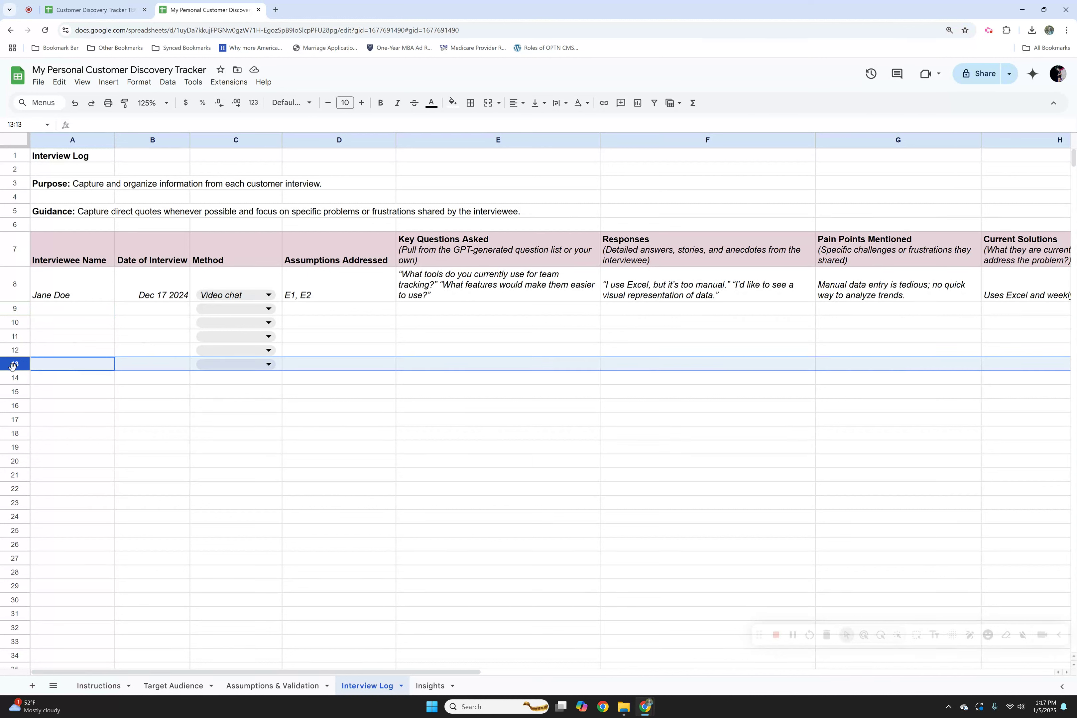
key("ctrl+c")
left_click(53, 377)
key("ctrl+v")
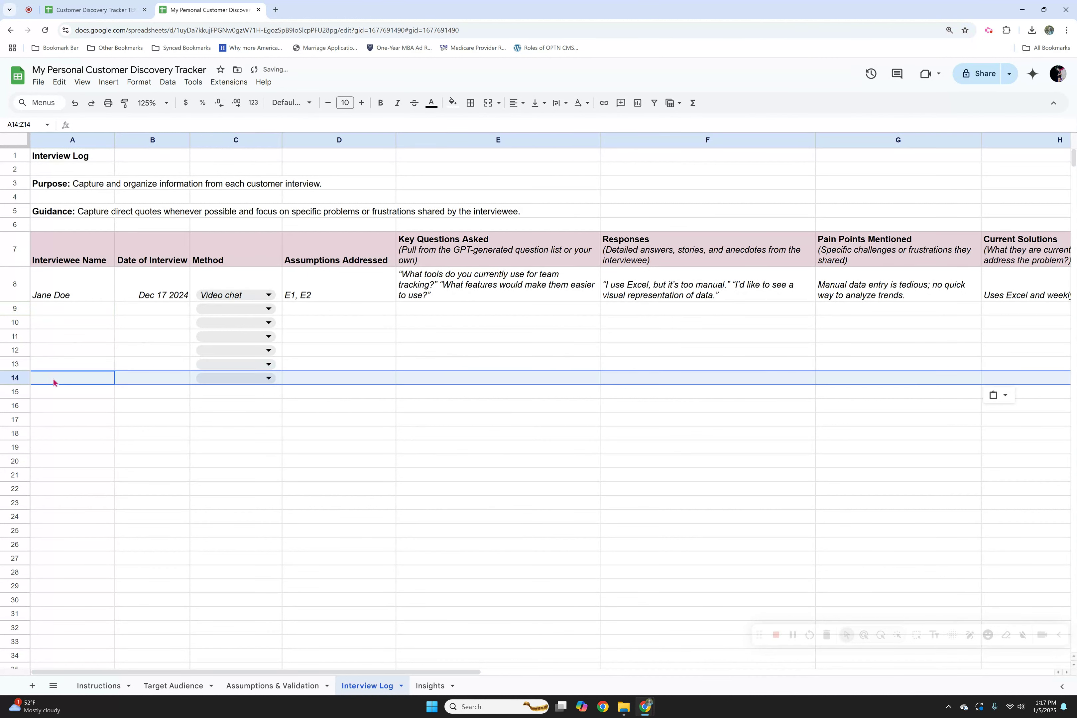
left_click(161, 420)
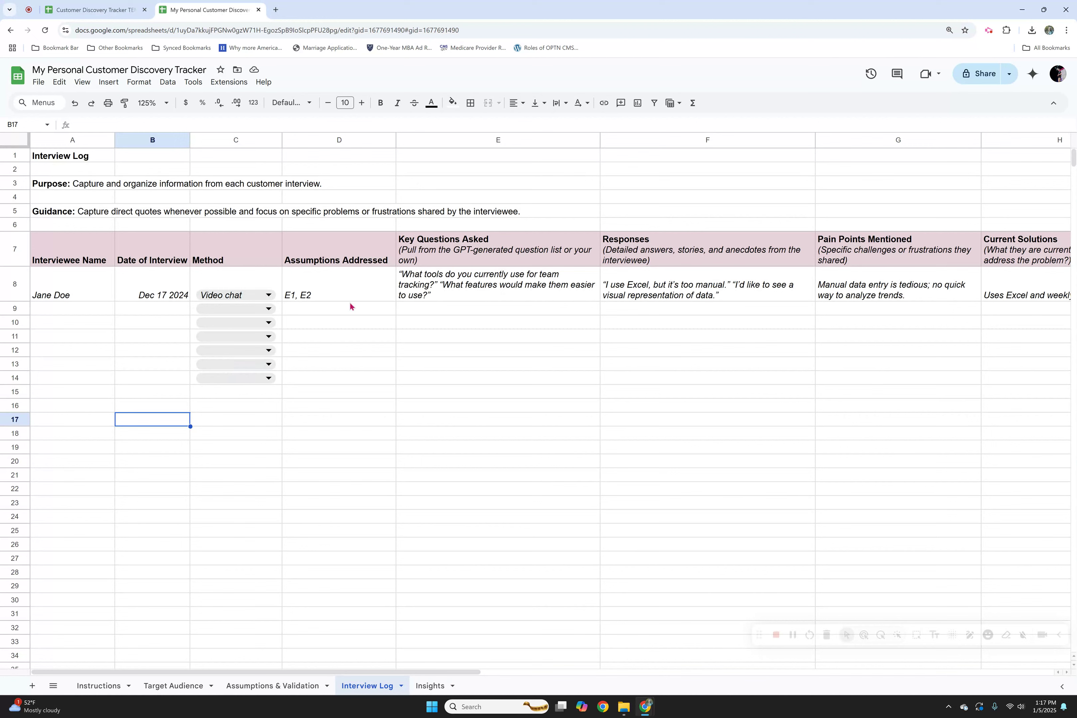
Look over the blank Key Questions Asked and Responses cells, revisit the Assumptions & Validation sheet, and open the Insights sheet
left_click(454, 309)
left_click(655, 310)
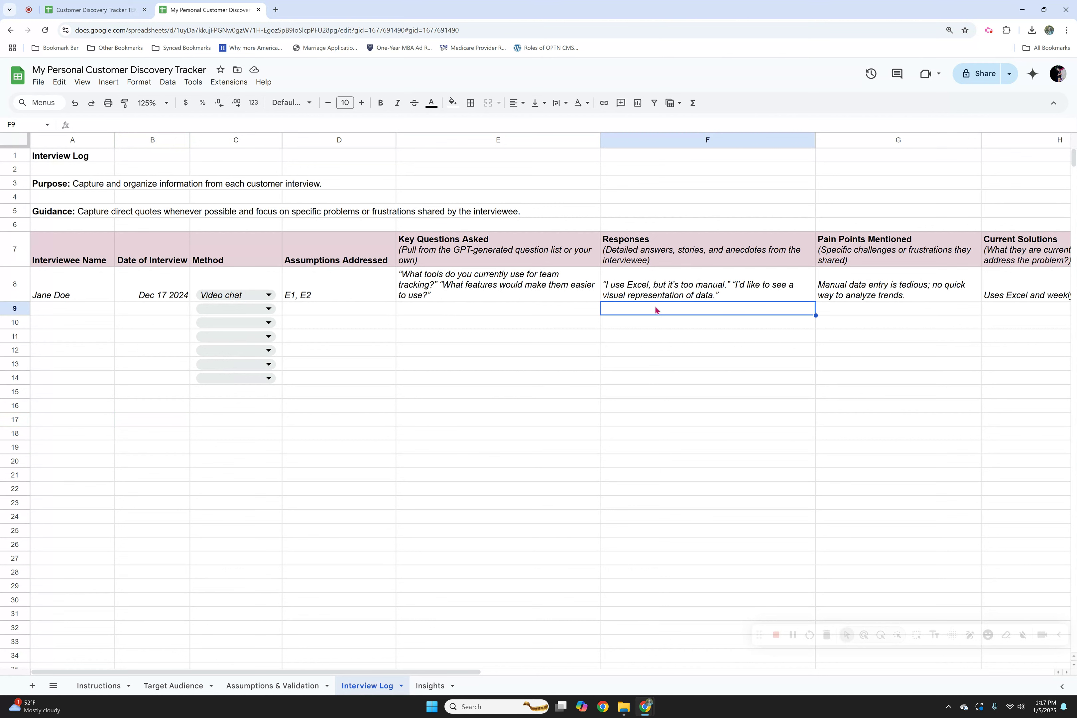
left_click(430, 686)
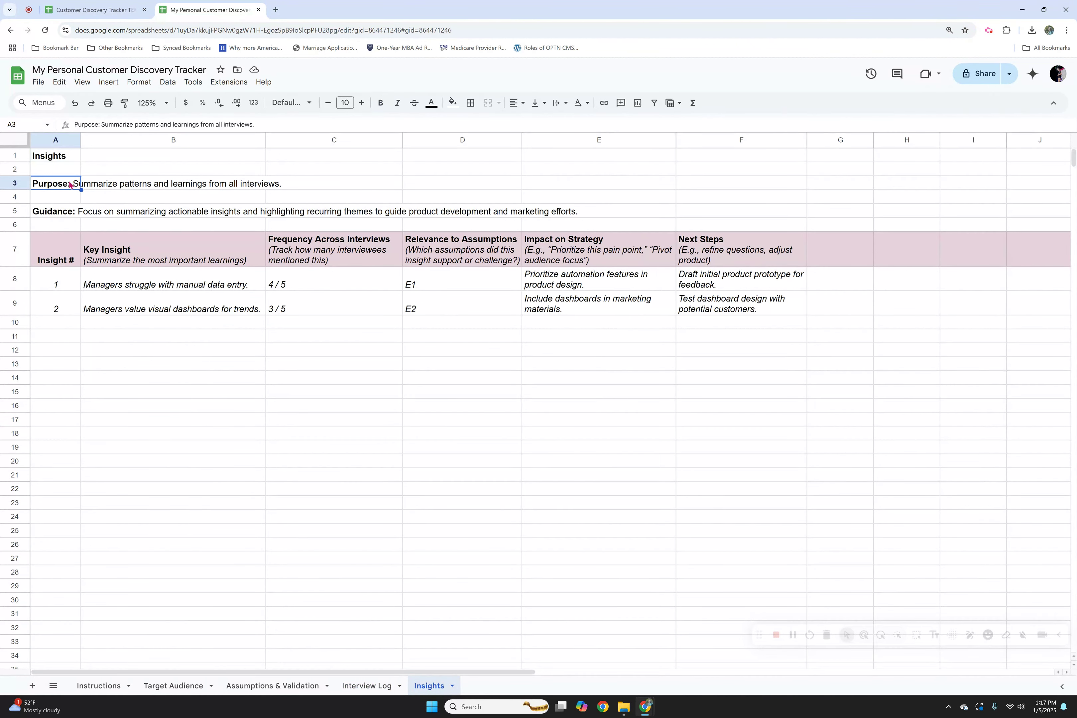
left_click(373, 686)
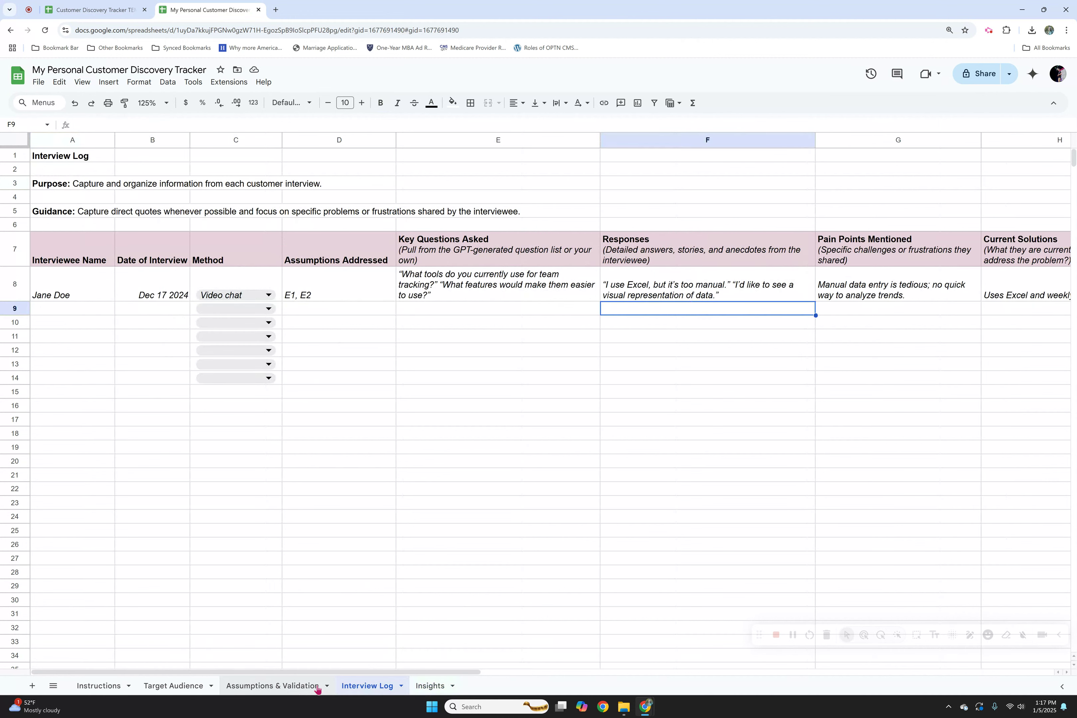
left_click(282, 684)
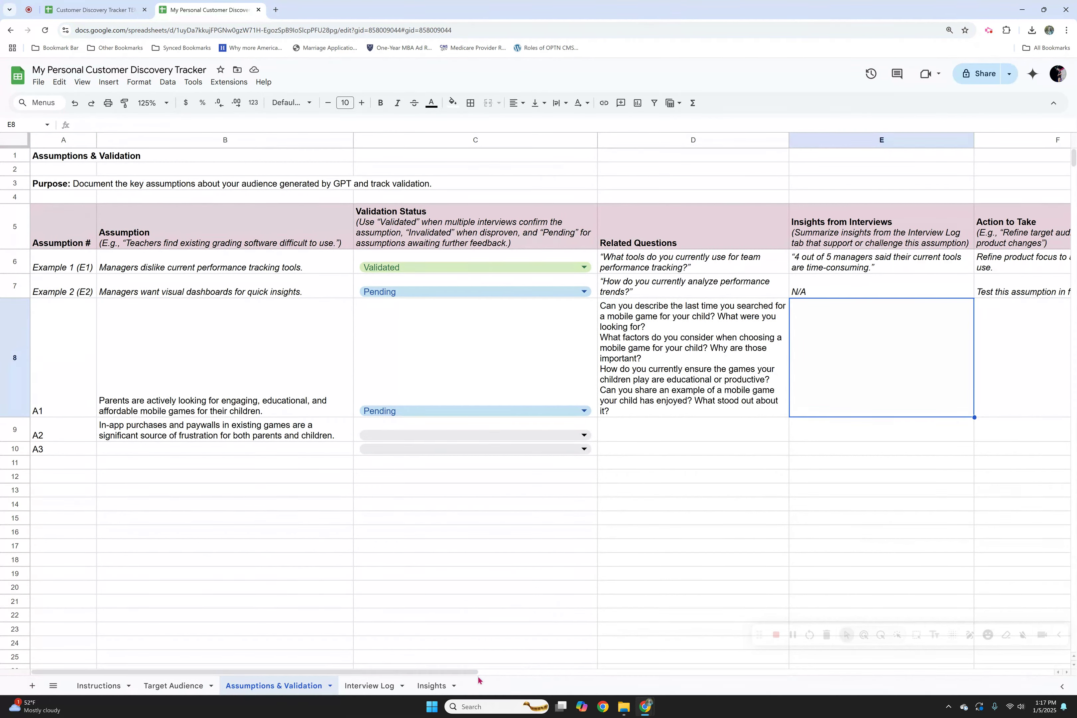
left_click(429, 686)
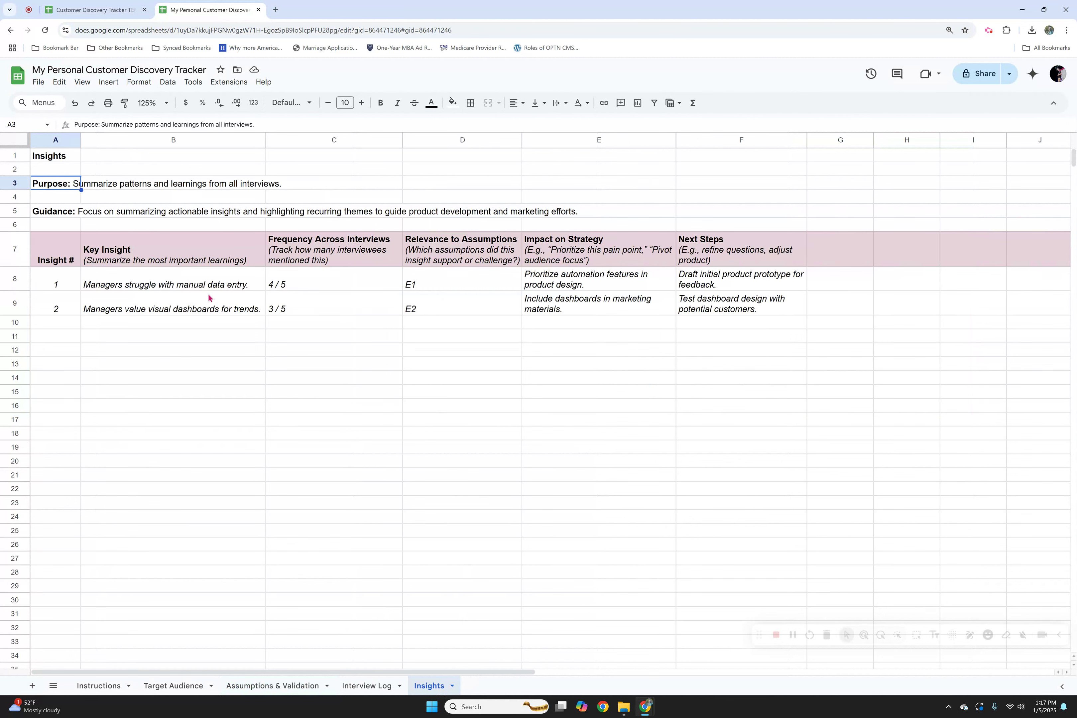
Review the Insights sheet's guidance and the Insight # and Key Insight entries of the first example
left_click(96, 214)
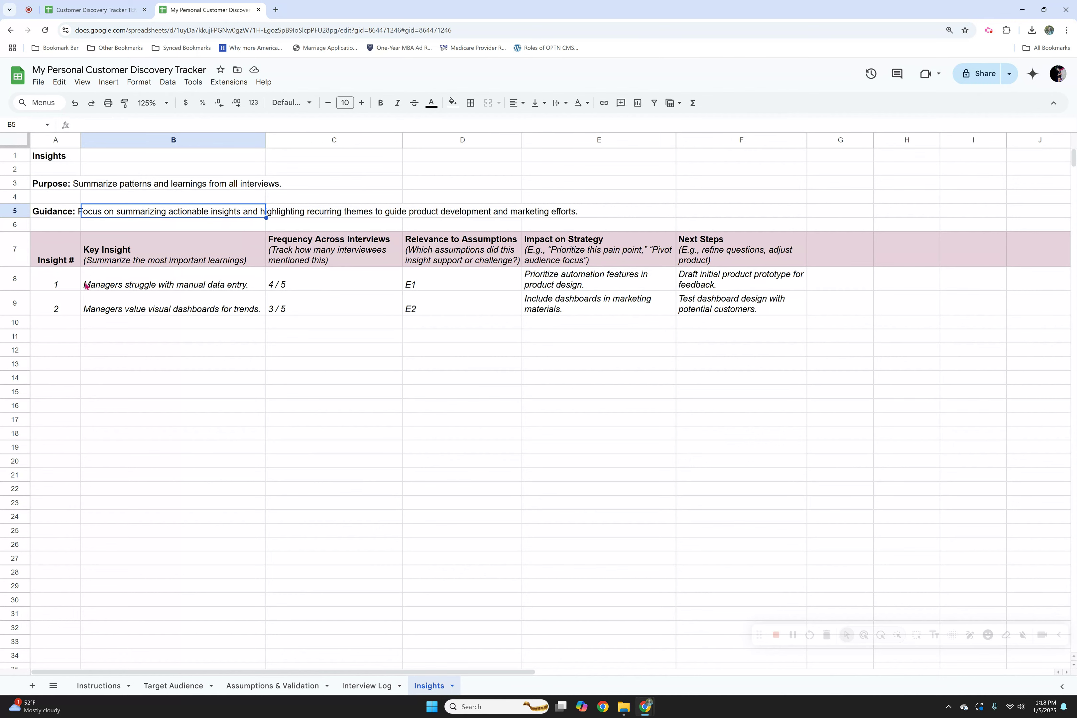
left_click(77, 303)
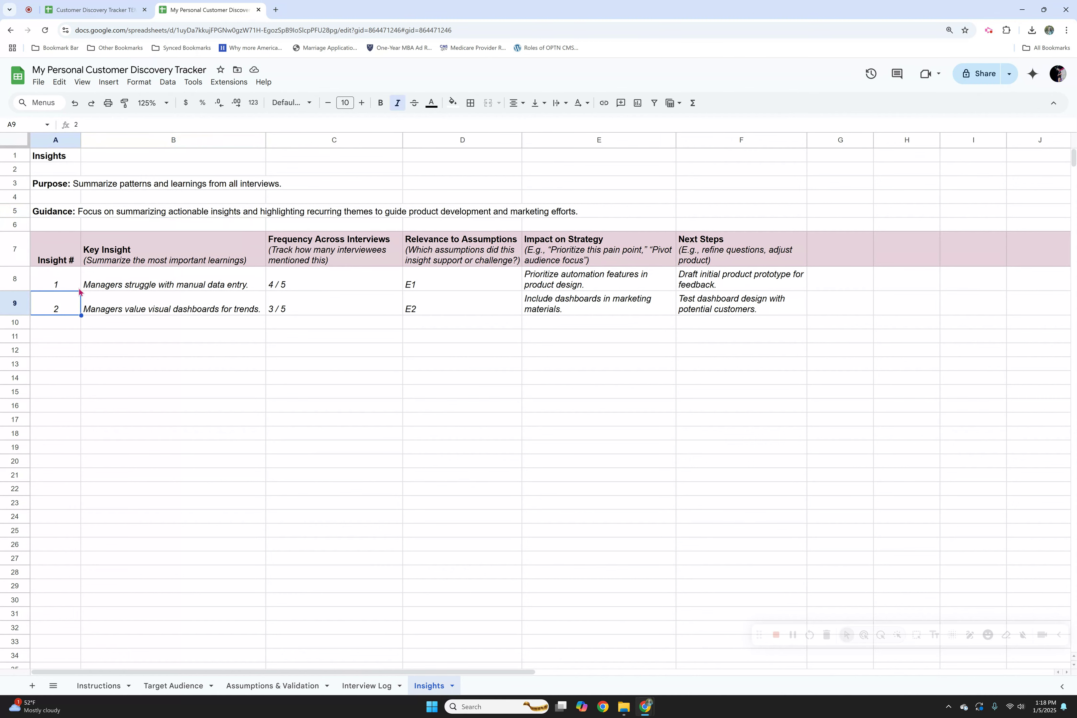
left_click(79, 290)
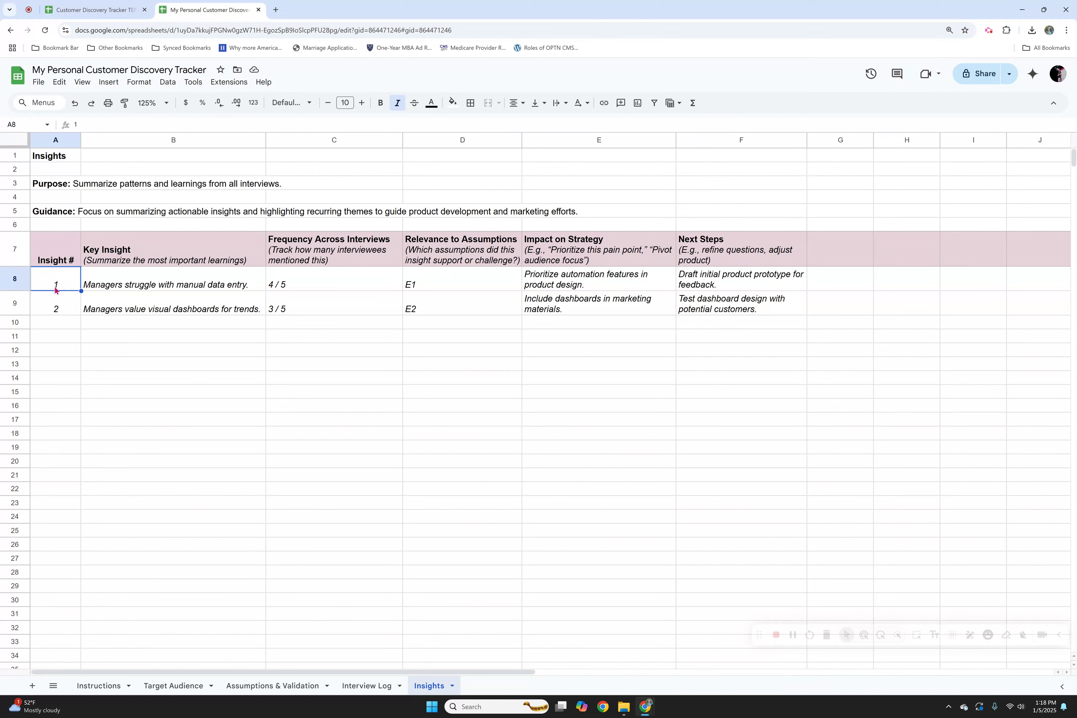
left_click(147, 287)
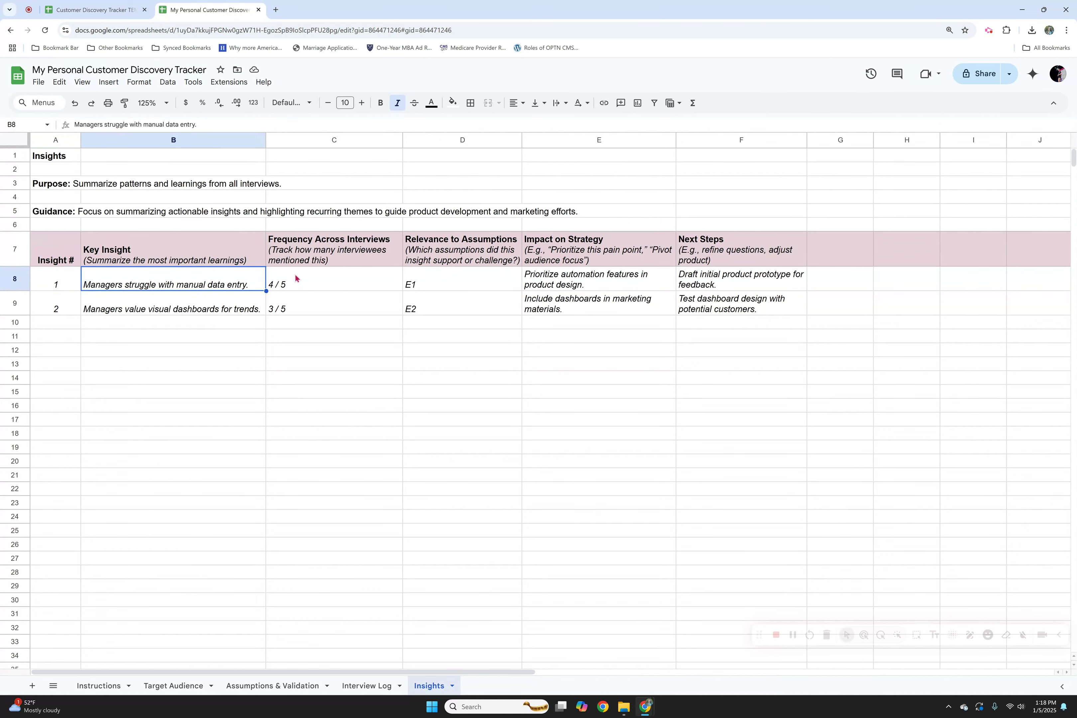
Compare the first example's Key Insight with its Frequency Across Interviews entry
left_click(302, 254)
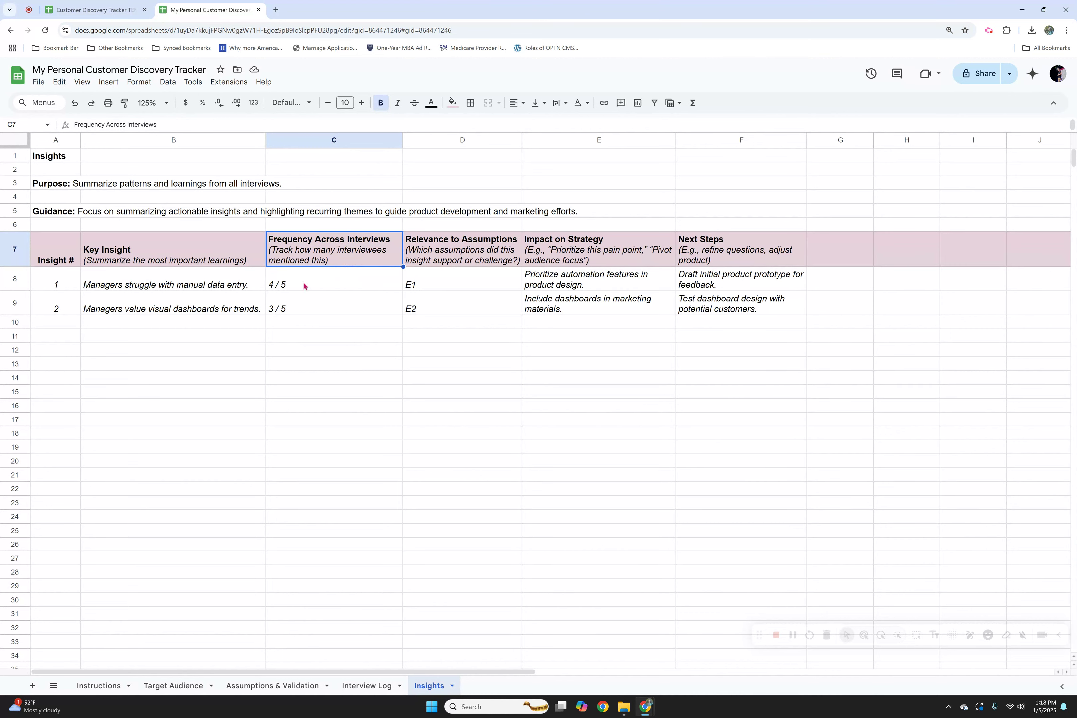
left_click(228, 289)
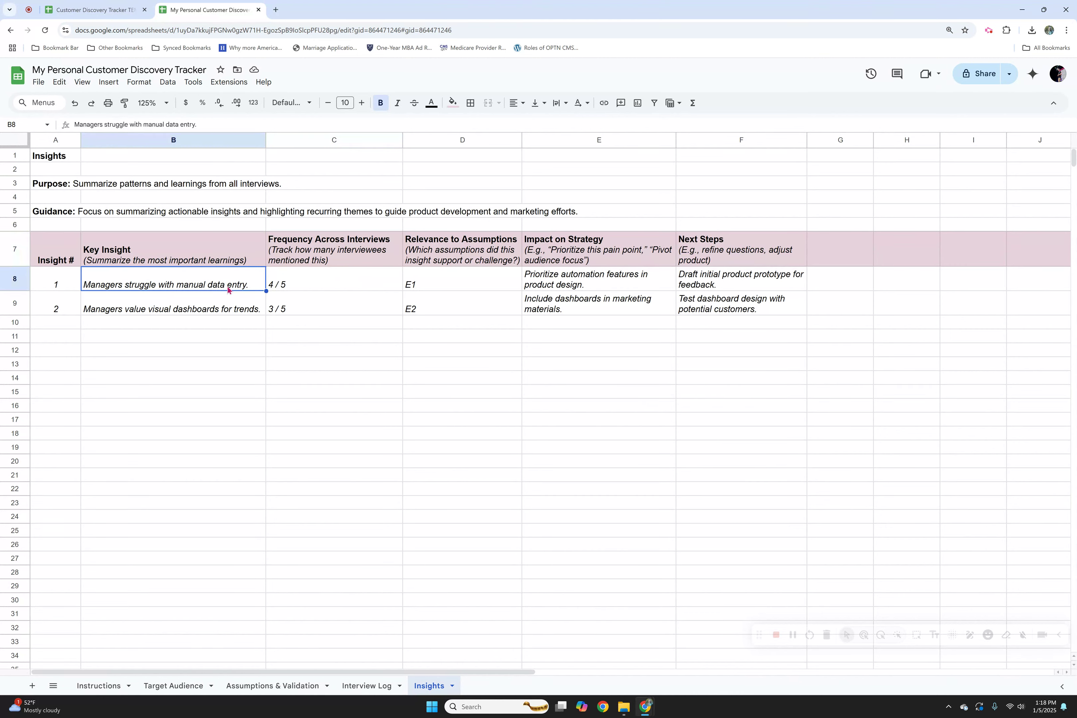
left_click(295, 286)
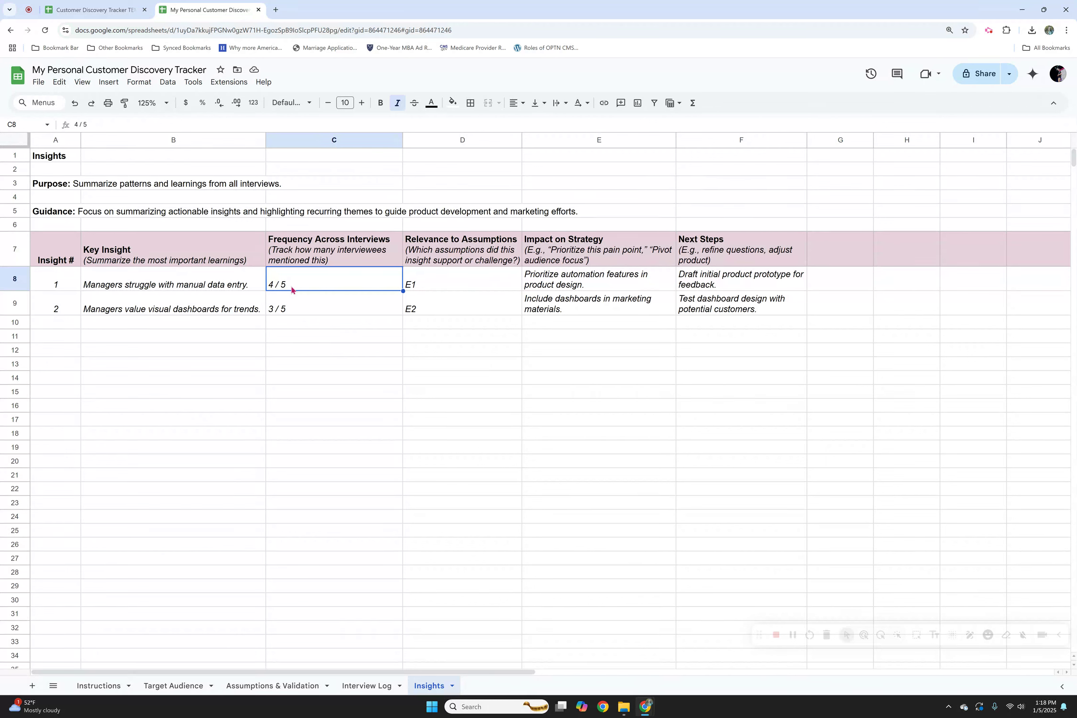
left_click(203, 285)
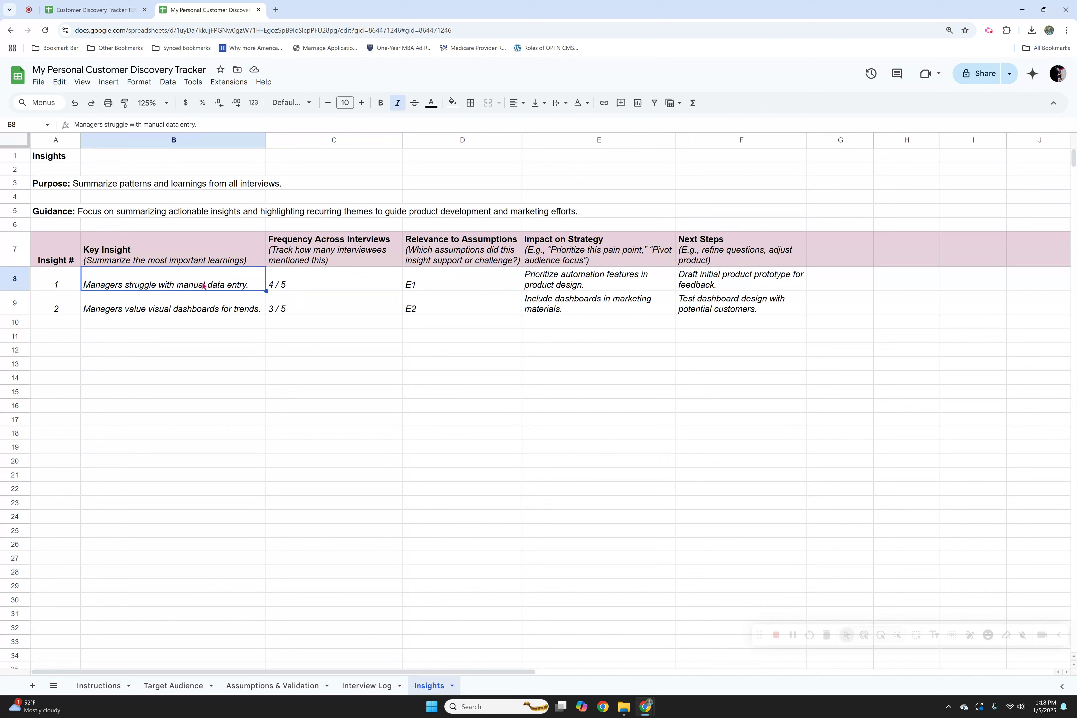
left_click(304, 282)
Trace the first insight's E1 reference to its assumption on the Assumptions & Validation sheet, and return to its Relevance to Assumptions entry on Insights
left_click(466, 286)
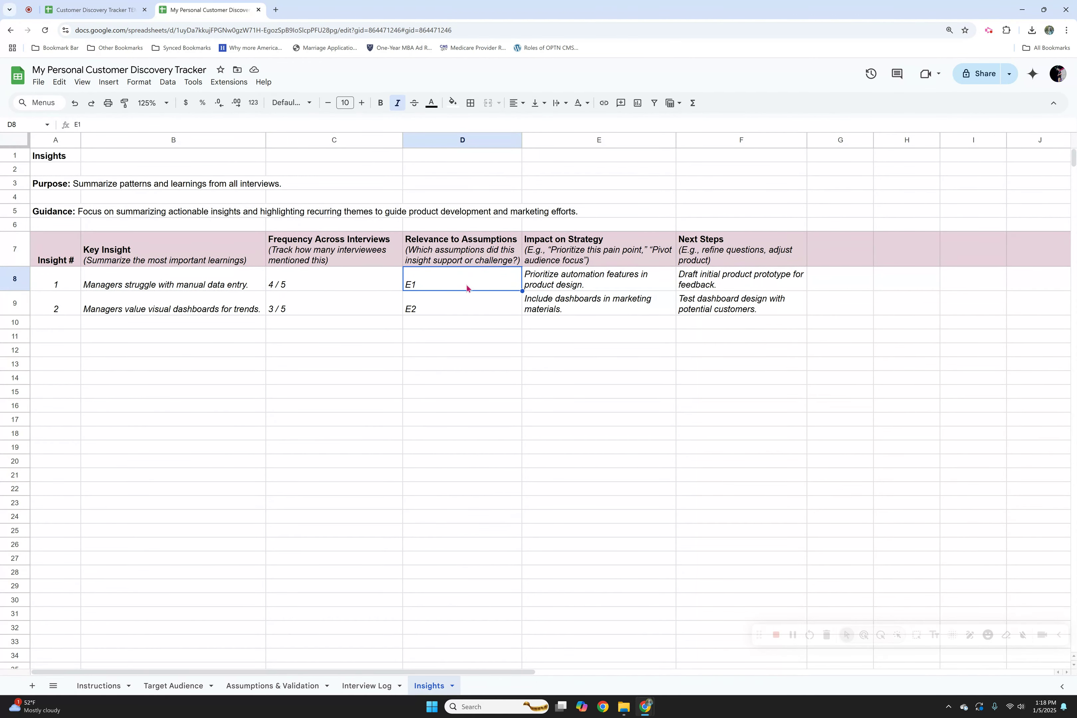
left_click(182, 286)
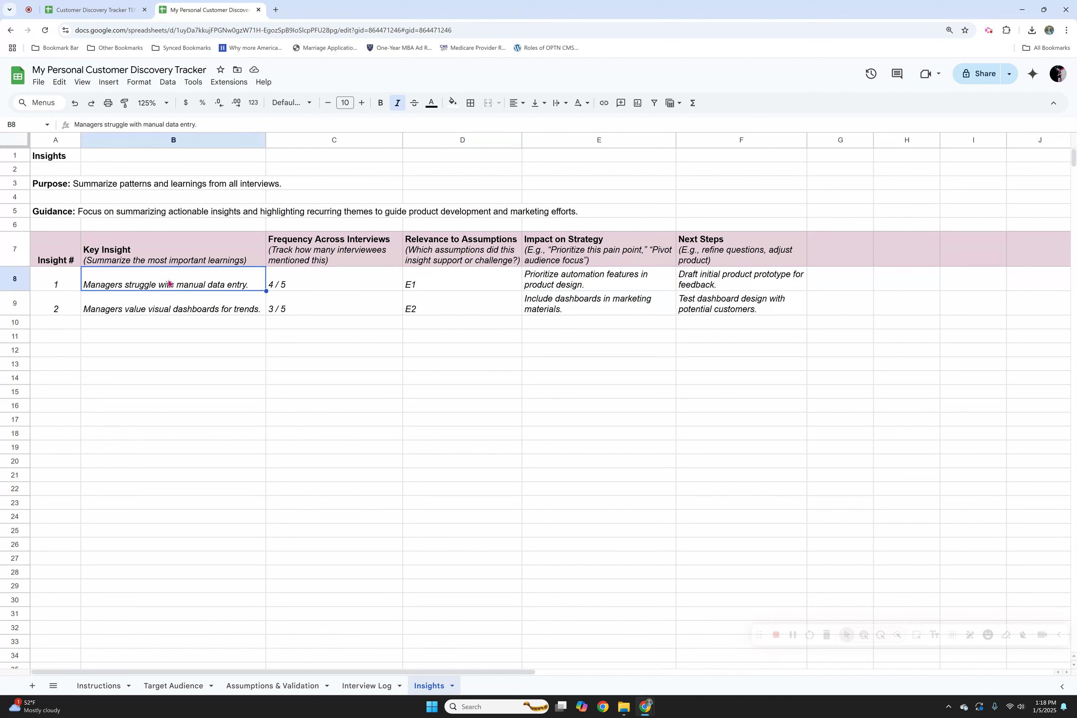
left_click(423, 282)
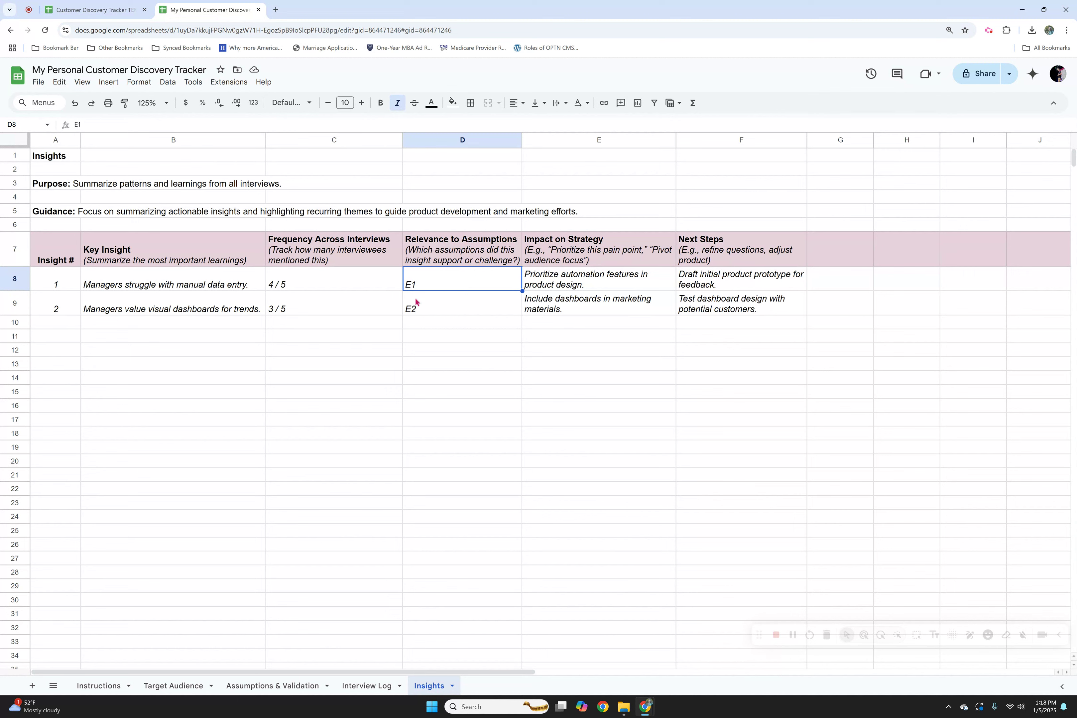
left_click(265, 686)
left_click(76, 274)
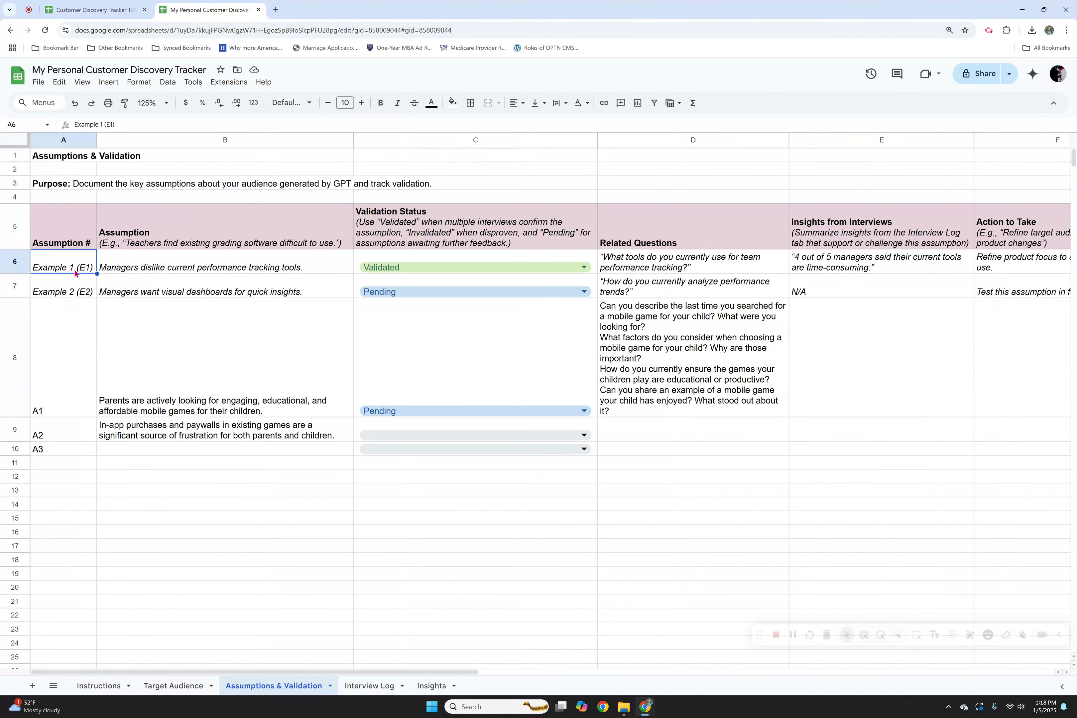
left_click(125, 272)
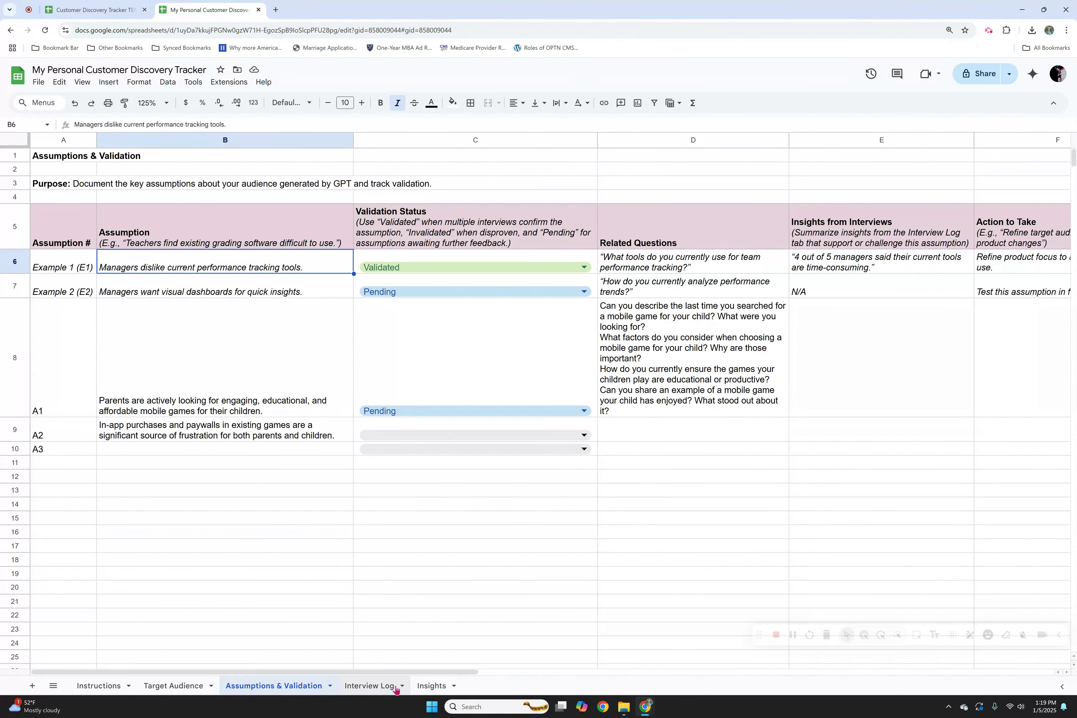
left_click(421, 688)
left_click(168, 284)
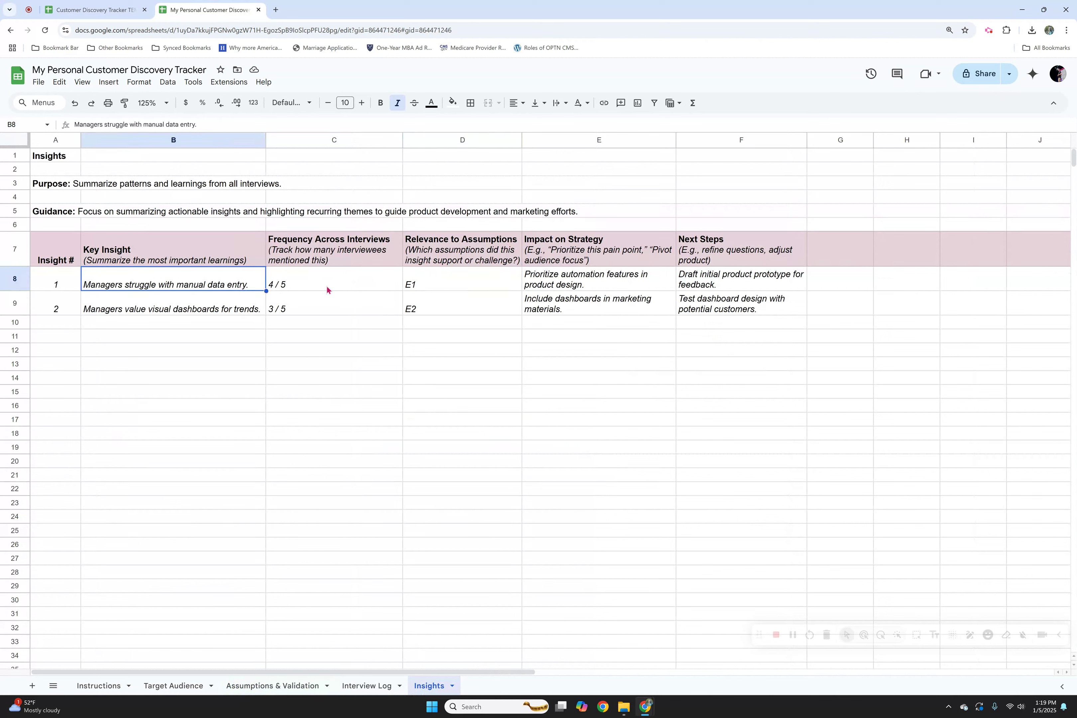
left_click(435, 280)
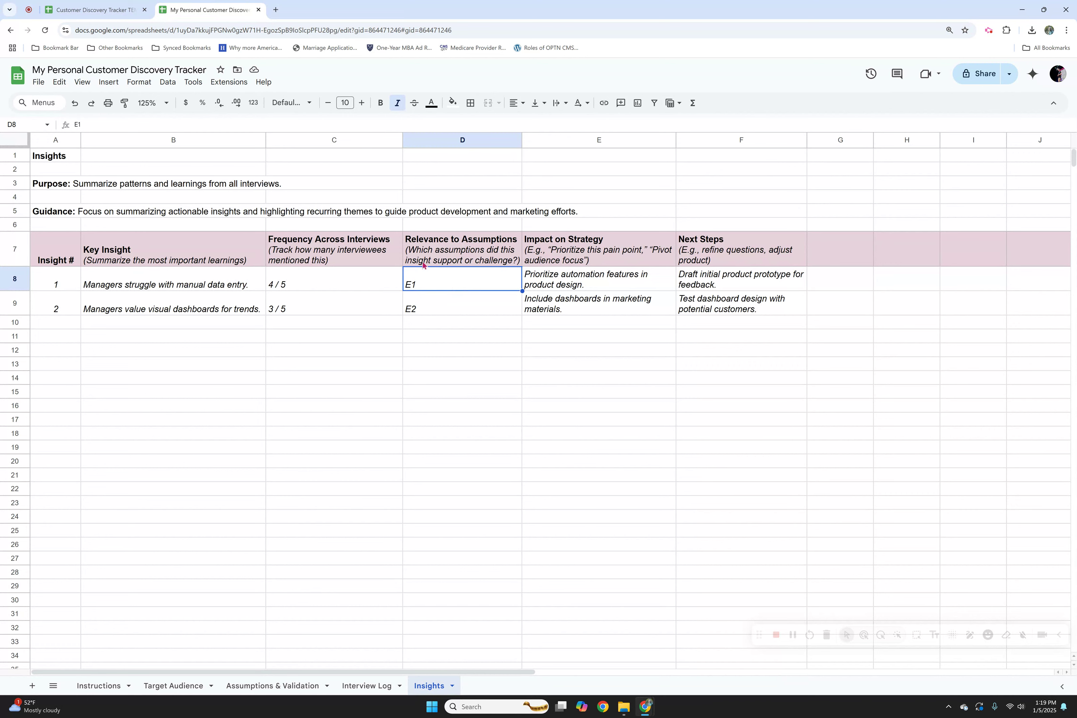
Examine the Impact on Strategy column and how the first example's entry relates to its Key Insight
left_click(543, 243)
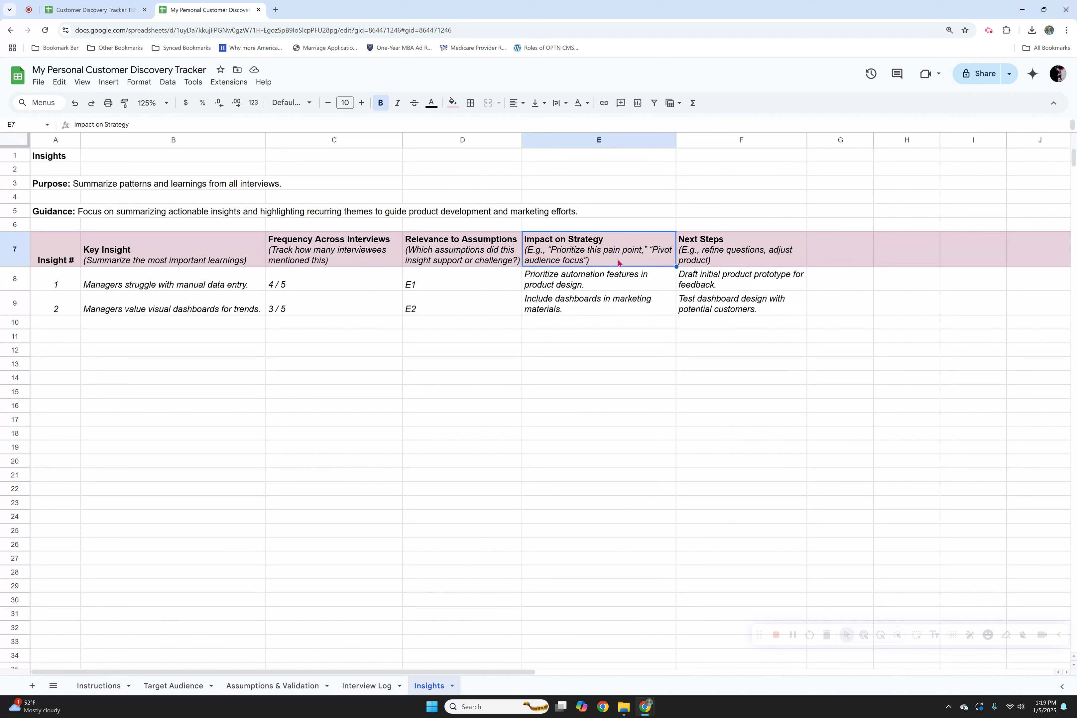
left_click(585, 285)
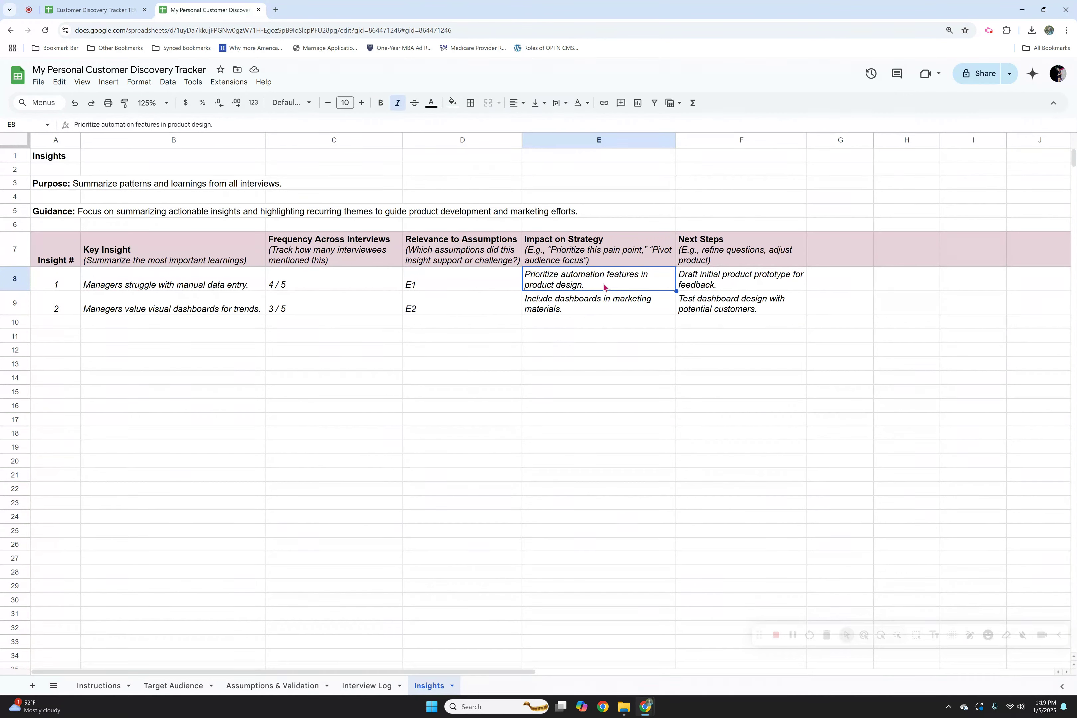
left_click(204, 285)
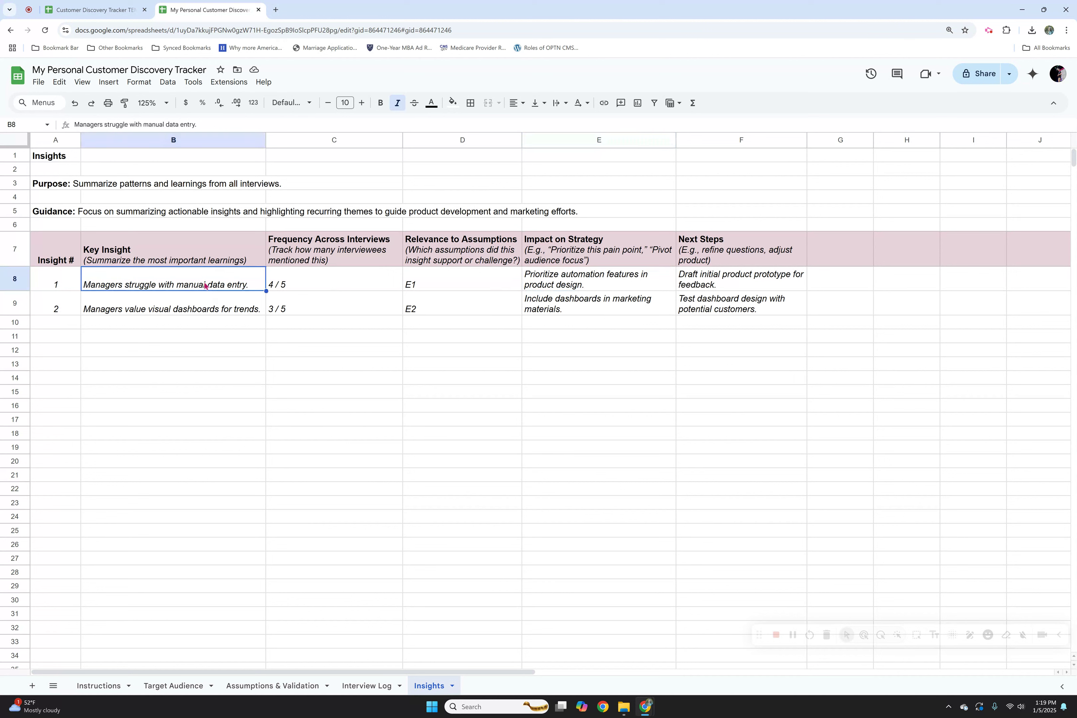
left_click(609, 287)
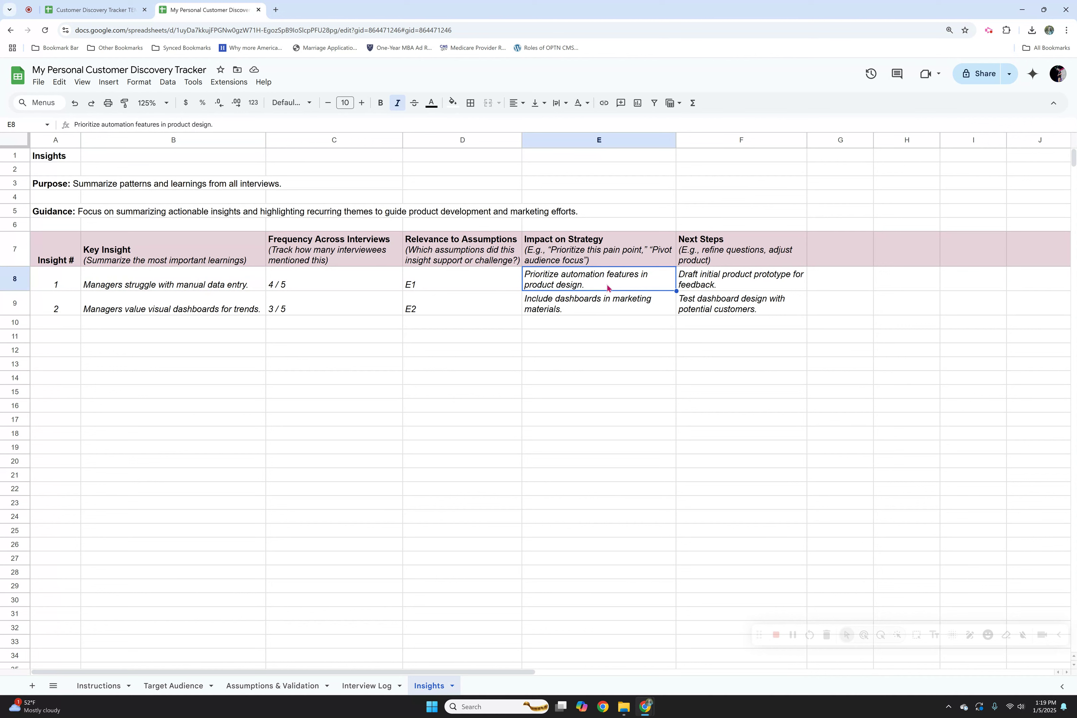
Examine the Next Steps column and how the first example's entry follows from its Key Insight
left_click(734, 288)
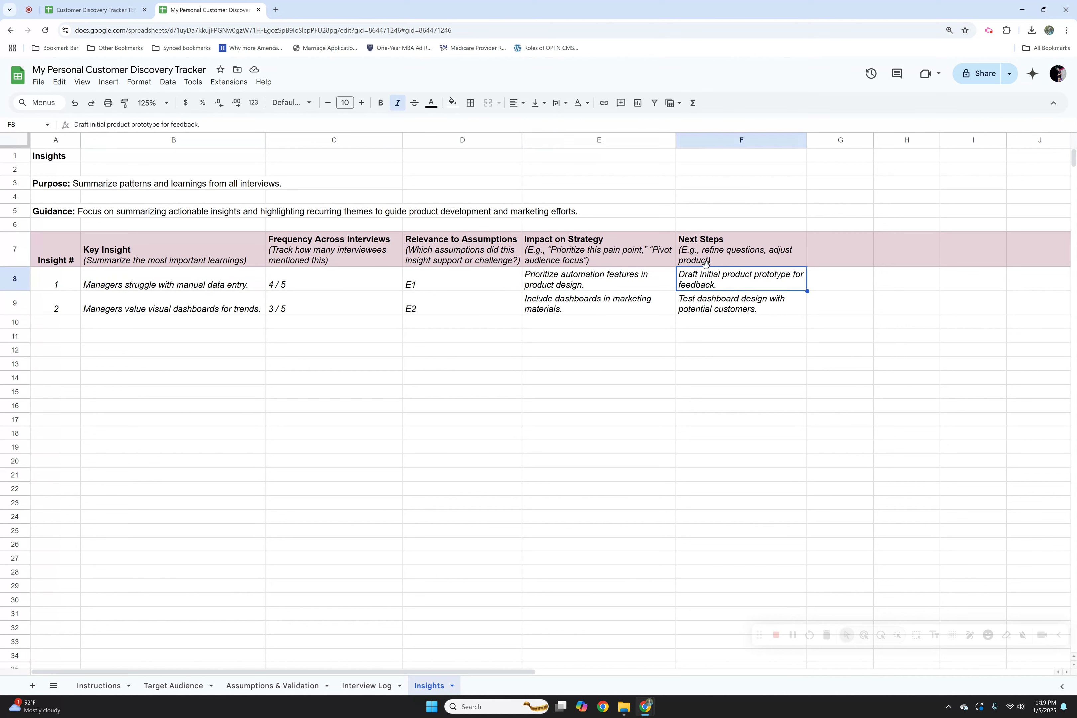
left_click(701, 248)
left_click(707, 274)
left_click(223, 289)
left_click(694, 287)
left_click(639, 321)
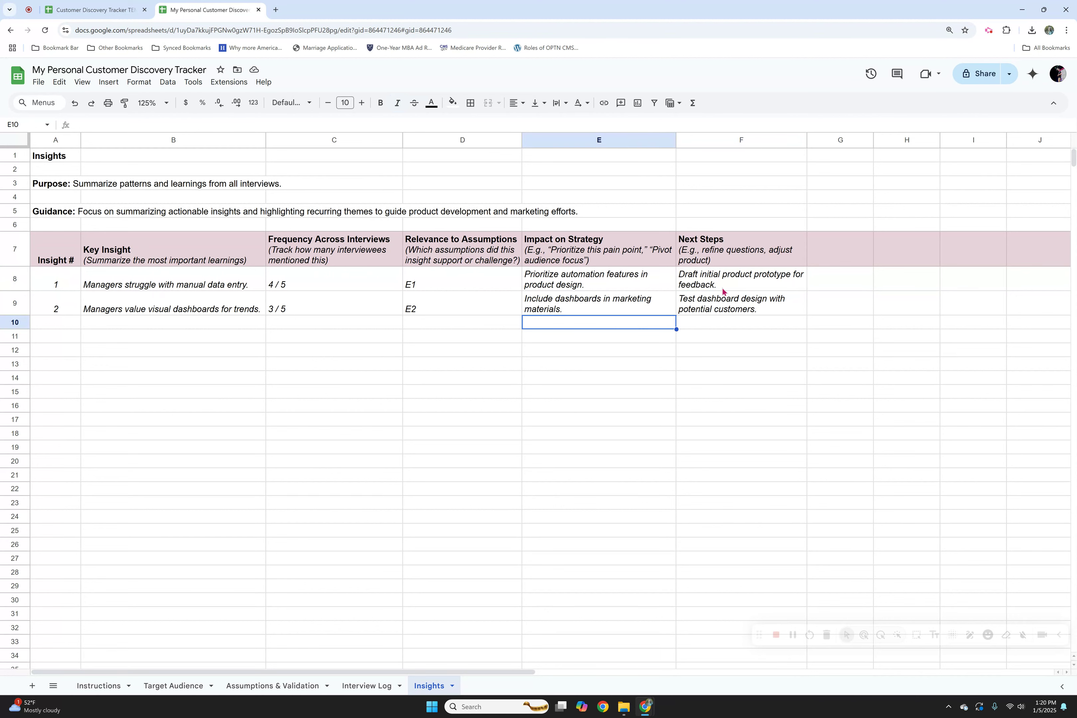
Review the second example insight's entries from Key Insight and Frequency Across Interviews through Impact on Strategy and Next Steps
left_click(170, 327)
left_click(163, 301)
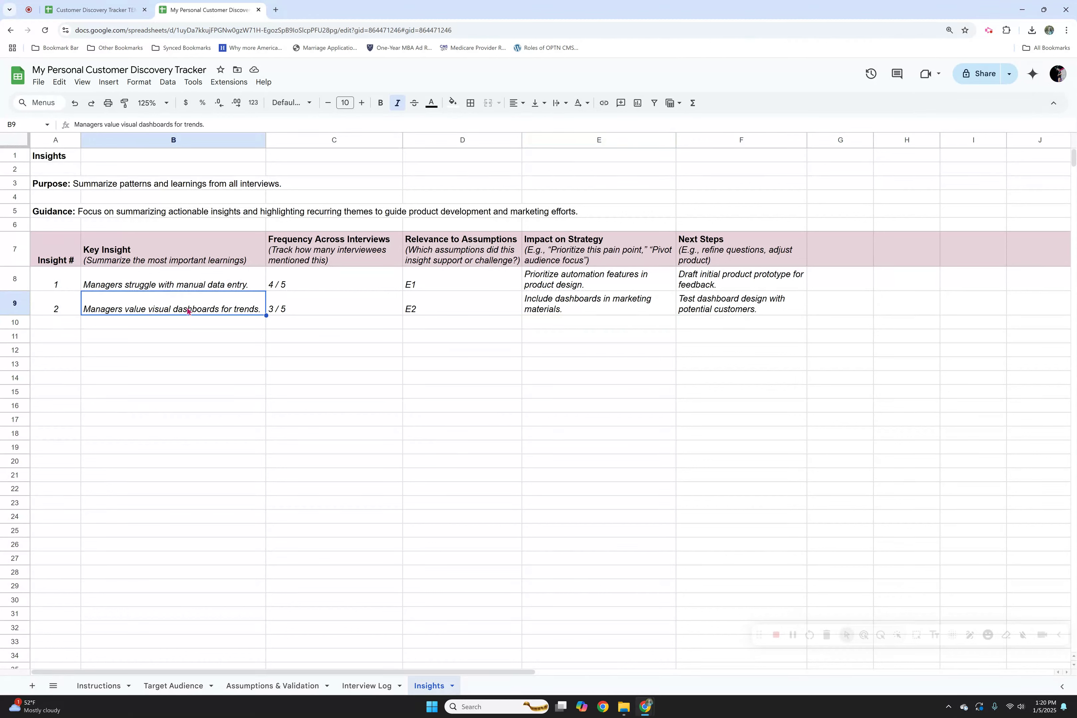
left_click(319, 309)
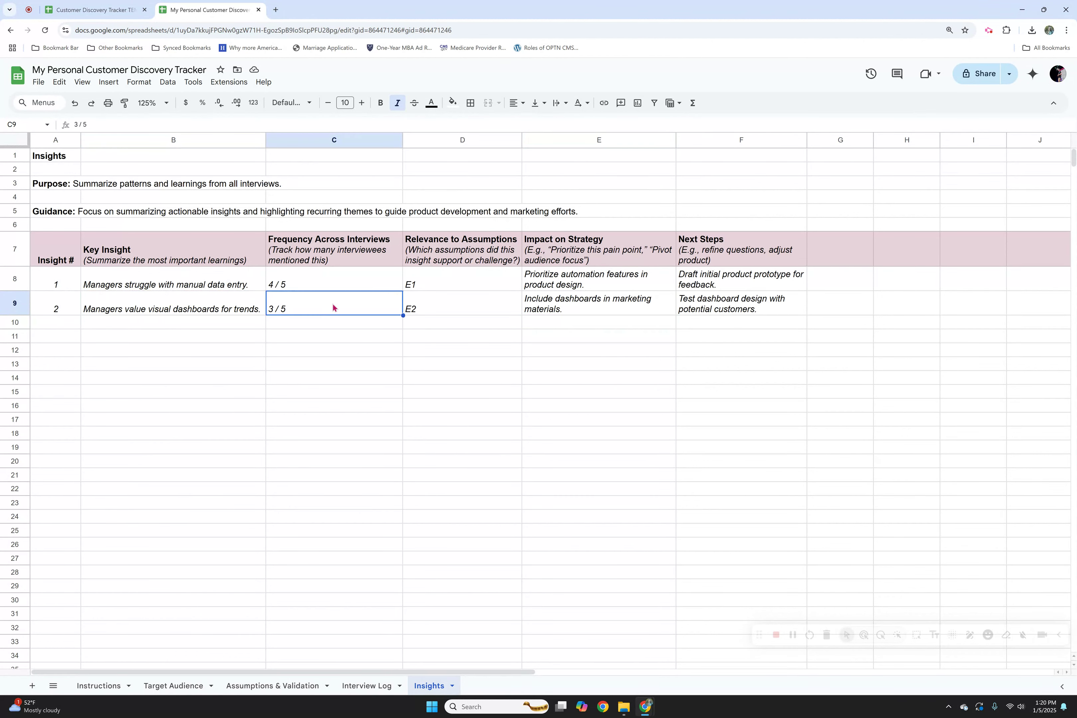
left_click(491, 301)
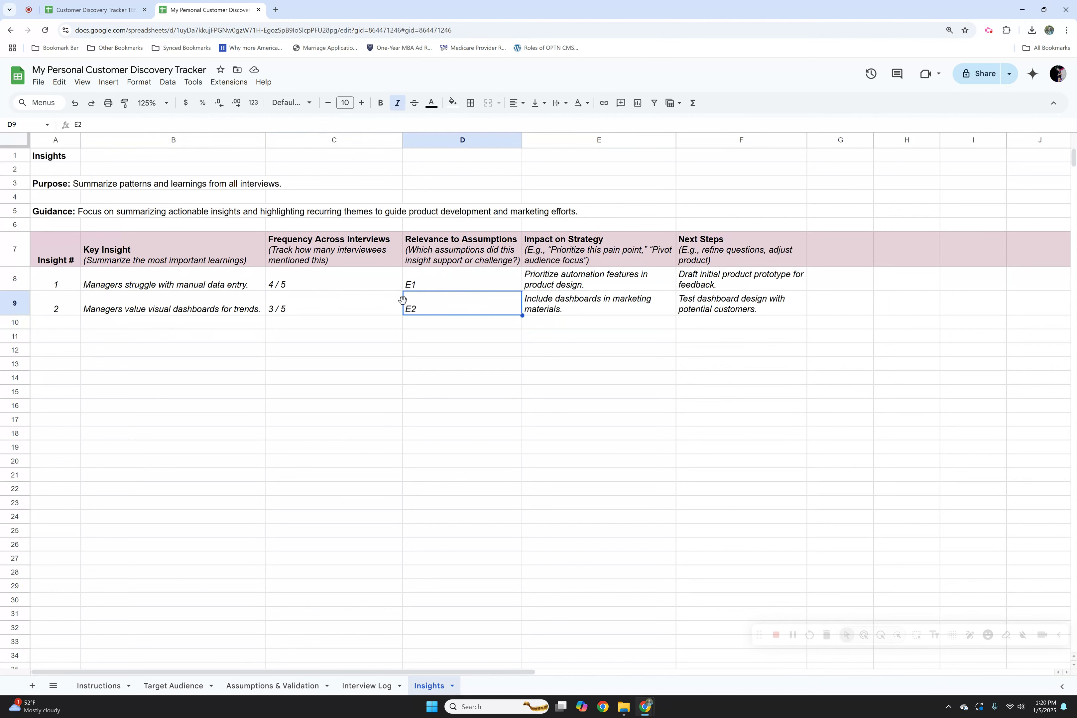
left_click(626, 309)
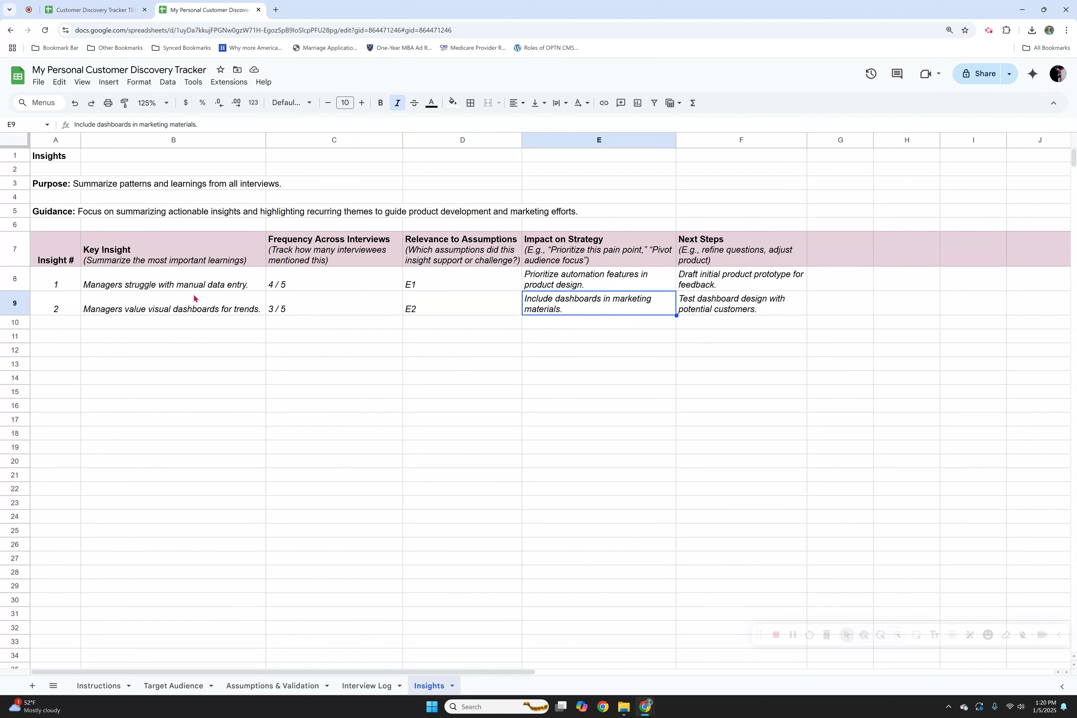
left_click(182, 299)
left_click(597, 305)
left_click(726, 307)
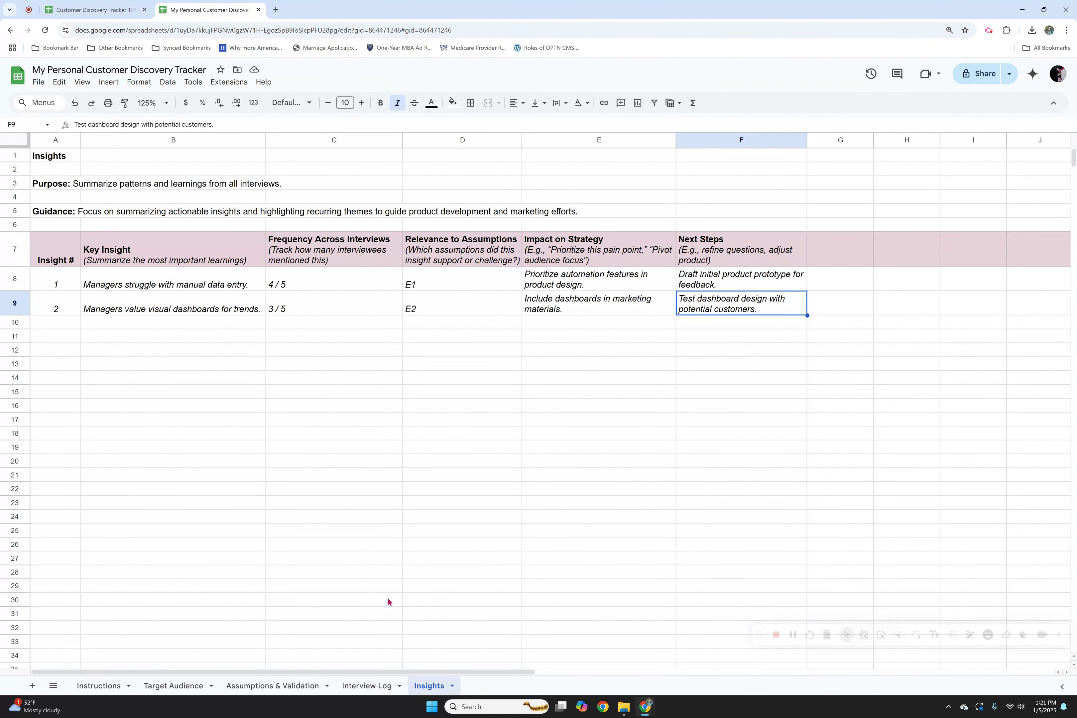
Review the tracker's sheets in order, from Instructions and Target Audience through Assumptions & Validation to the Interview Log
left_click(97, 686)
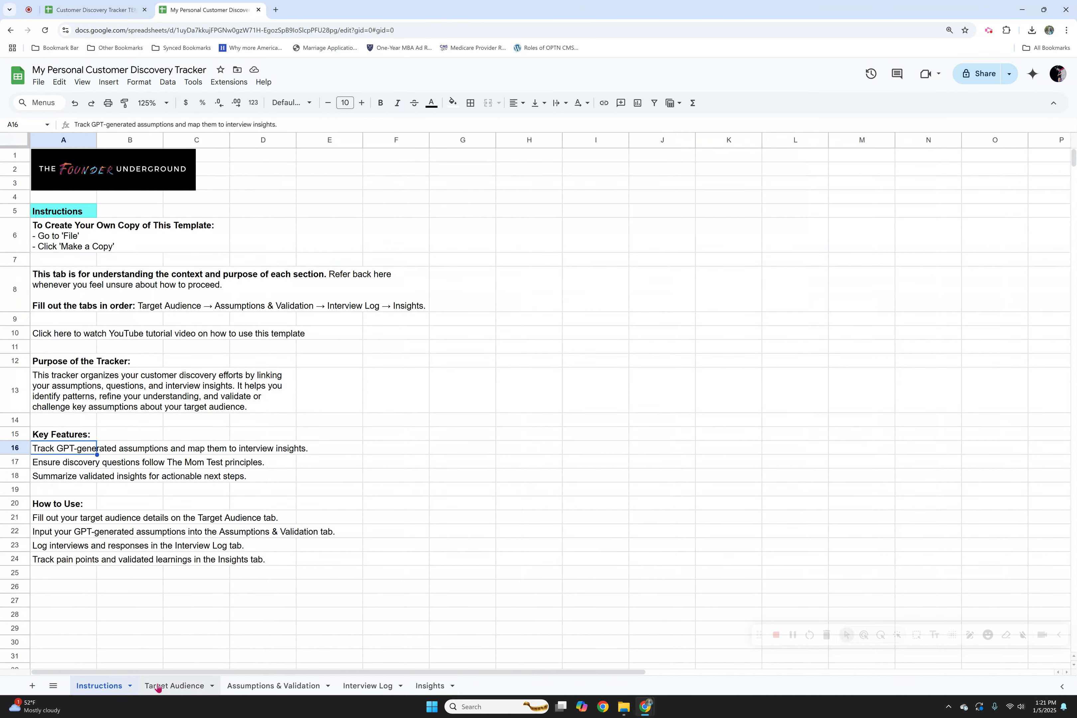
left_click(158, 687)
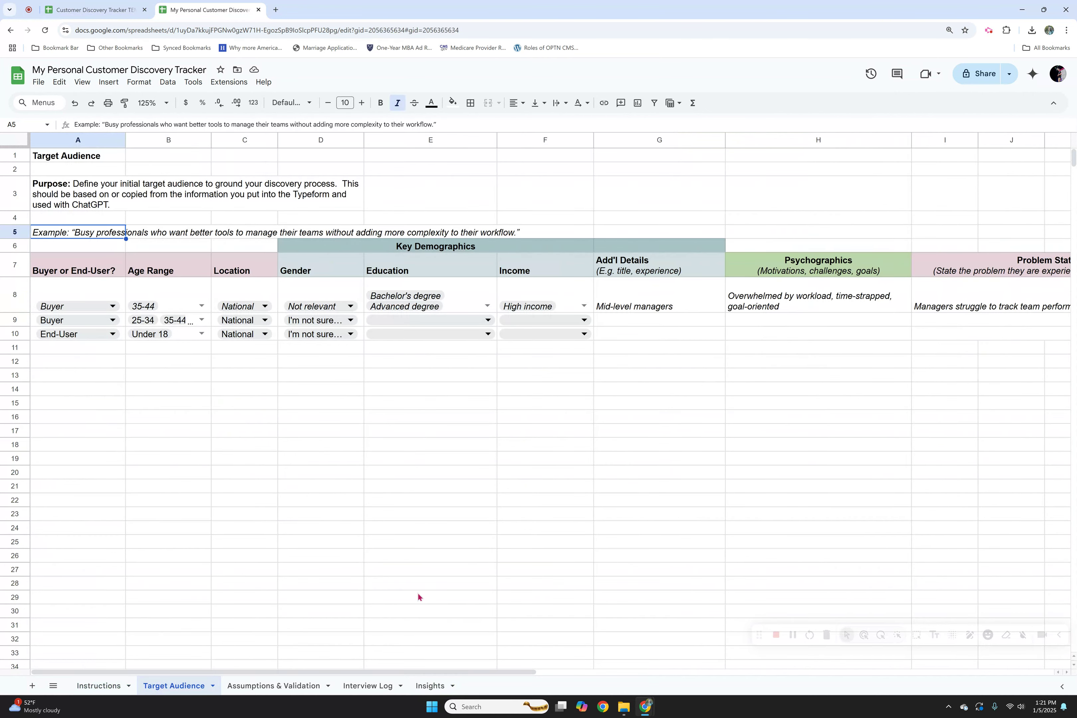
left_click(271, 686)
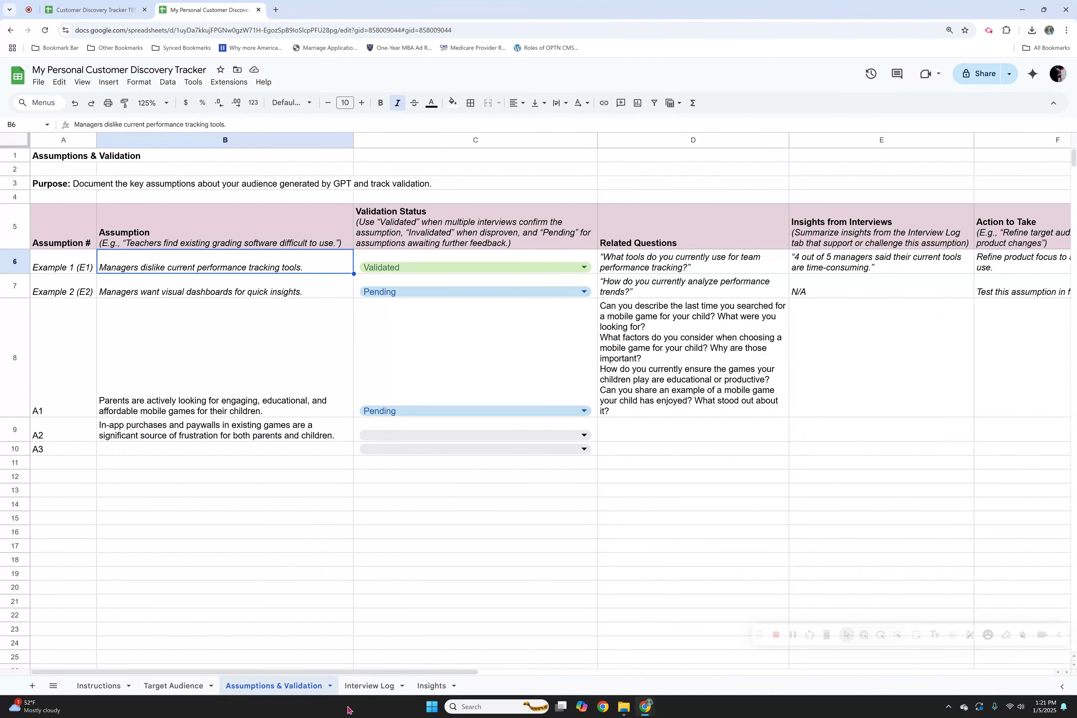
left_click(373, 694)
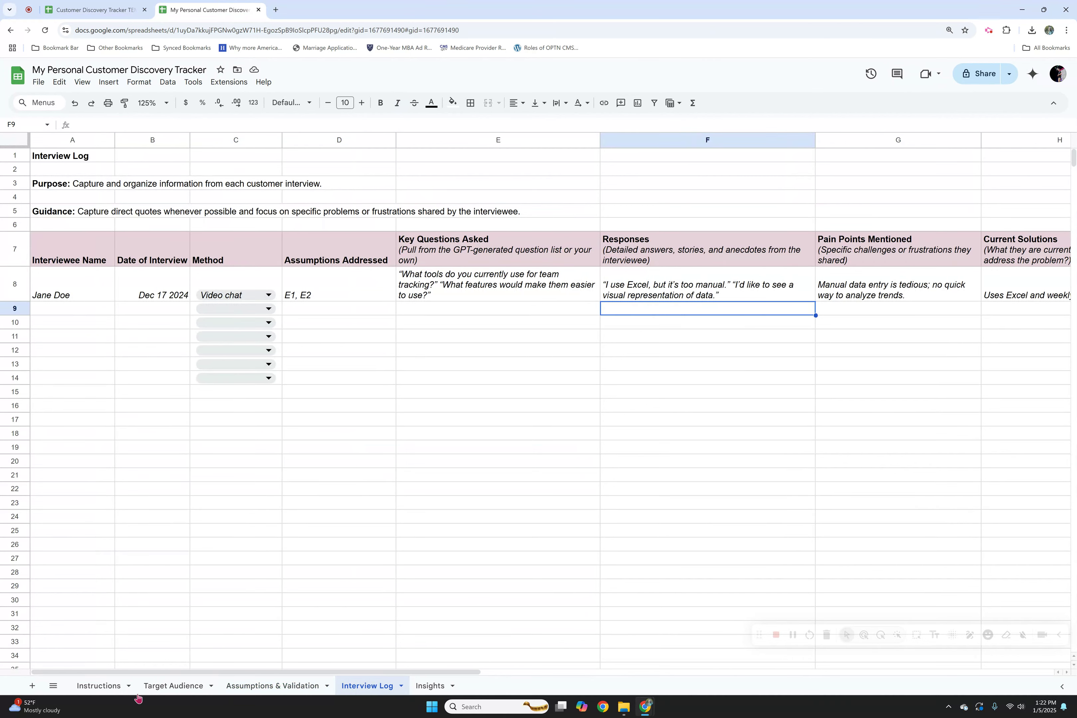
Run through the complete sheet sequence from Instructions to Insights once more, and return to the Instructions sheet
left_click(101, 685)
left_click(175, 686)
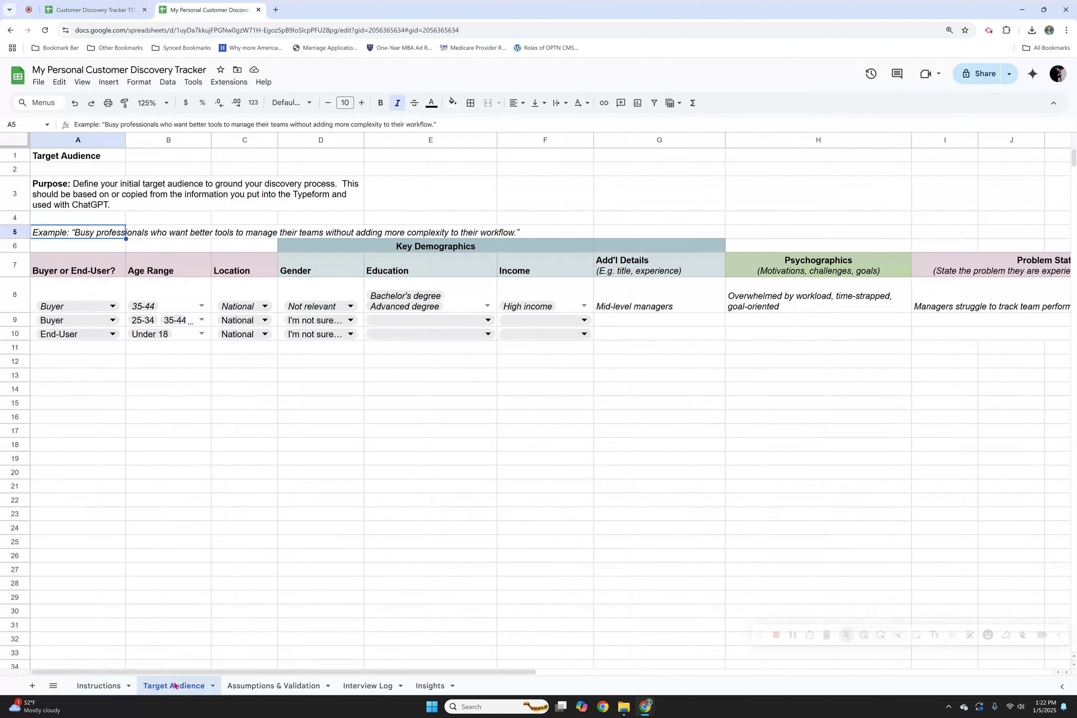
left_click(251, 688)
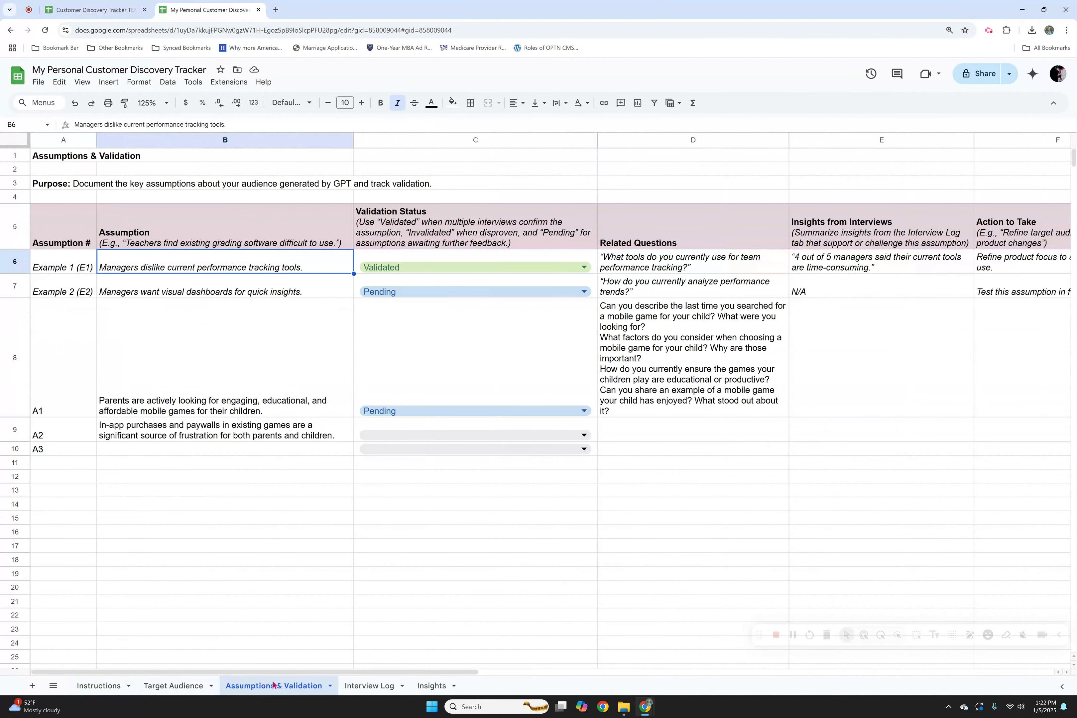
left_click(375, 687)
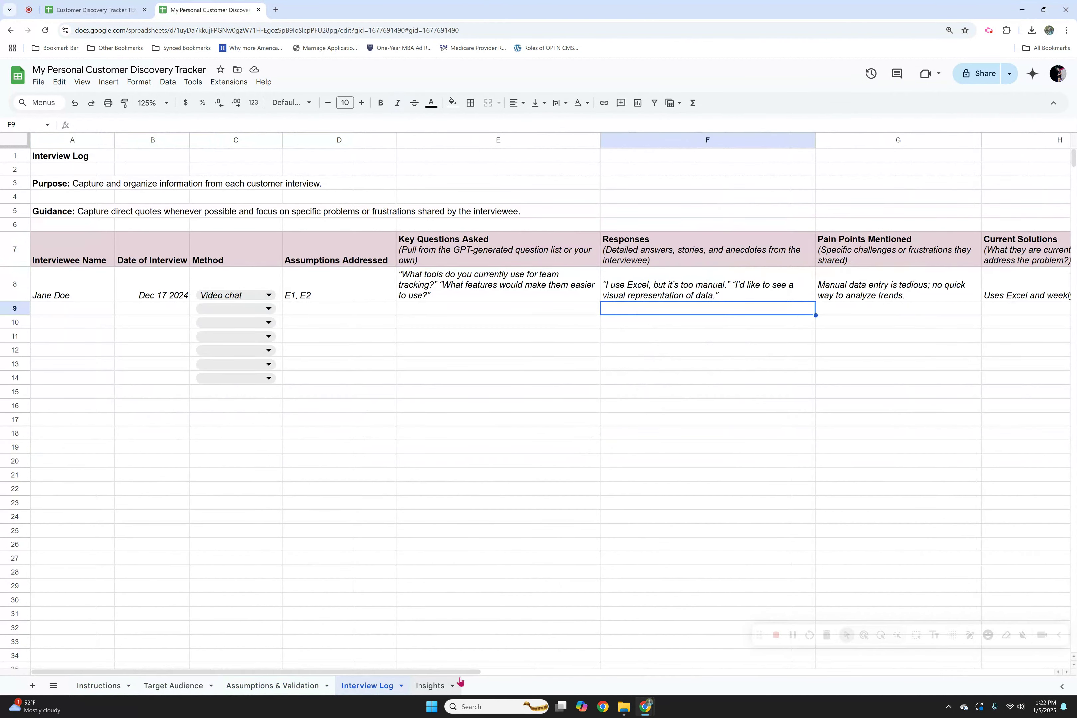
left_click(435, 684)
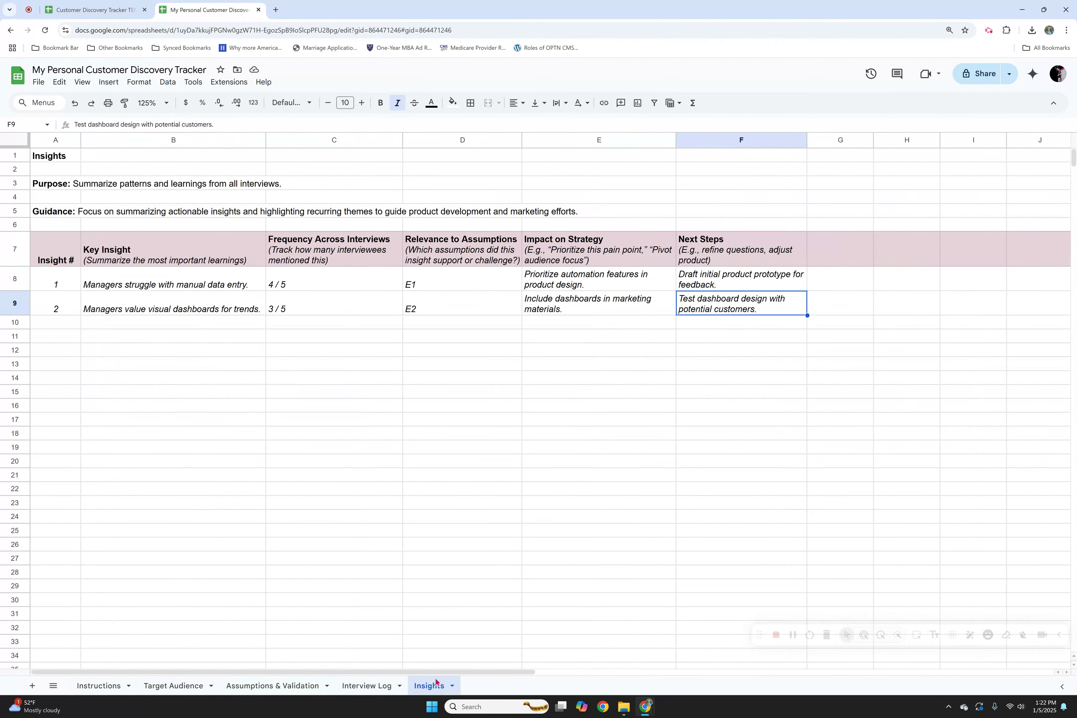
left_click(113, 685)
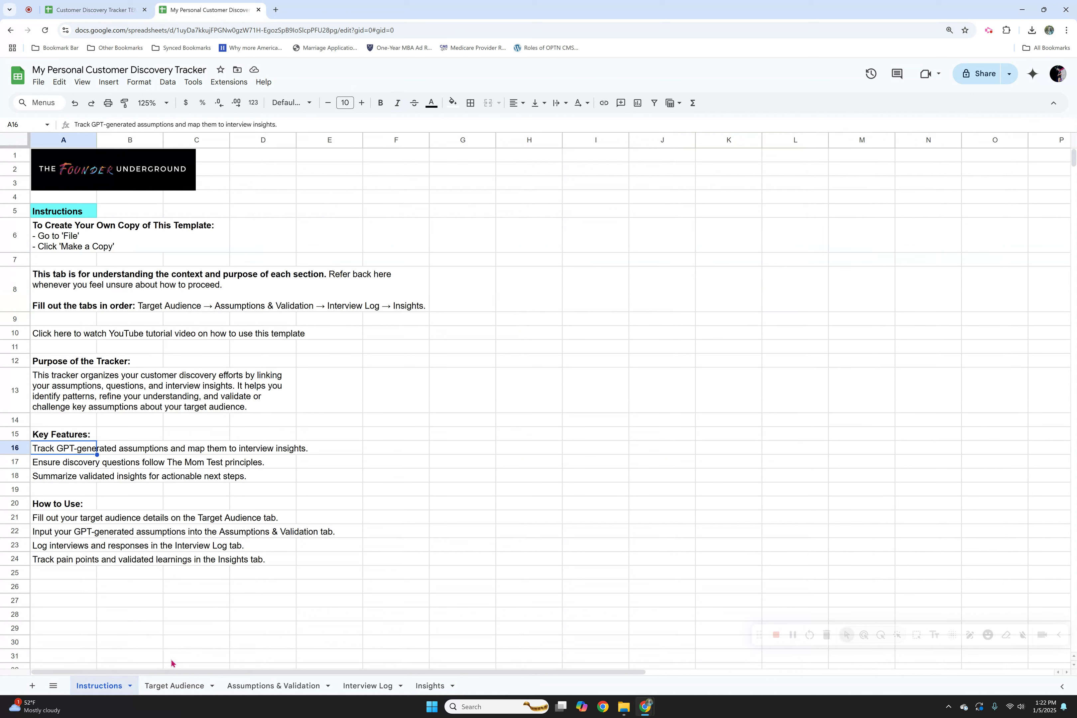